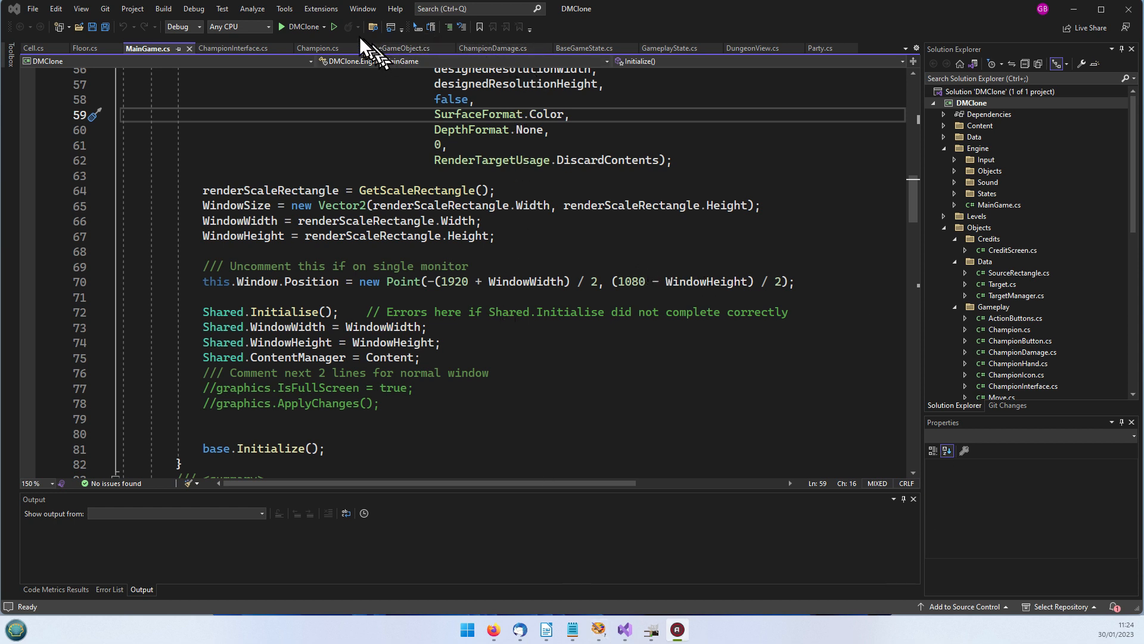
Run the DMClone project in Debug mode and enter the dungeon, walking south to the four-line inscription at X=2, Y=7.
left_click(292, 26)
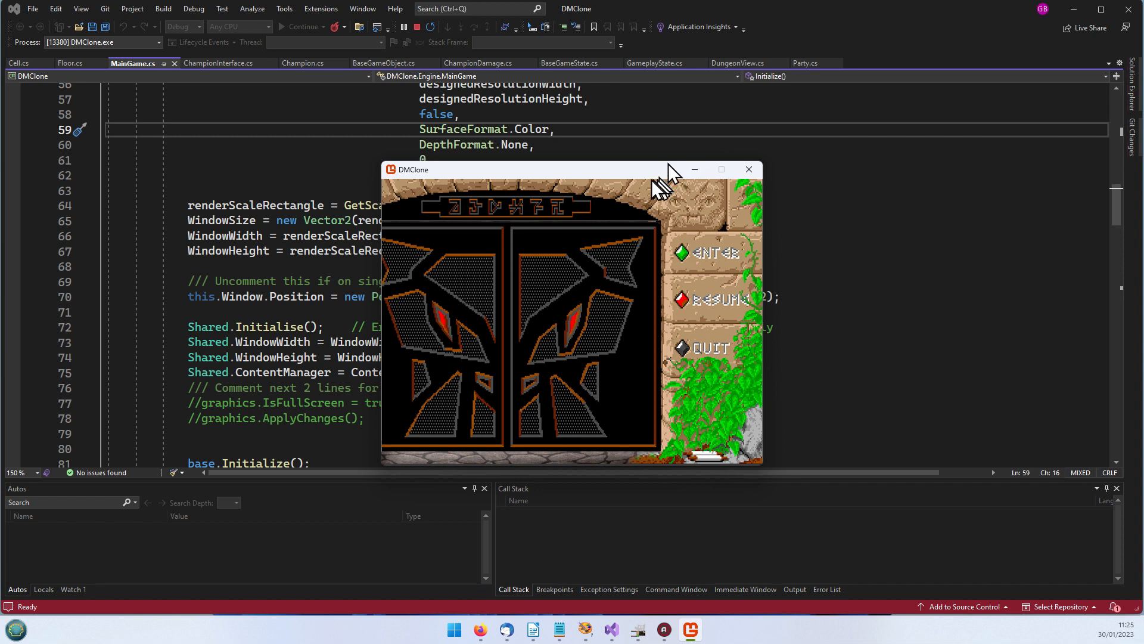
left_click(685, 255)
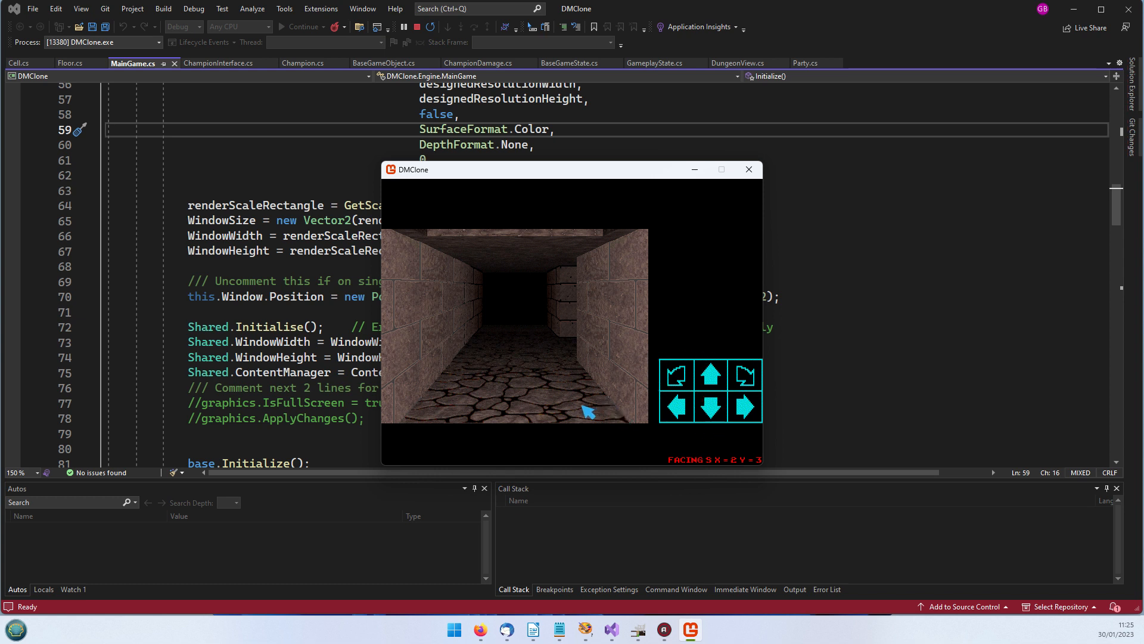
key("Up")
key("Up")
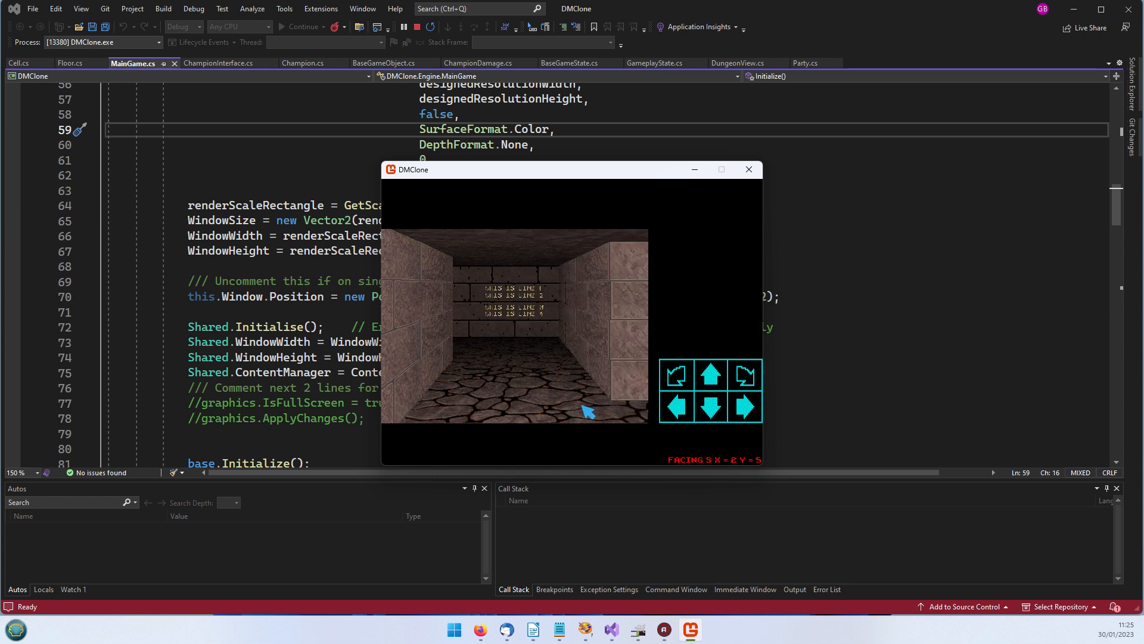
key("Up")
key("Up")
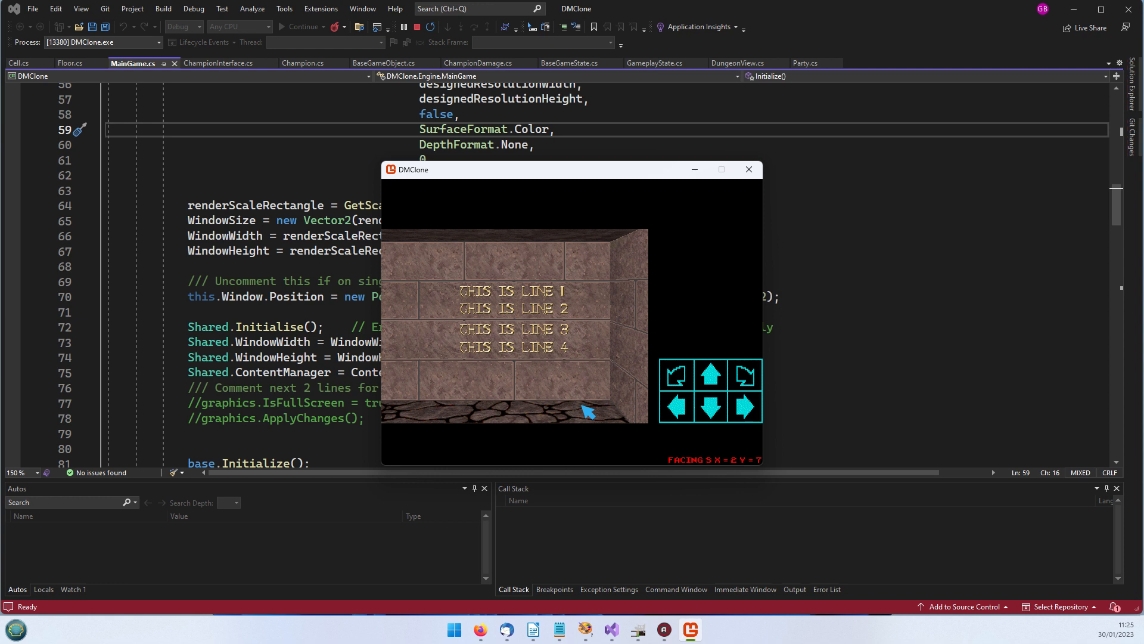
Walk the party three squares east and north along the corridor to the dead end at X=5, Y=2.
key("Left")
key("Up")
key("Up")
key("Up")
key("Left")
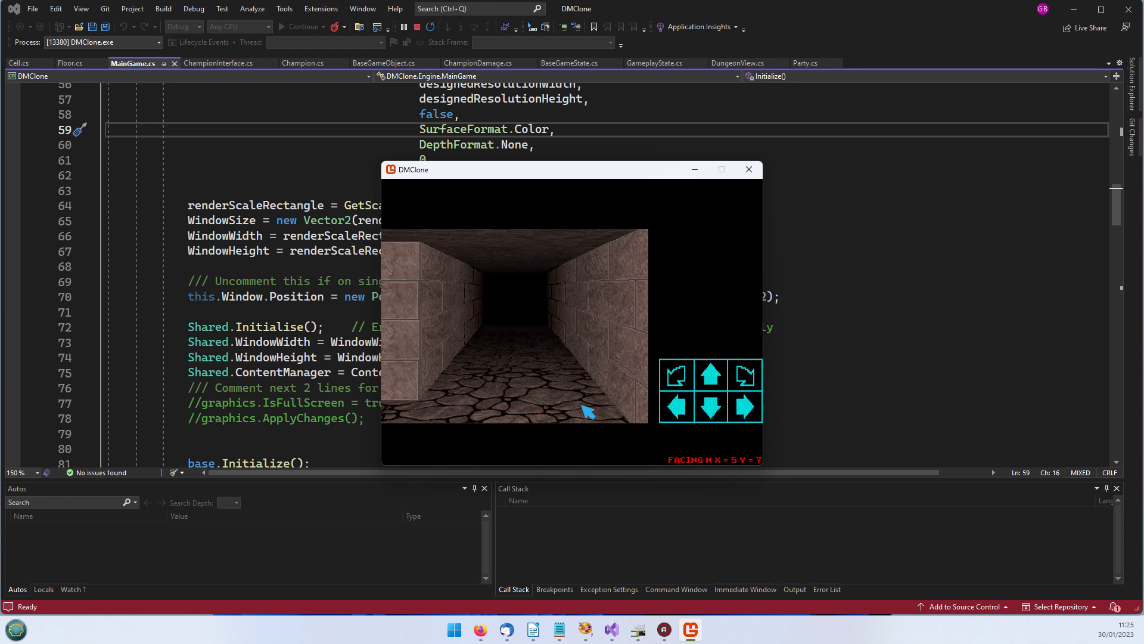
key("Up")
key("Up")
key("Up")
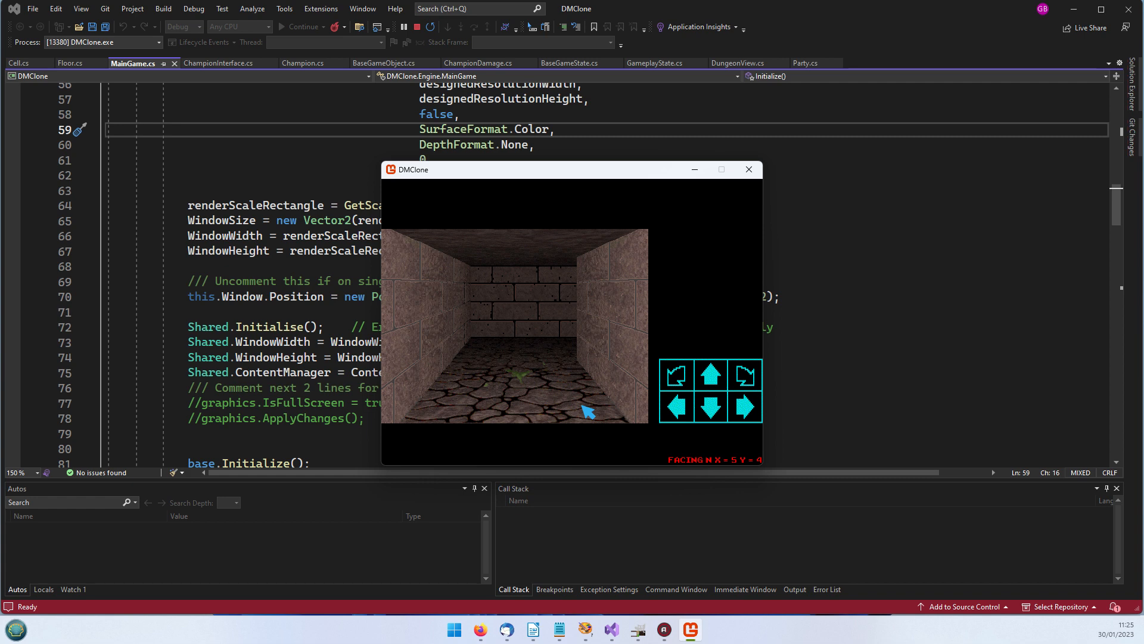
key("Up")
key("Up")
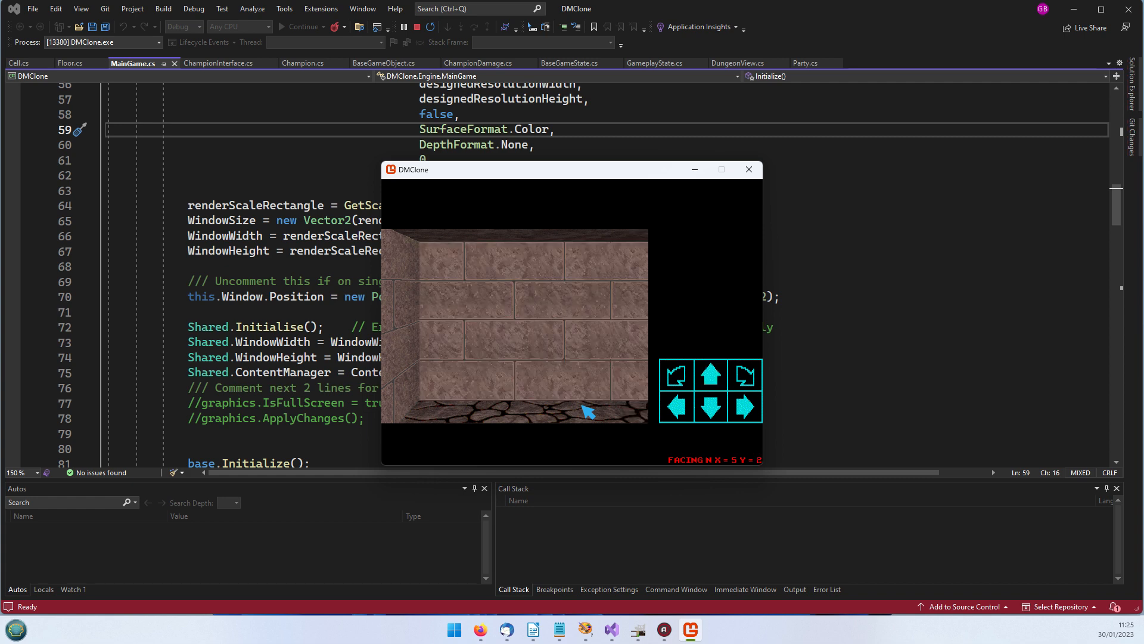
Walk the party east and around the wall to face south toward the Hall of Champions inscription from X=9, Y=3.
key("Right")
key("Up")
key("Up")
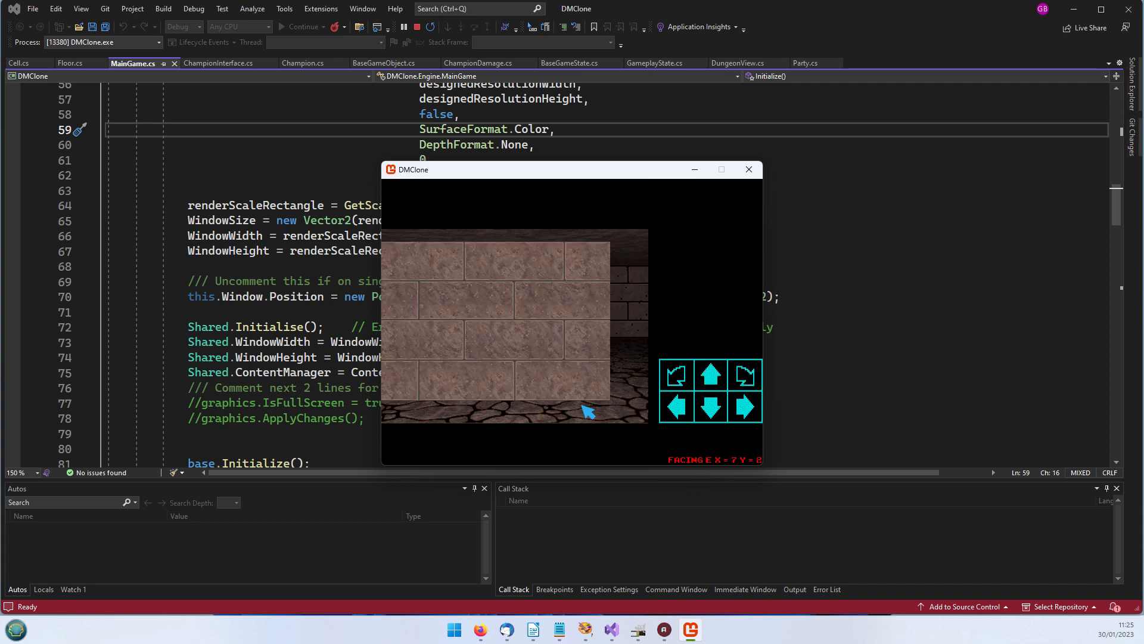
key("Right")
key("Up")
key("Left")
key("Up")
key("Up")
key("Right")
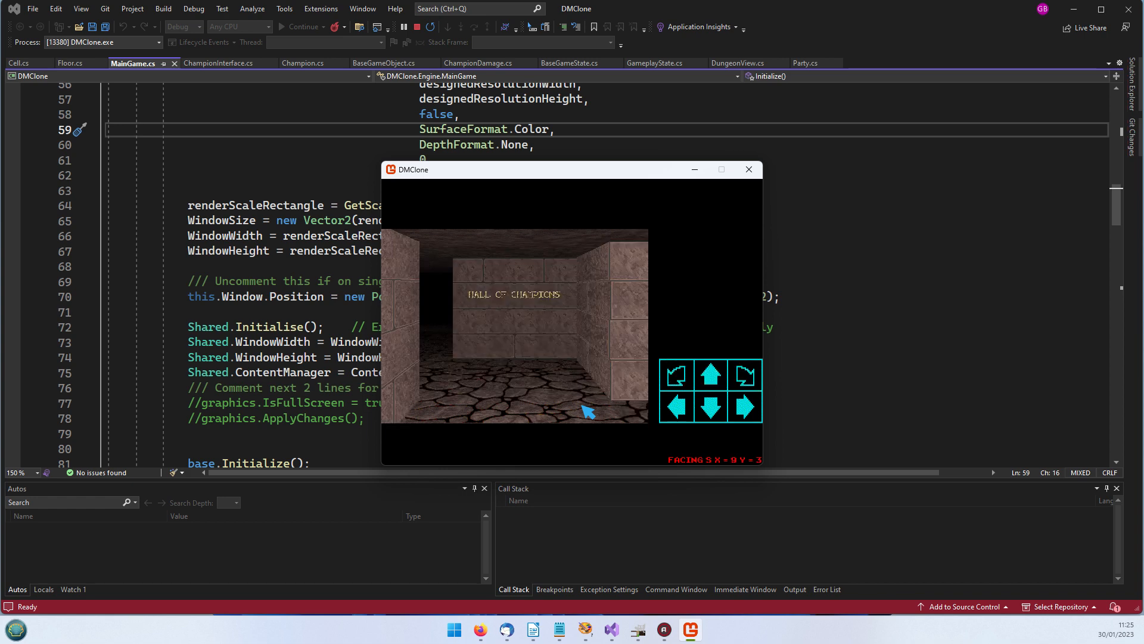
Move the party past the Hall of Champions inscription and face the framed champion portrait at X=11, Y=4.
key("Up")
key("Left")
key("Up")
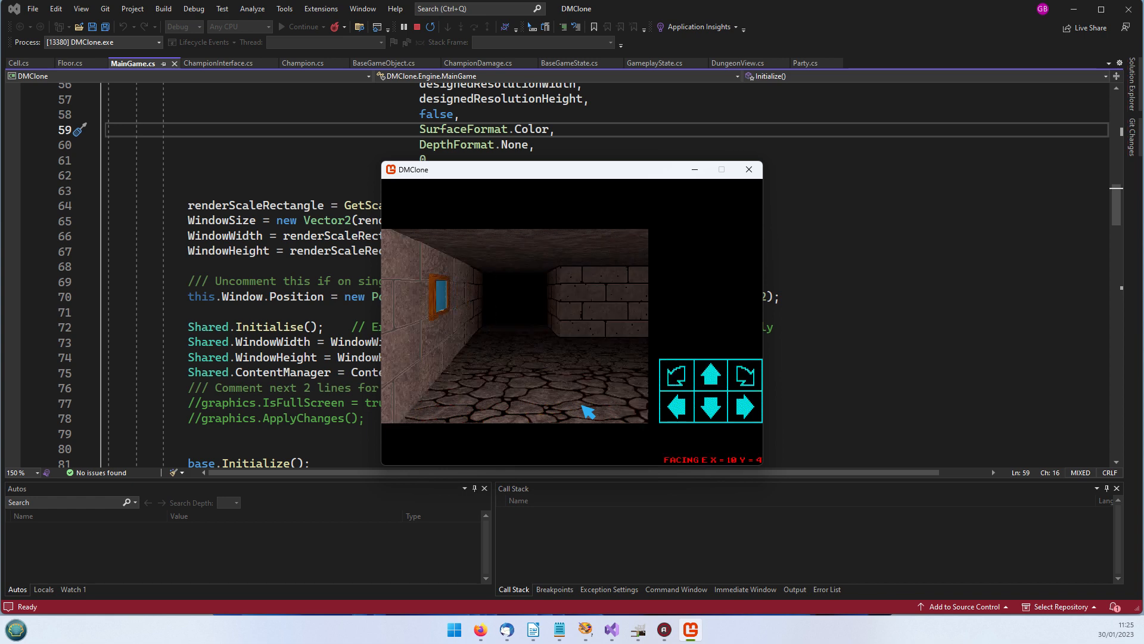
key("Up")
key("Left")
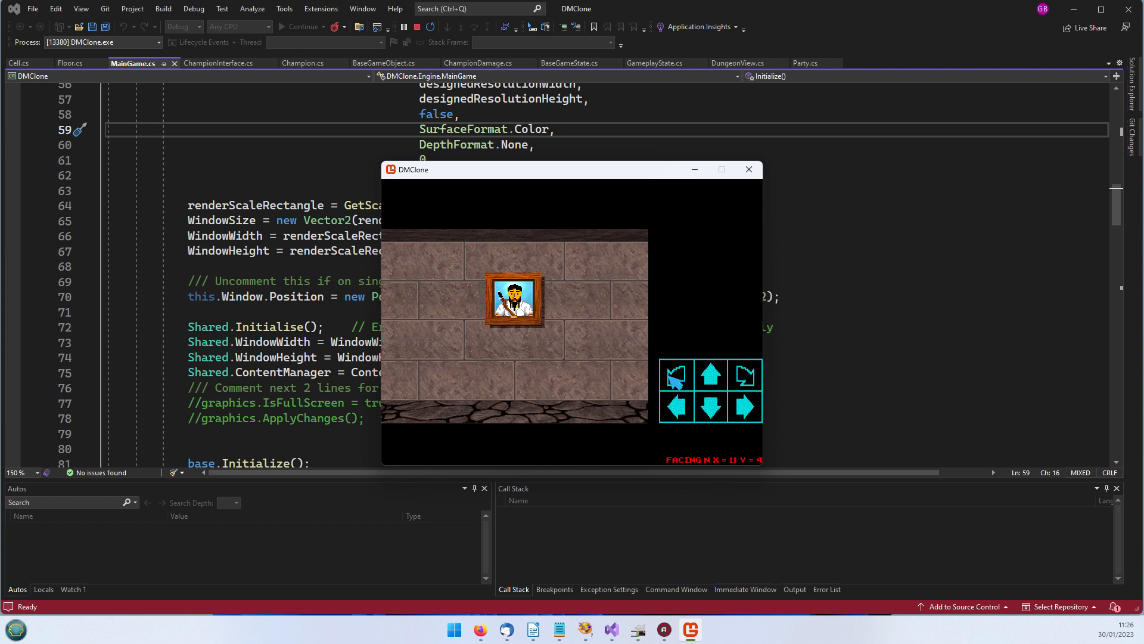
Turn the party east and step back to X=10, Y=4 using the on-screen movement arrows, and close the running game.
left_click(754, 378)
left_click(713, 411)
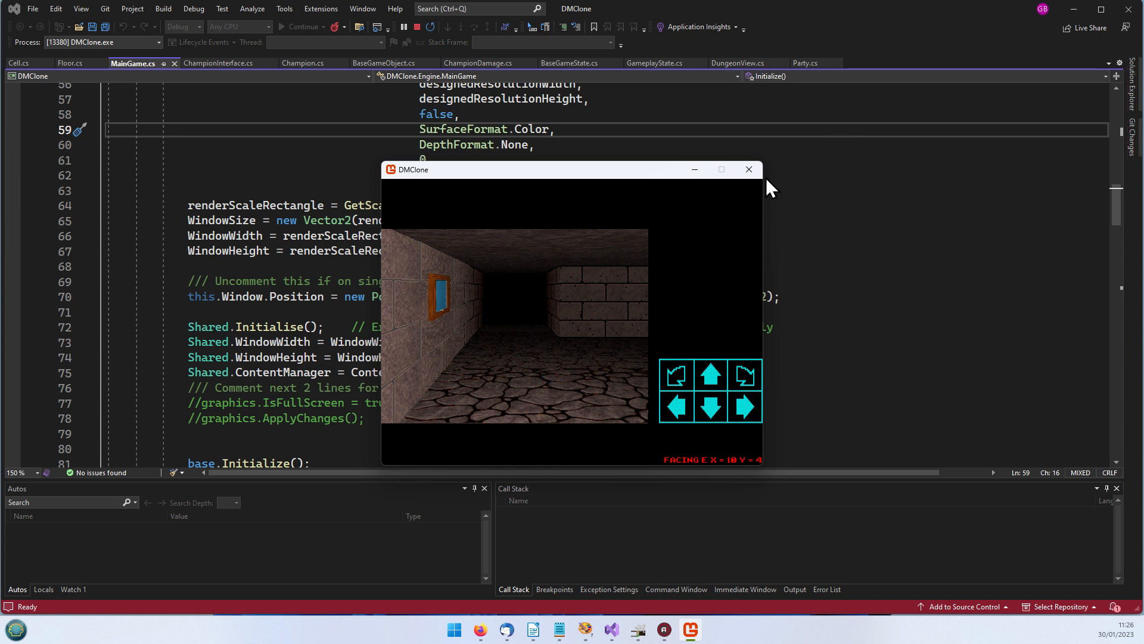
left_click(749, 170)
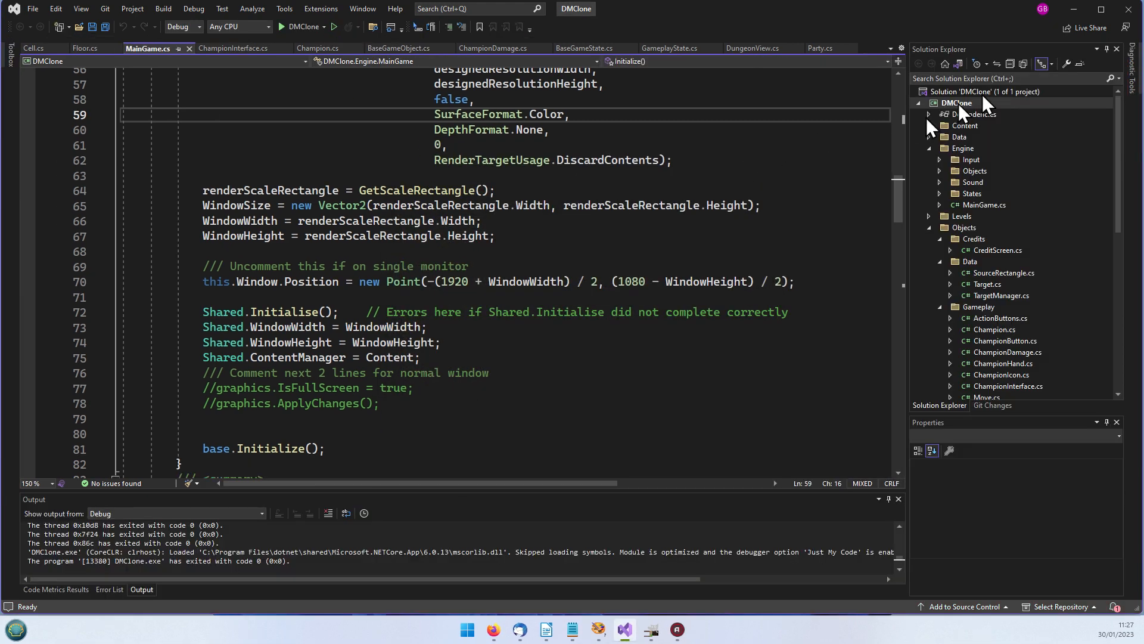
Switch to the Dungeon Master Items page in Firefox and examine the first weapons' icons, weights, actions and damage values.
left_click(1073, 9)
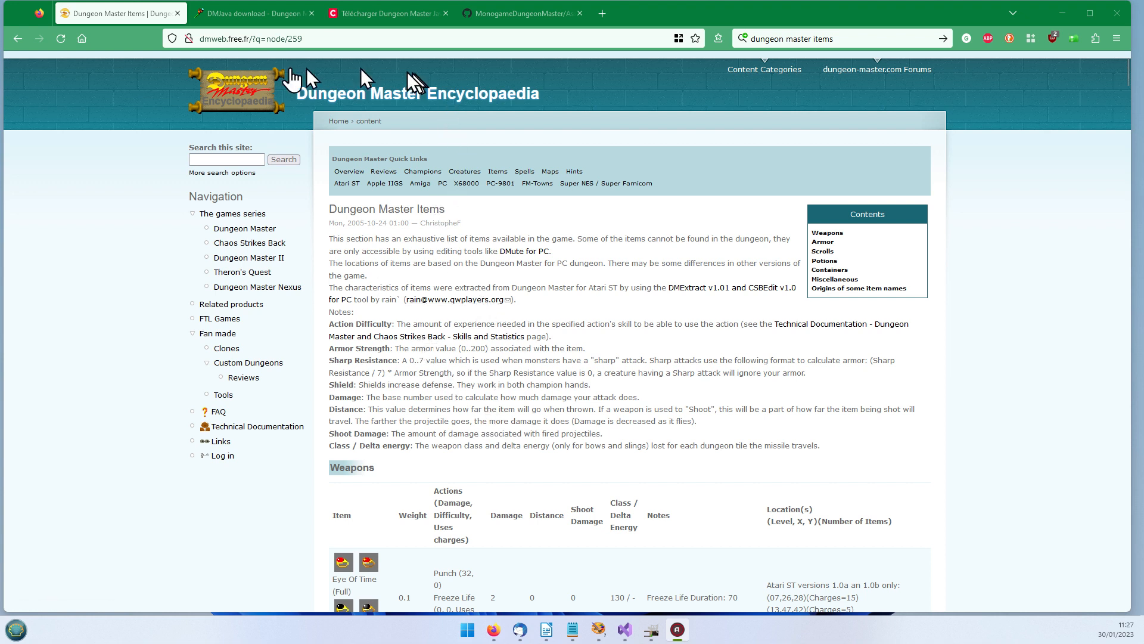
left_click(860, 36)
left_click_drag(860, 36, 721, 45)
left_click(1112, 318)
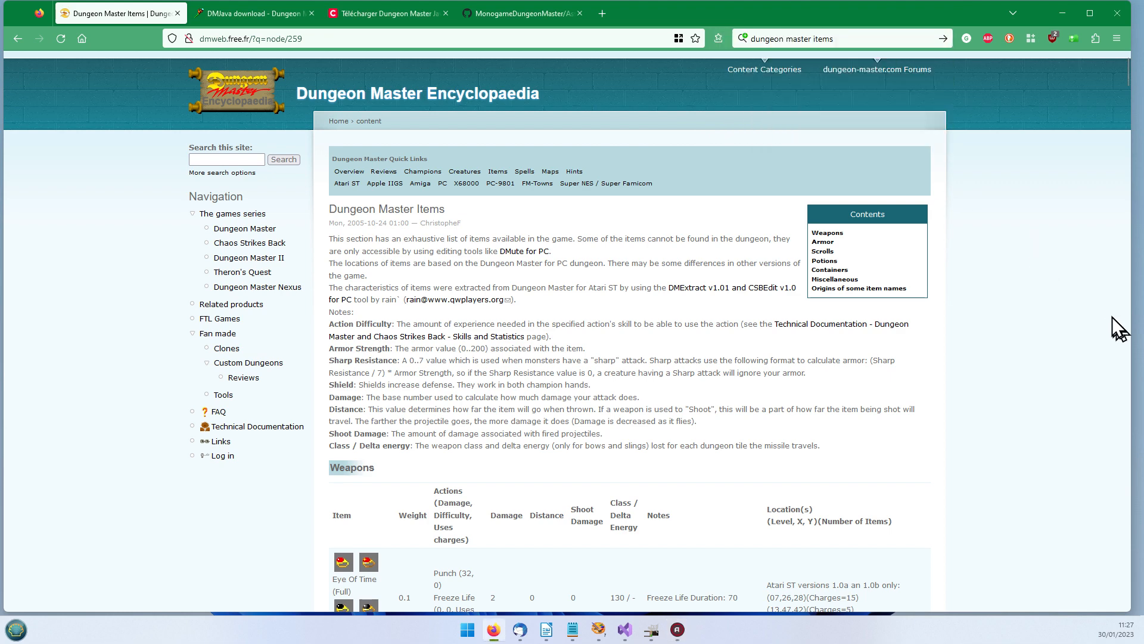
scroll(506, 524, "down", 3)
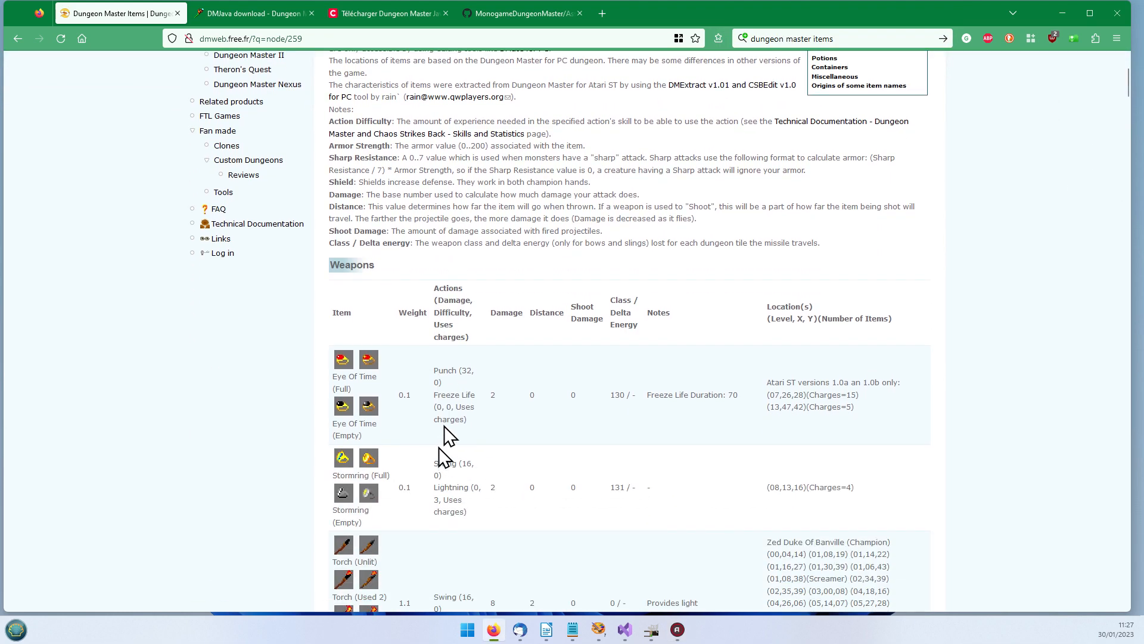
scroll(503, 330, "down", 3)
scroll(503, 330, "down", 3)
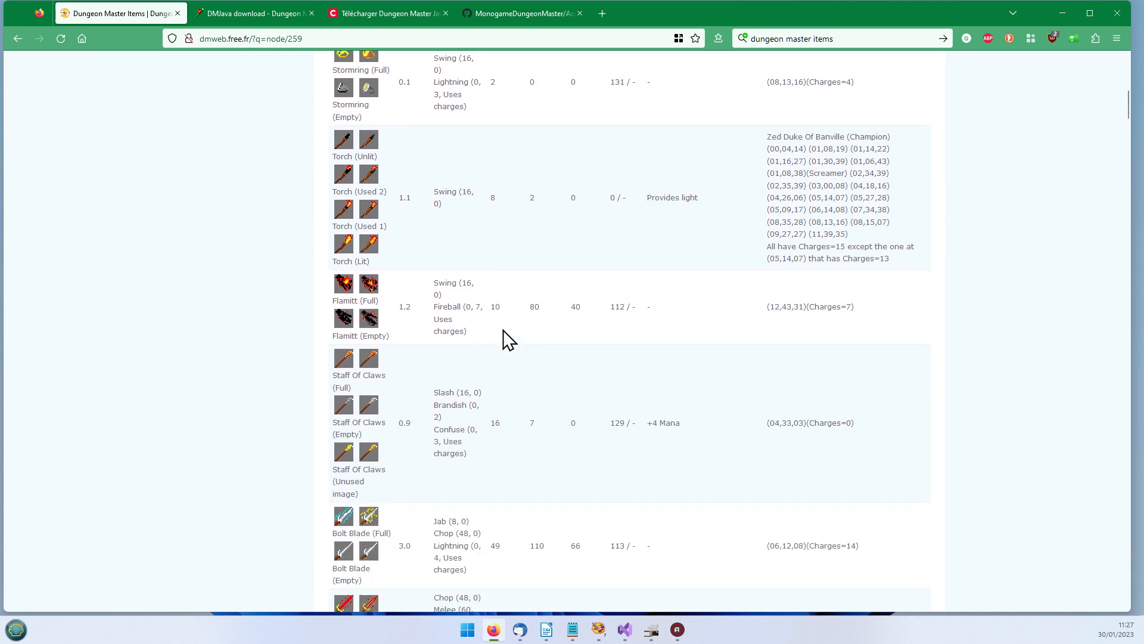
scroll(507, 339, "down", 3)
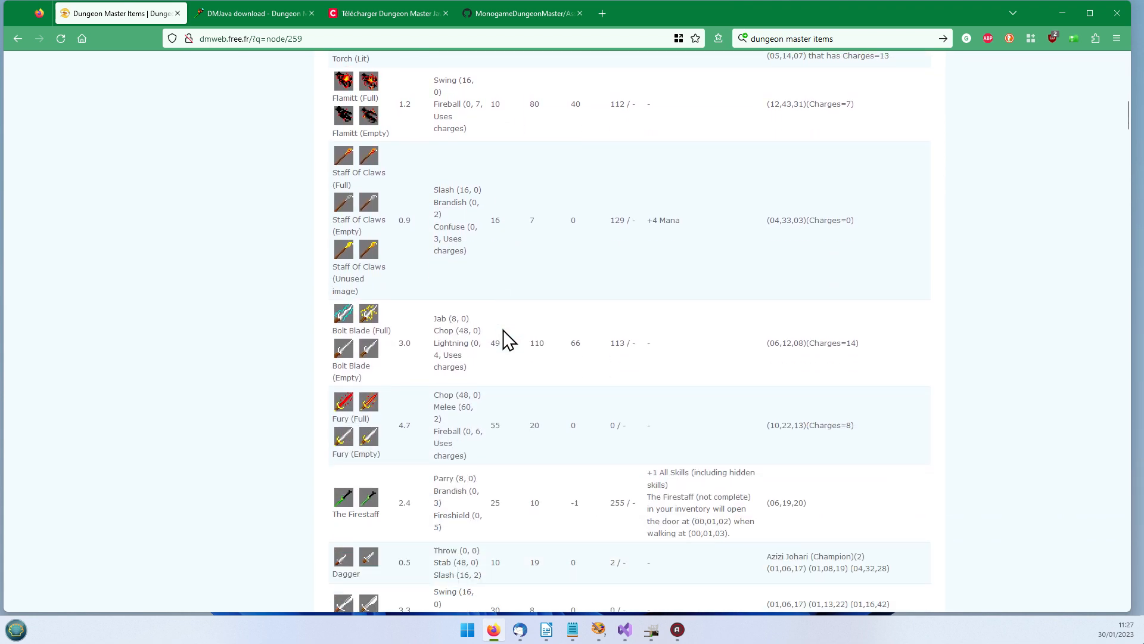
scroll(507, 340, "down", 2)
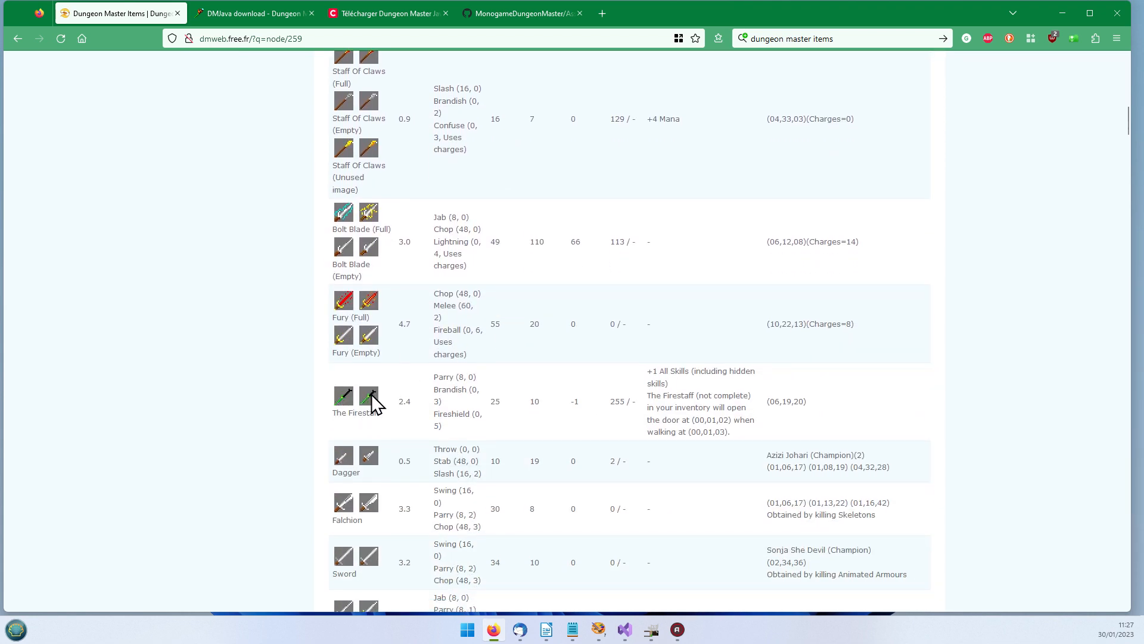
scroll(378, 483, "down", 3)
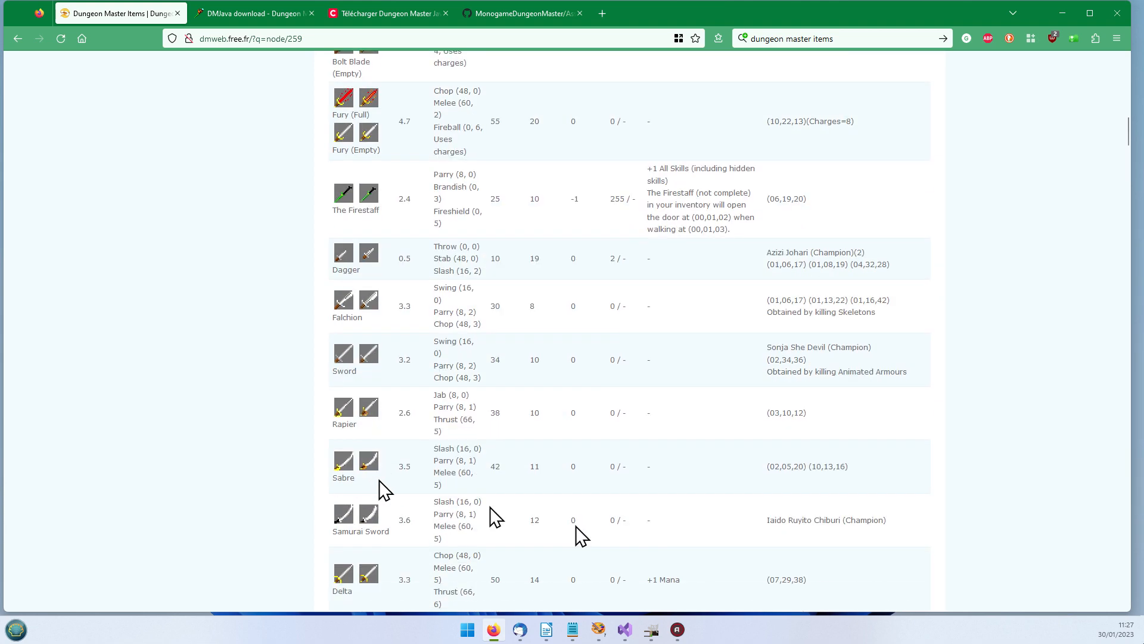
Review the weapons table's column headings and the further weapon entries down to the staffs and wands.
scroll(618, 504, "up", 5)
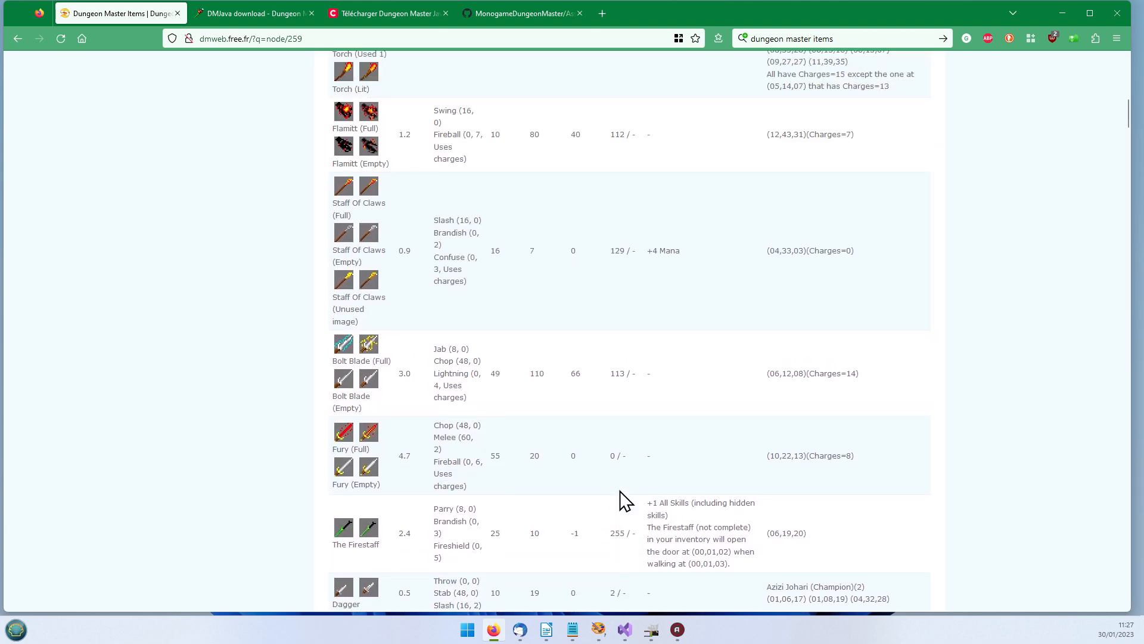
scroll(622, 500, "up", 6)
scroll(705, 529, "up", 3)
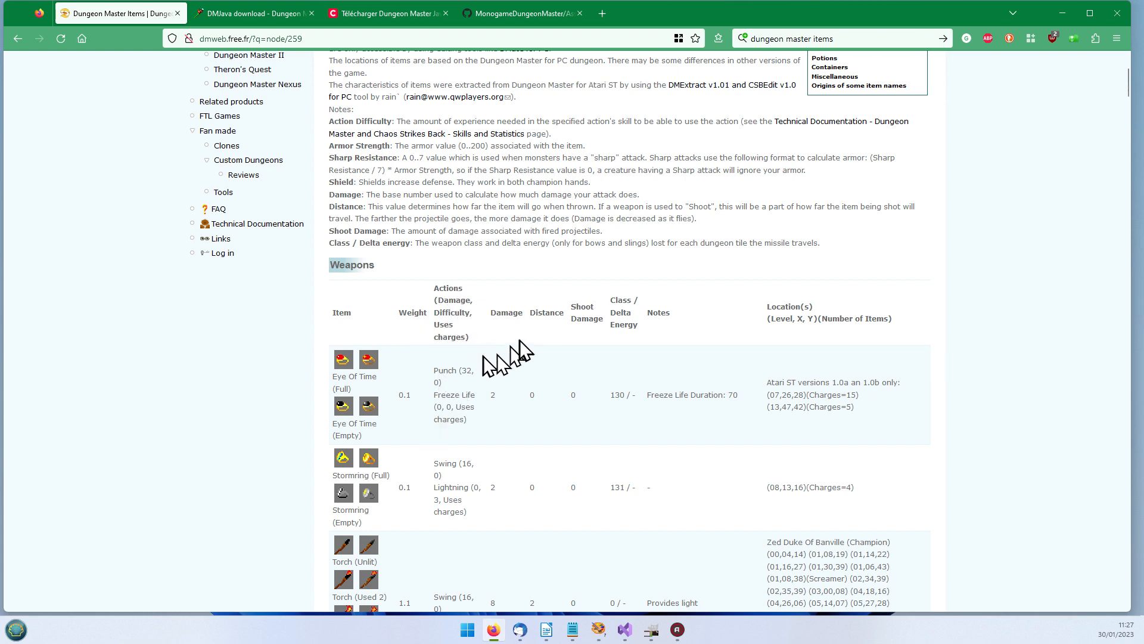
scroll(1028, 317, "down", 8)
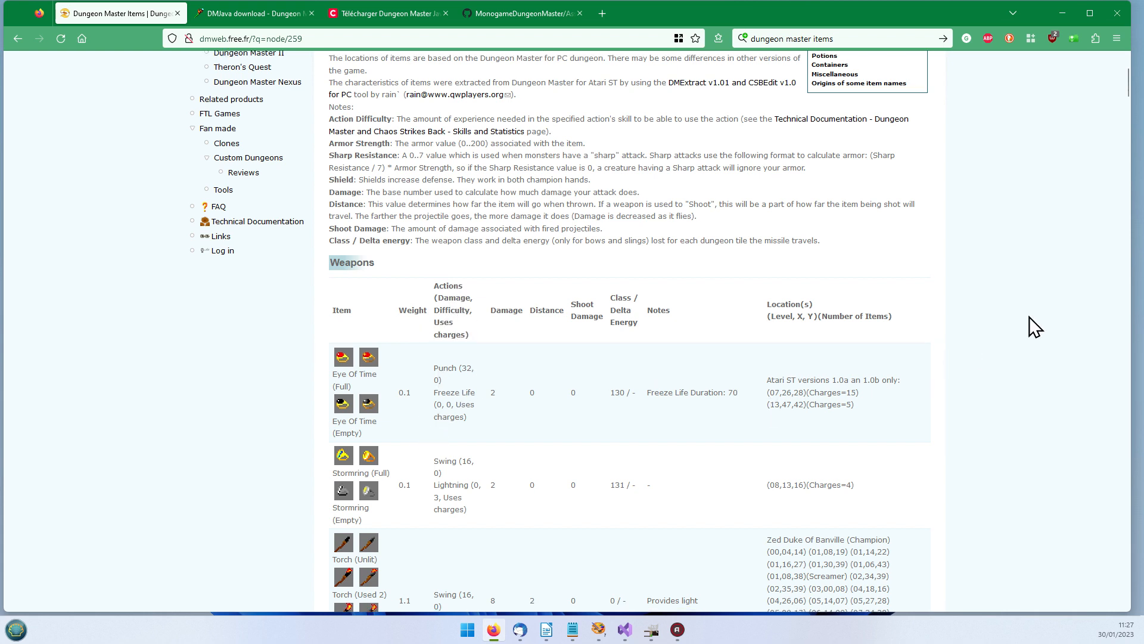
scroll(1028, 316, "down", 15)
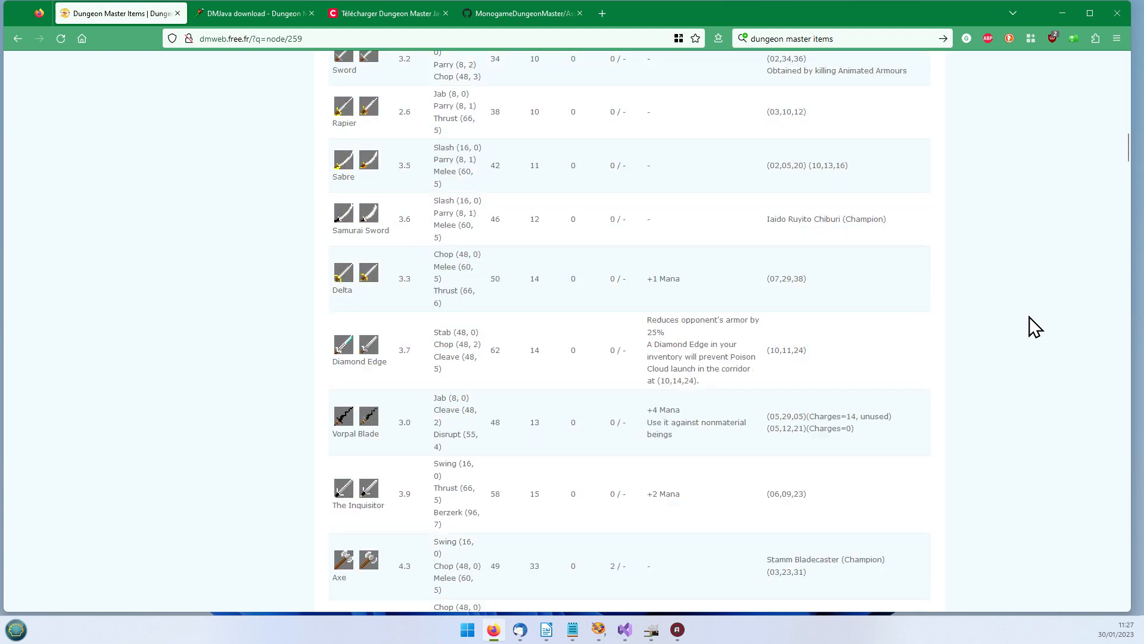
scroll(1032, 313, "down", 5)
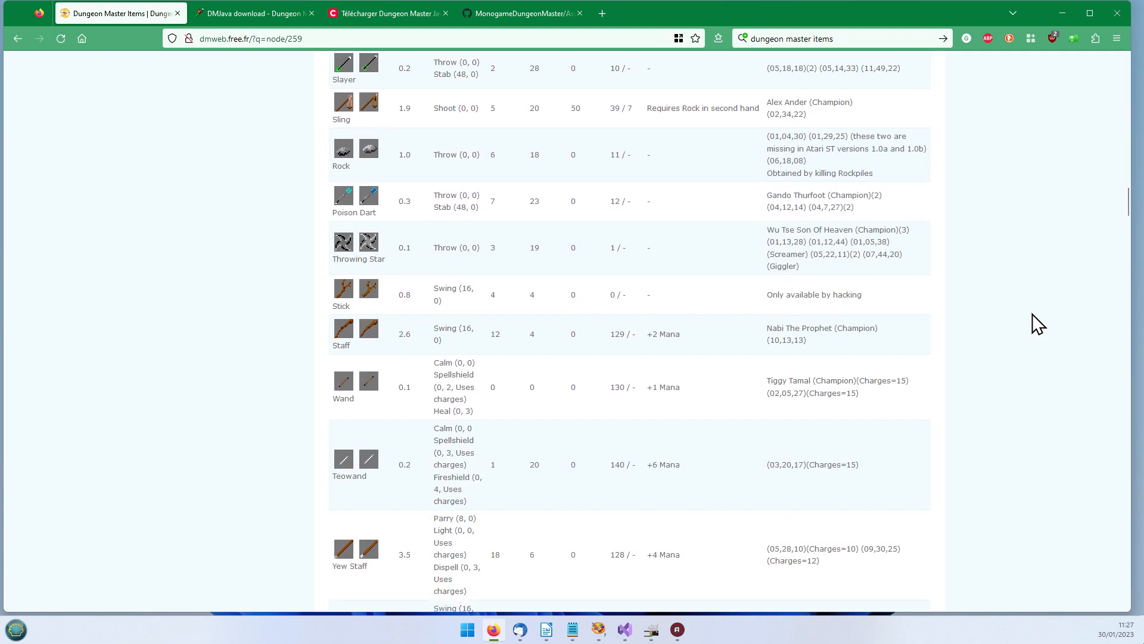
scroll(1032, 313, "up", 9)
scroll(1033, 316, "up", 18)
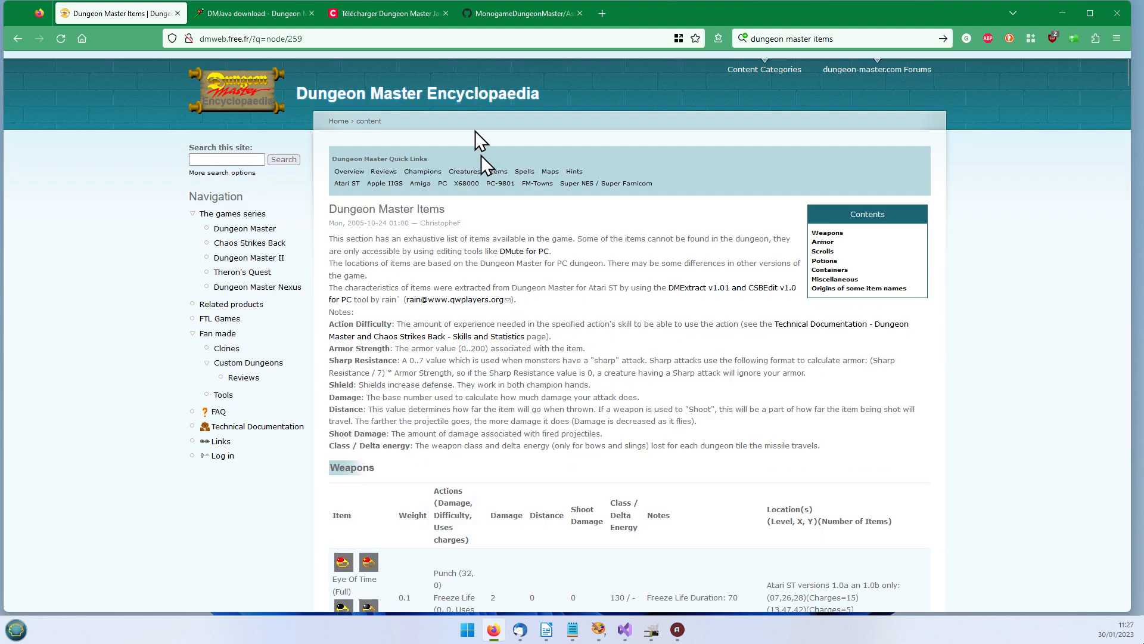
Switch to the DMJava download forum thread, try the DMJava link in its first post, and return to the thread.
left_click(263, 19)
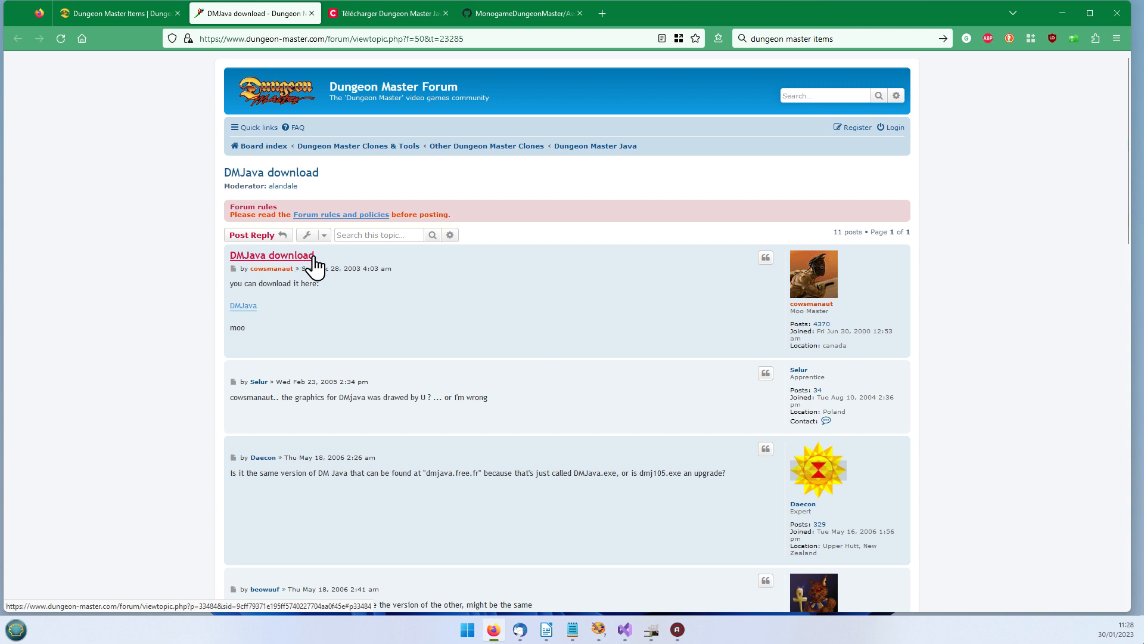
left_click(244, 306)
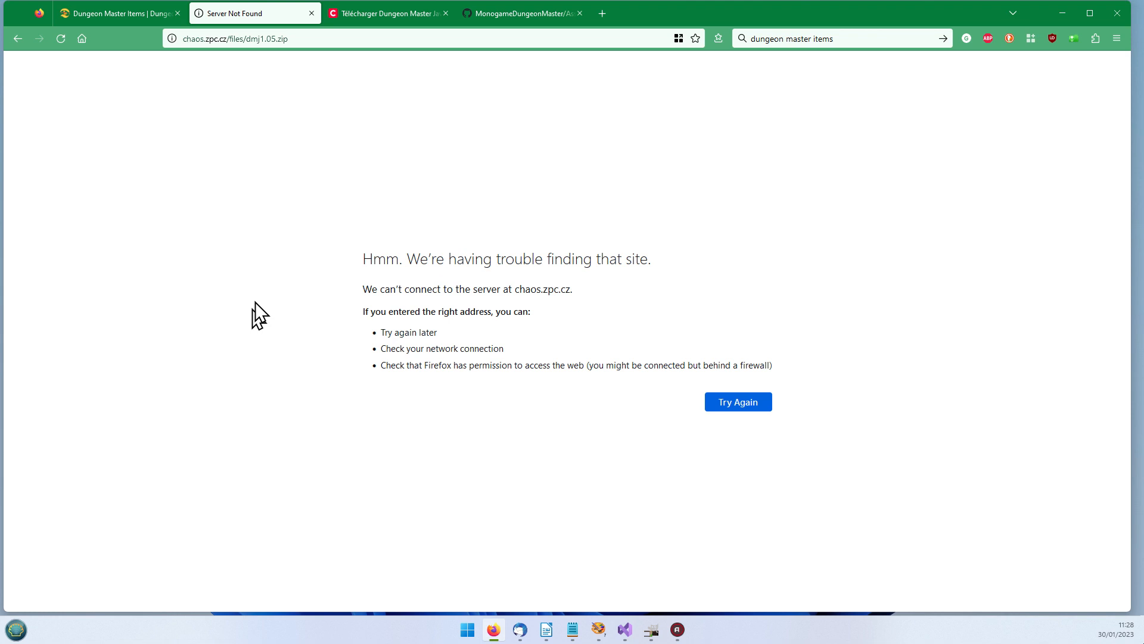
left_click(311, 13)
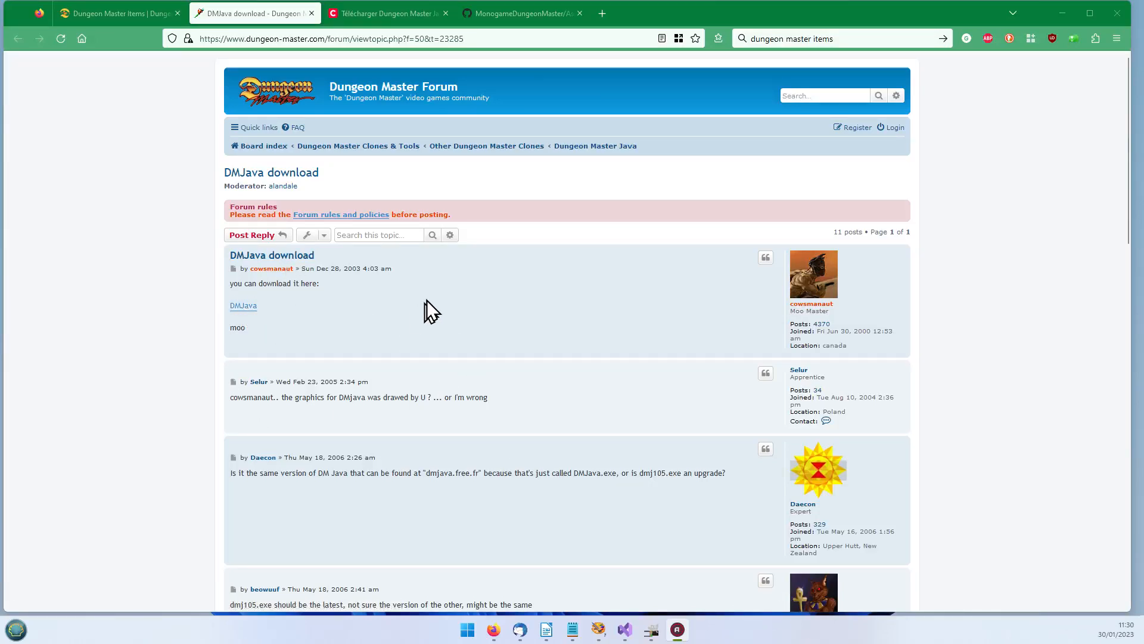
Read through the DMJava download thread's replies to find the mirror links for Dungeon Master Java.
scroll(427, 299, "down", 4)
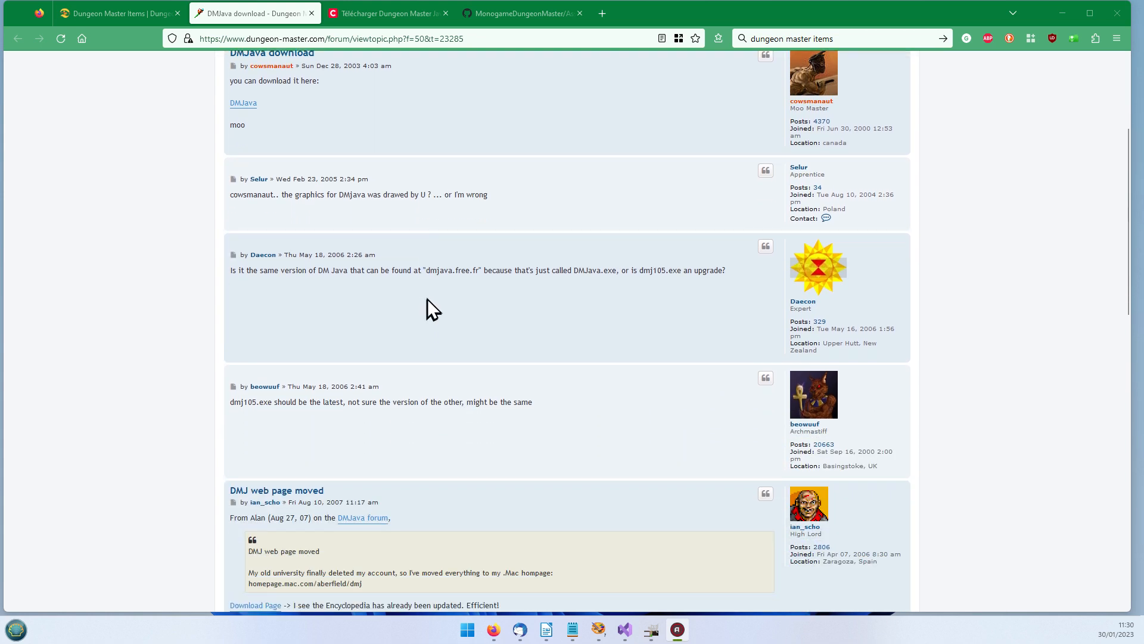
scroll(434, 292, "down", 2)
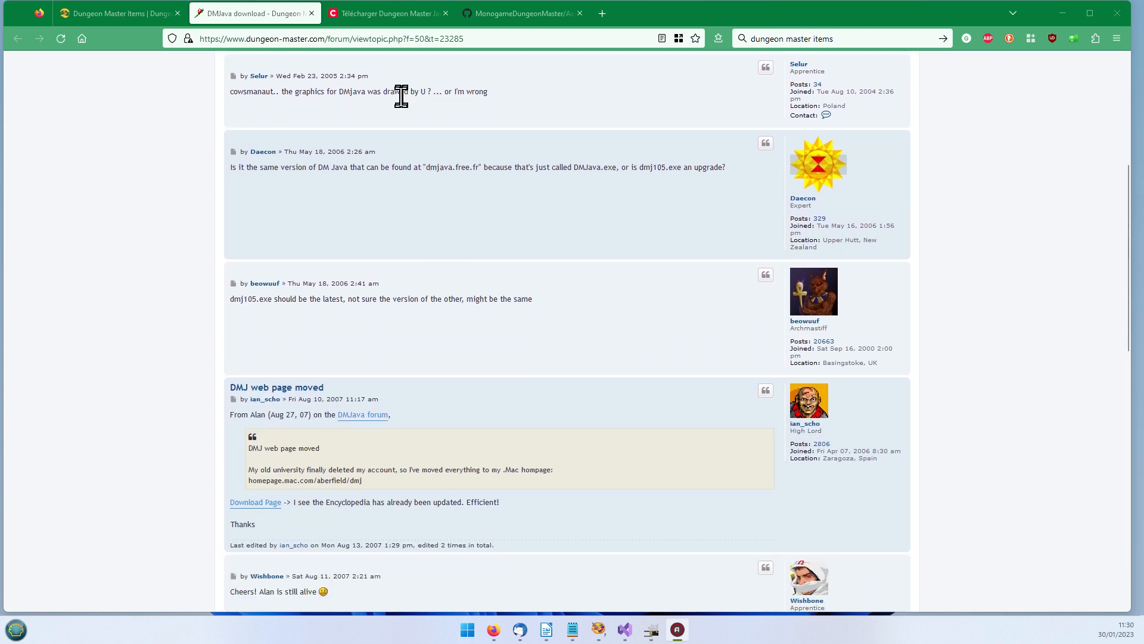
scroll(400, 97, "down", 2)
scroll(400, 98, "down", 5)
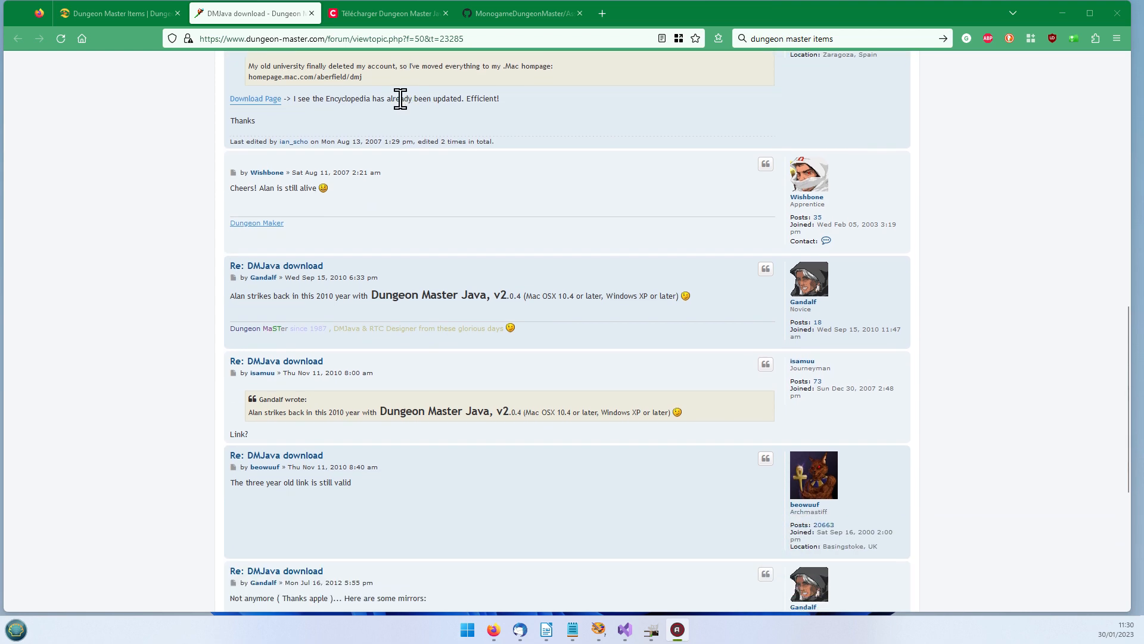
scroll(864, 270, "up", 15)
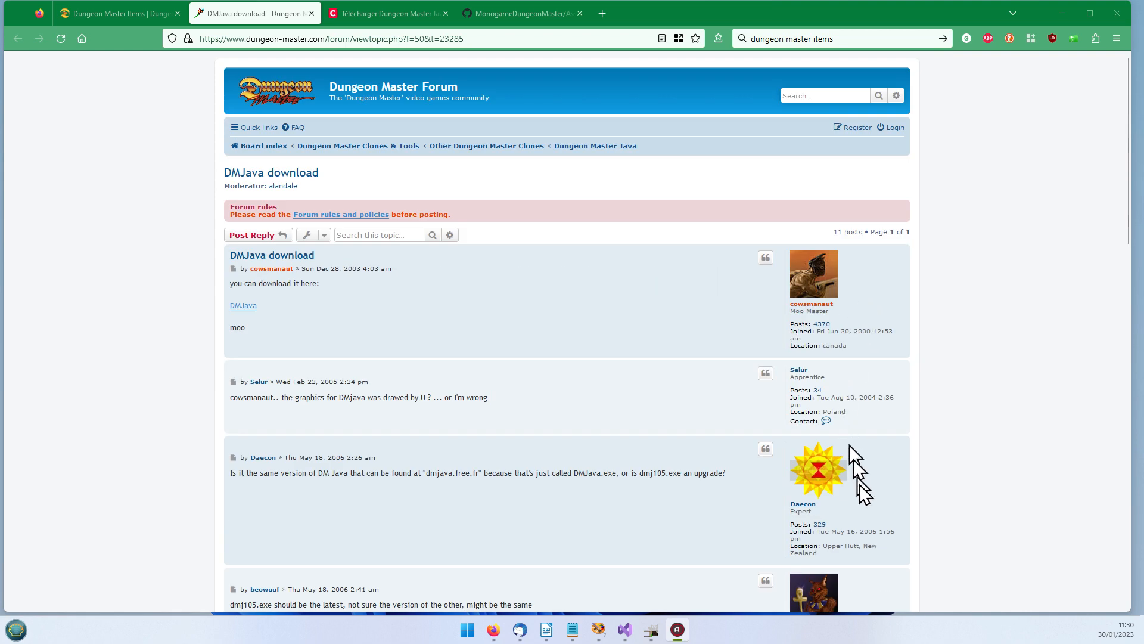
scroll(860, 484, "down", 5)
scroll(860, 484, "down", 8)
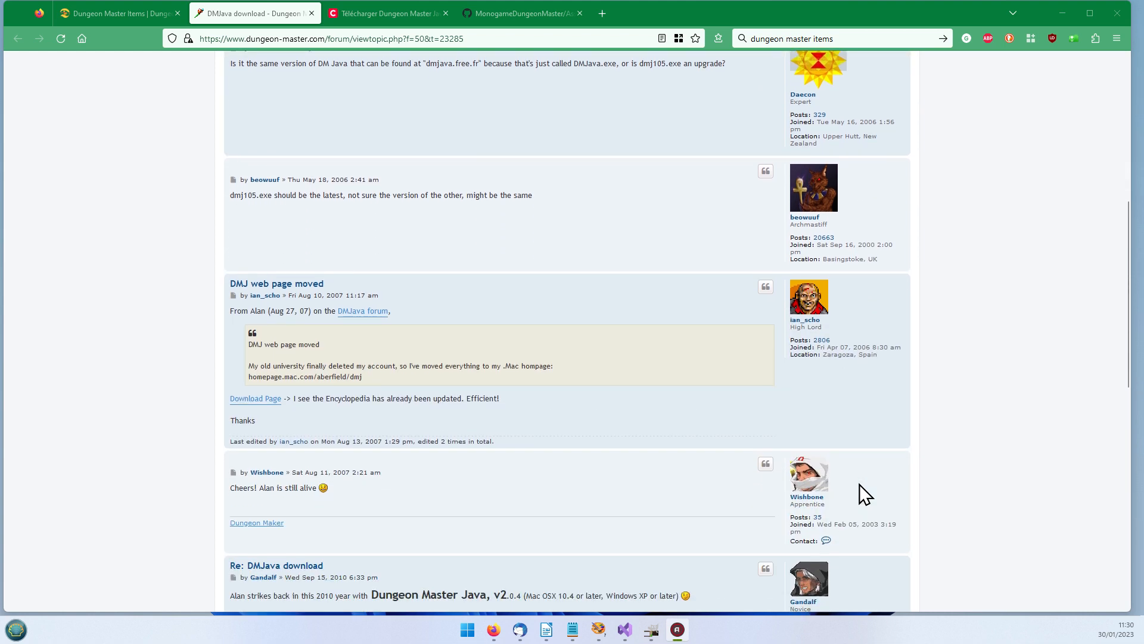
scroll(860, 484, "down", 4)
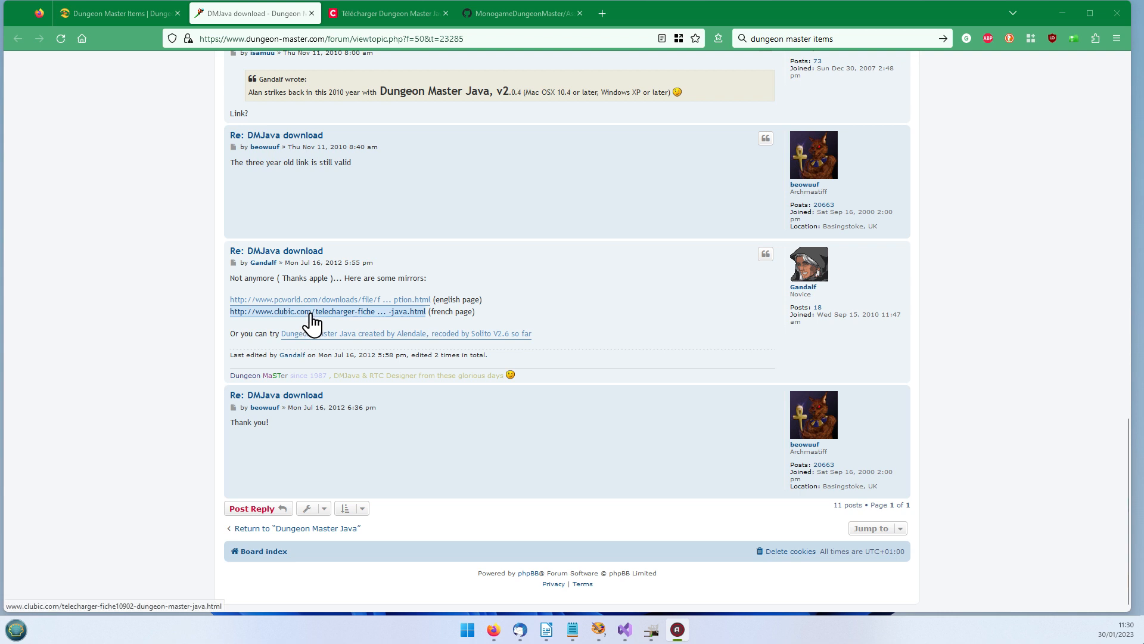
Switch to the Clubic page for Dungeon Master Java and read its description, screenshot and specifications.
left_click(391, 14)
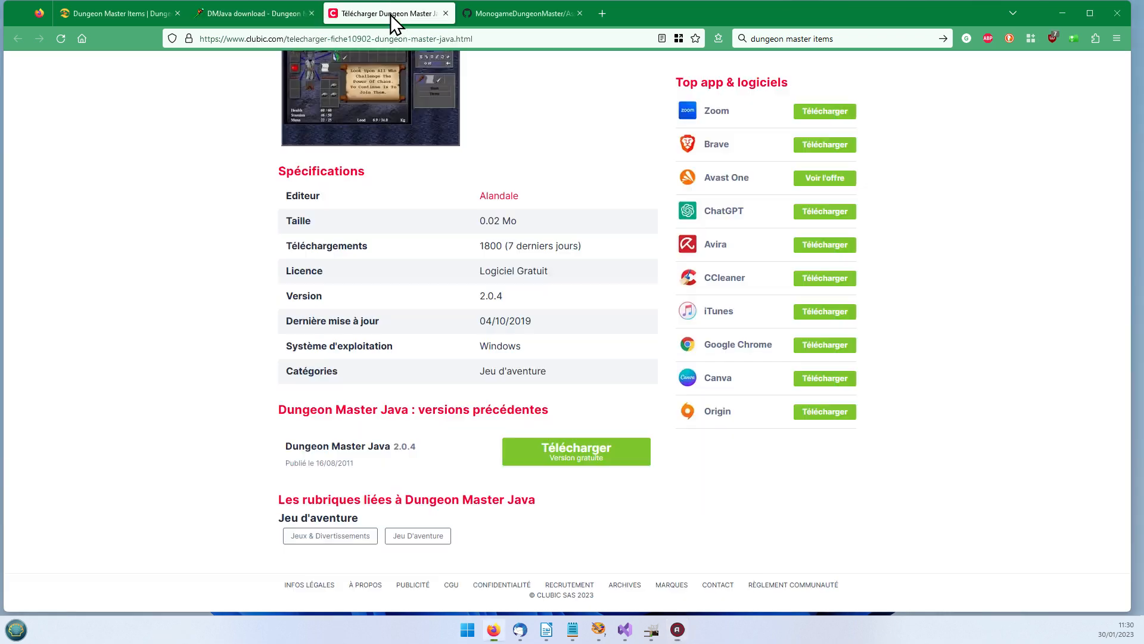
scroll(977, 355, "up", 6)
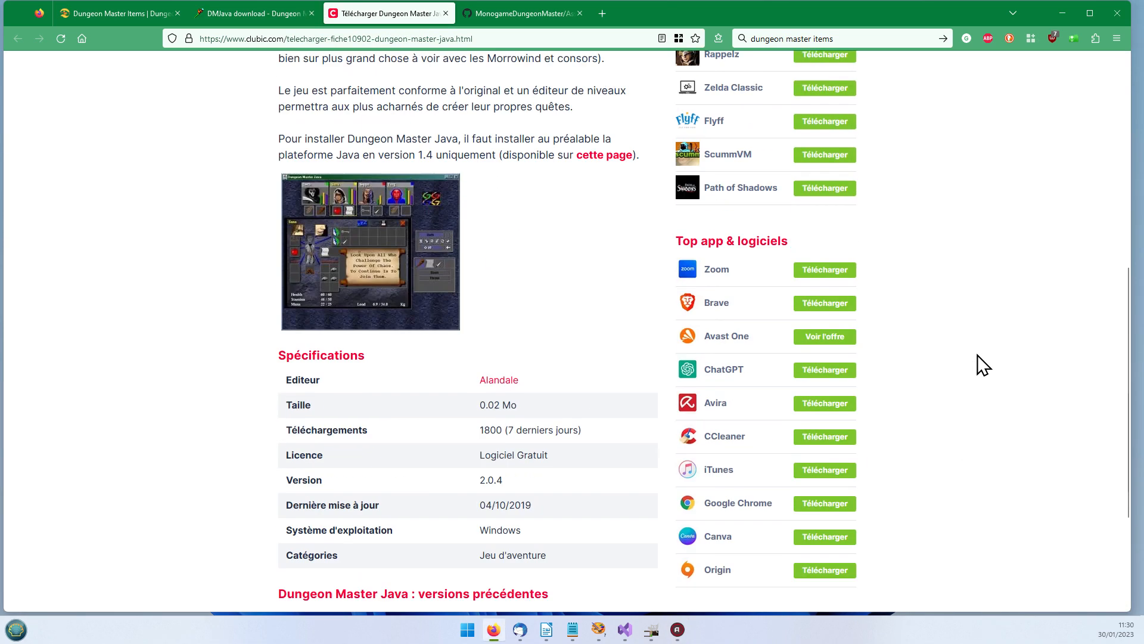
scroll(982, 363, "up", 3)
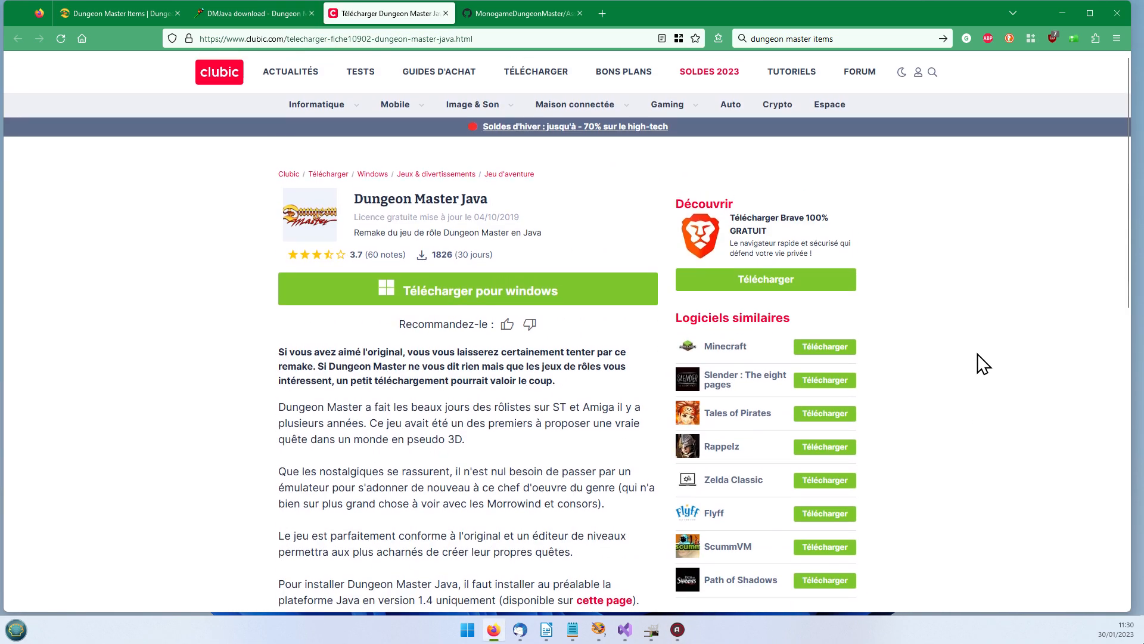
scroll(984, 363, "down", 3)
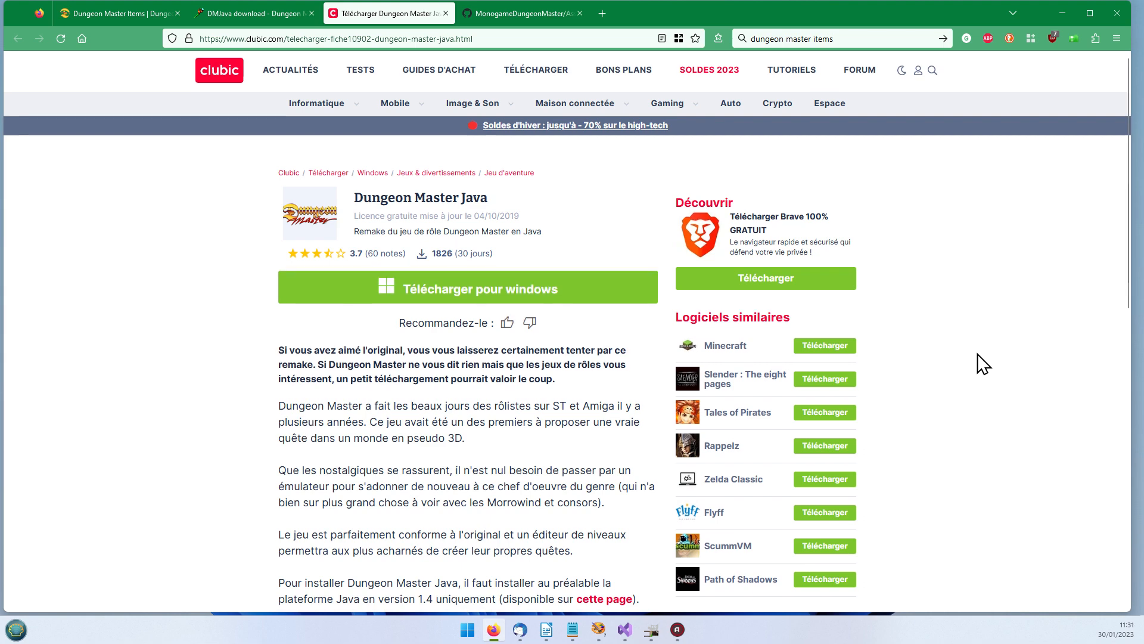
scroll(980, 363, "down", 3)
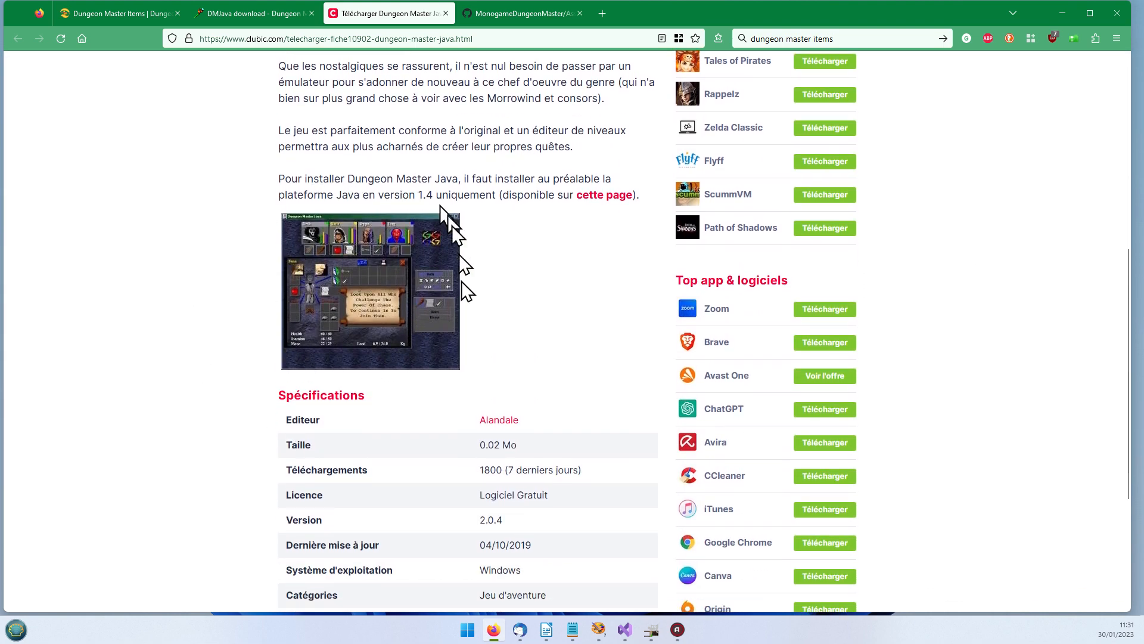
scroll(590, 362, "down", 1)
scroll(595, 364, "down", 3)
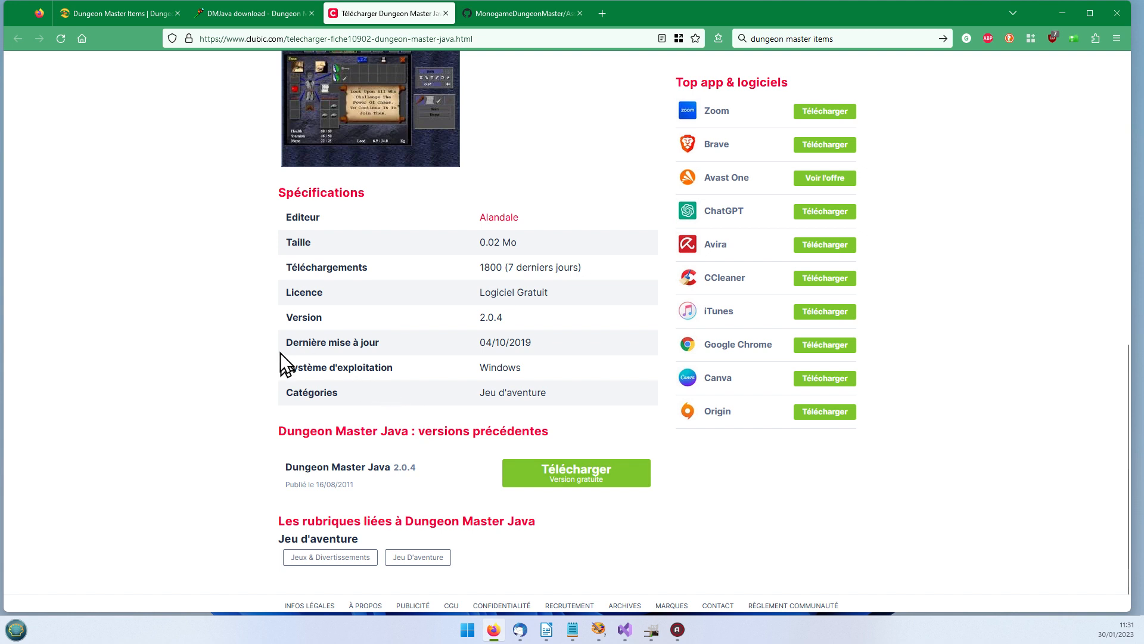
Highlight the licence entry in the specifications, download Dungeon Master Java 2.0.4 from the previous versions section, and minimize the browser.
double_click(323, 296)
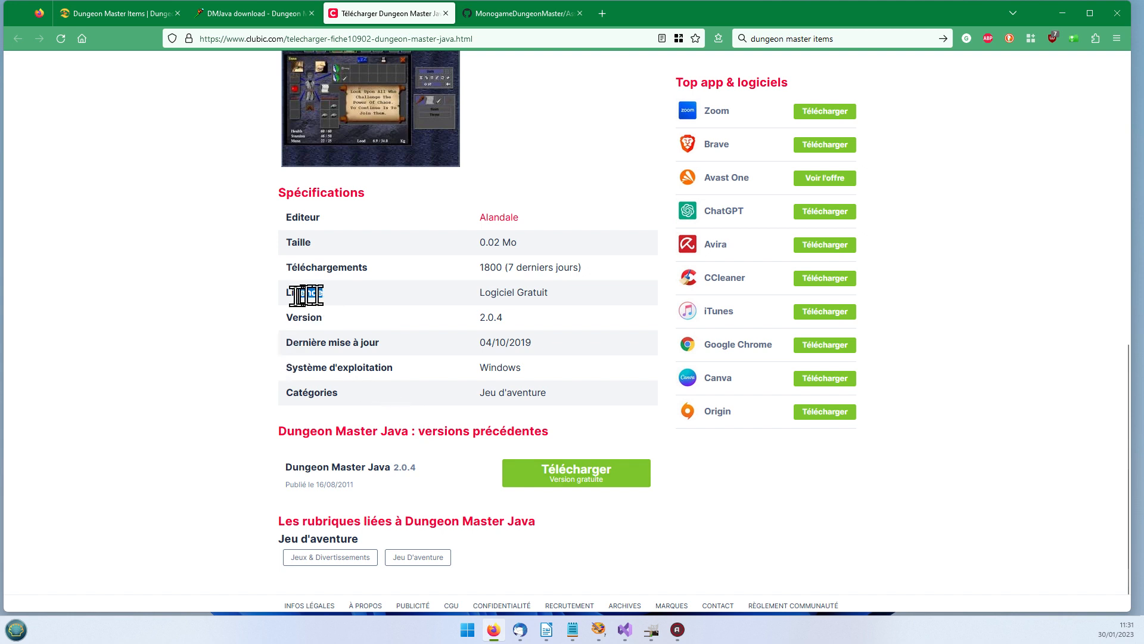
left_click(557, 295)
left_click_drag(556, 295, 452, 300)
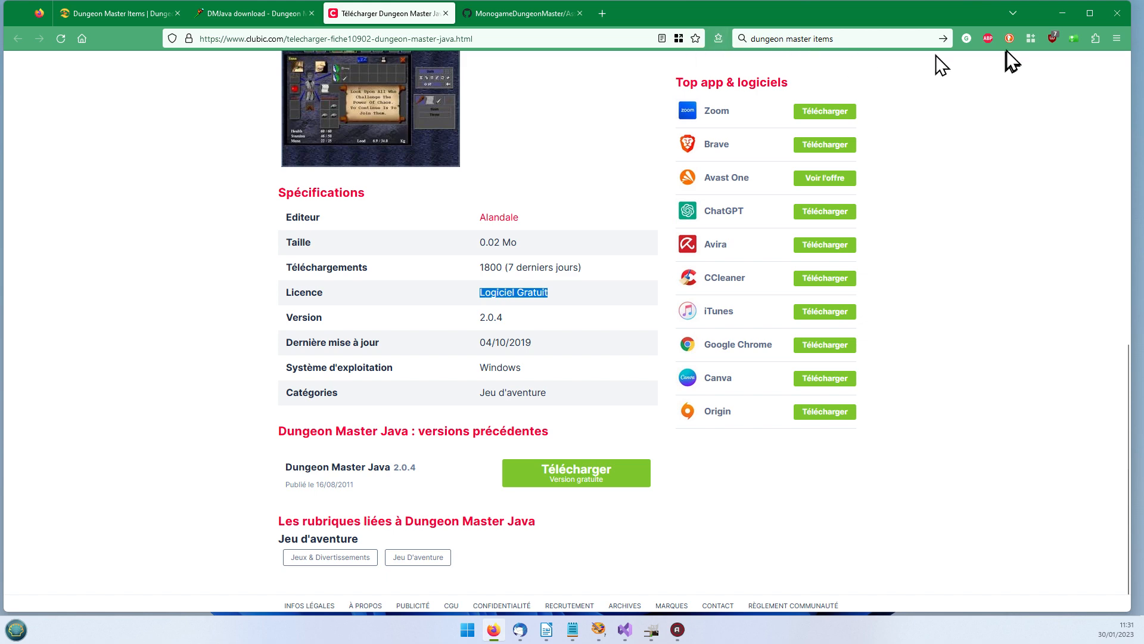
left_click(569, 476)
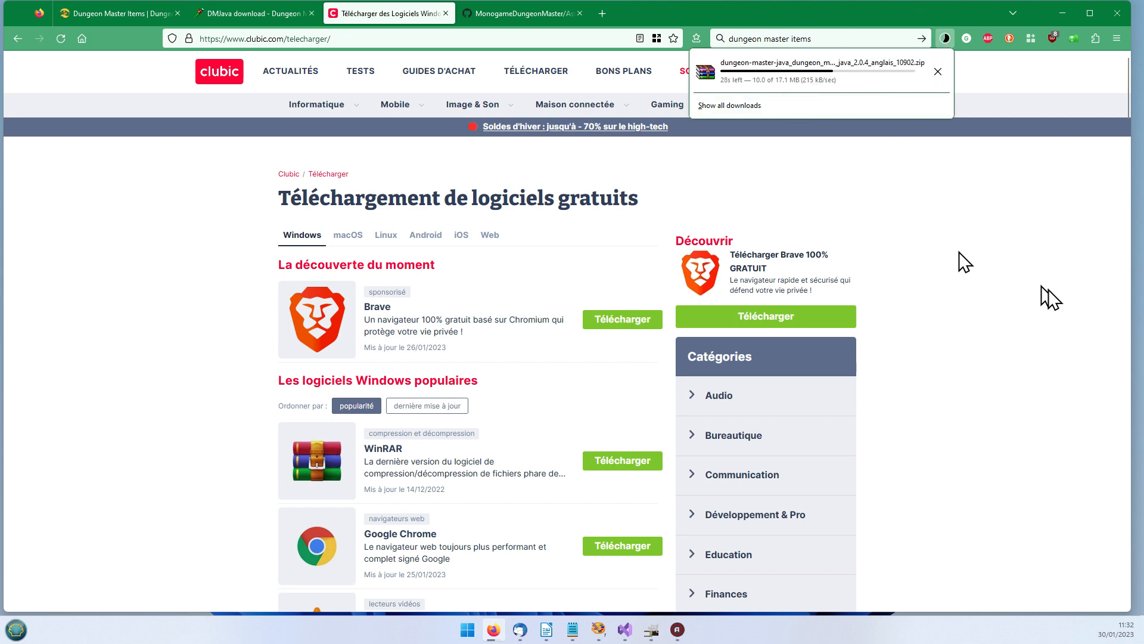
left_click(1061, 10)
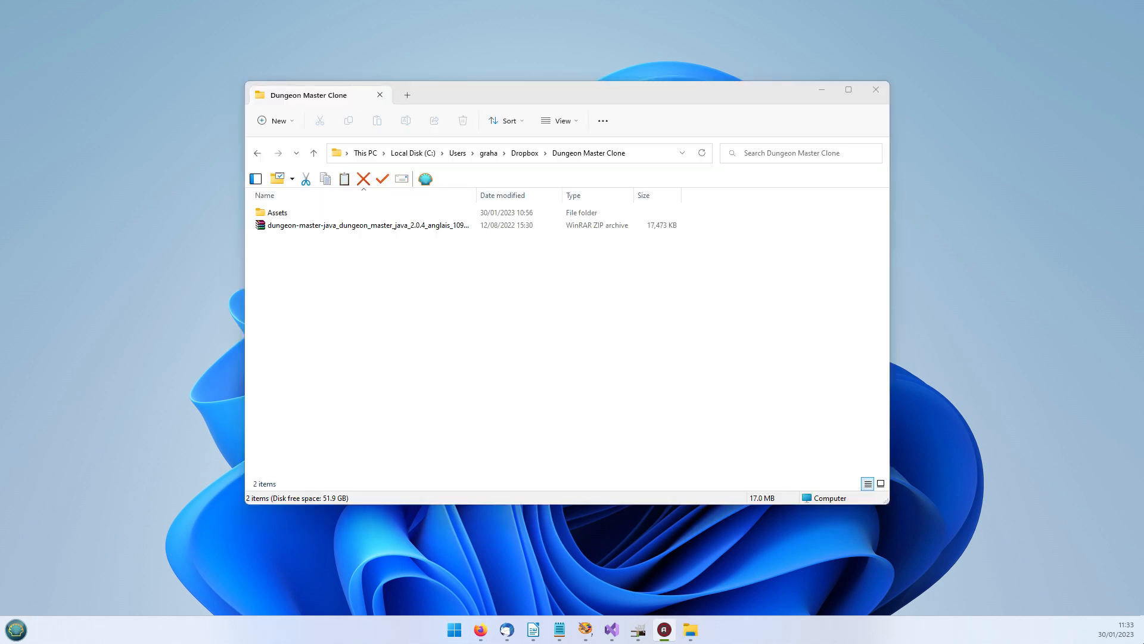
Shift the Dungeon Master Clone folder window slightly and widen its Name column to show the full archive name.
left_click(590, 87)
left_click_drag(590, 87, 587, 81)
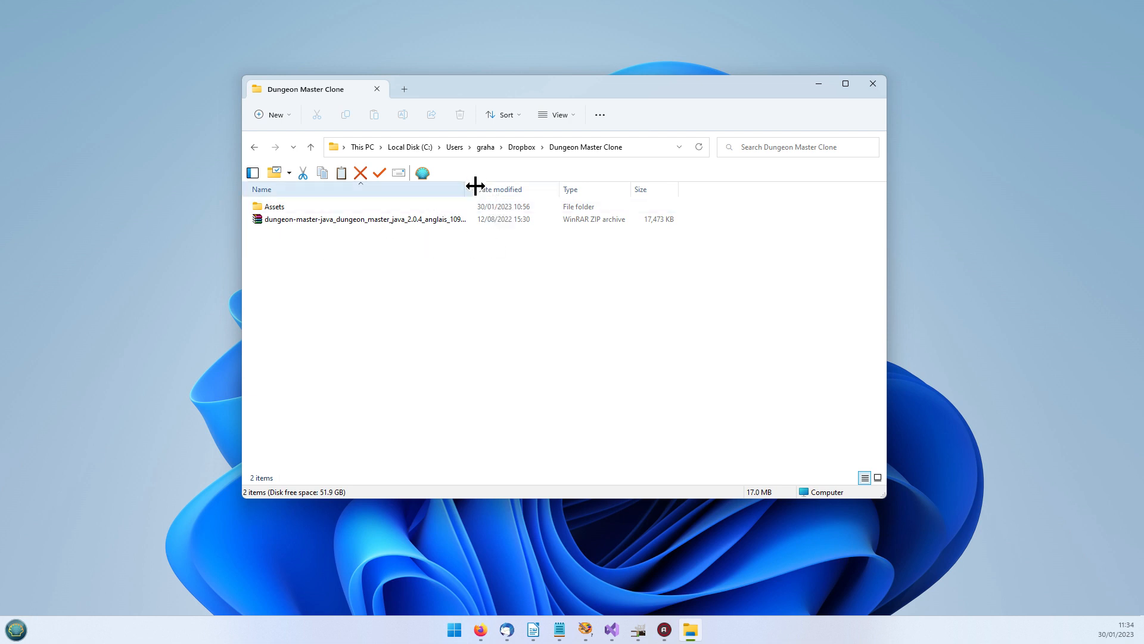
left_click_drag(474, 189, 582, 192)
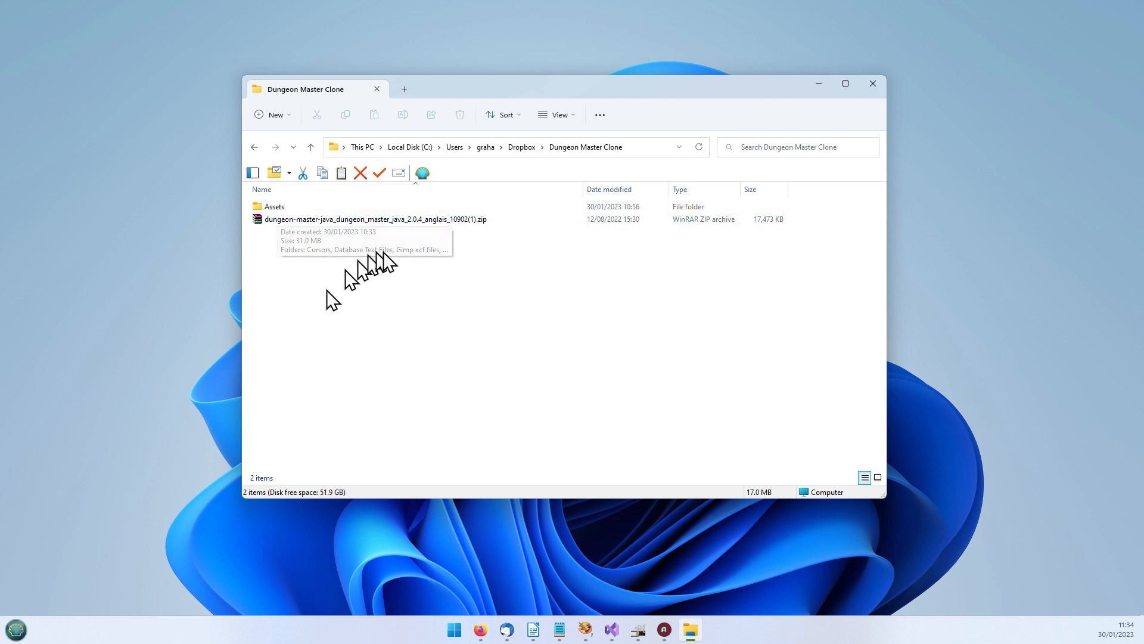
Extract the Dungeon Master Java zip archive into a subfolder named after the archive.
left_click(382, 220)
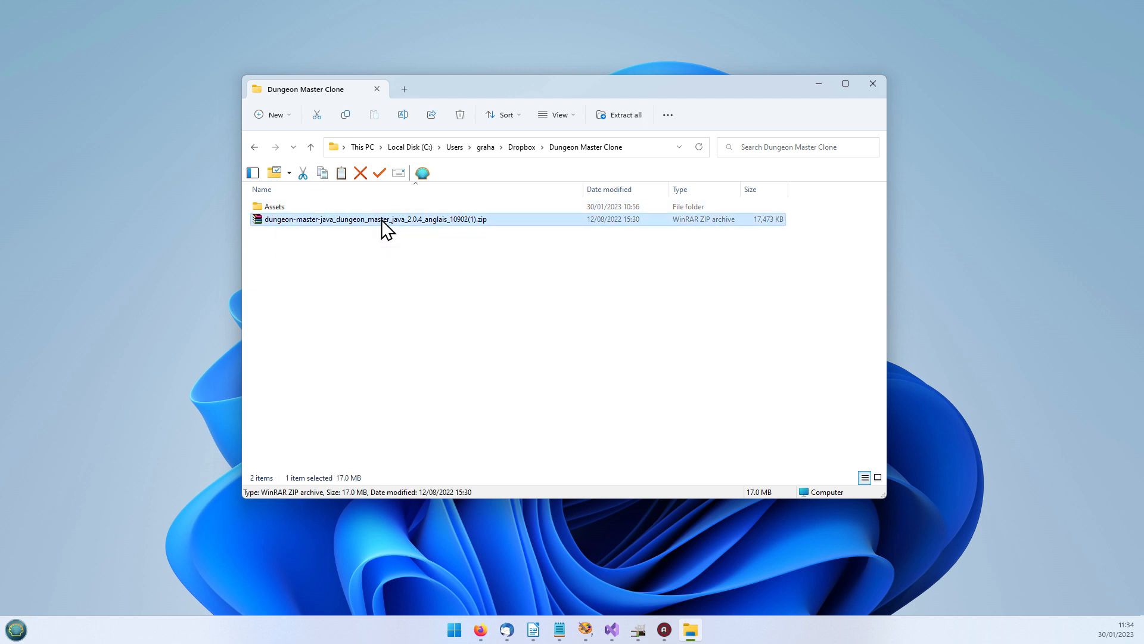
right_click(381, 219)
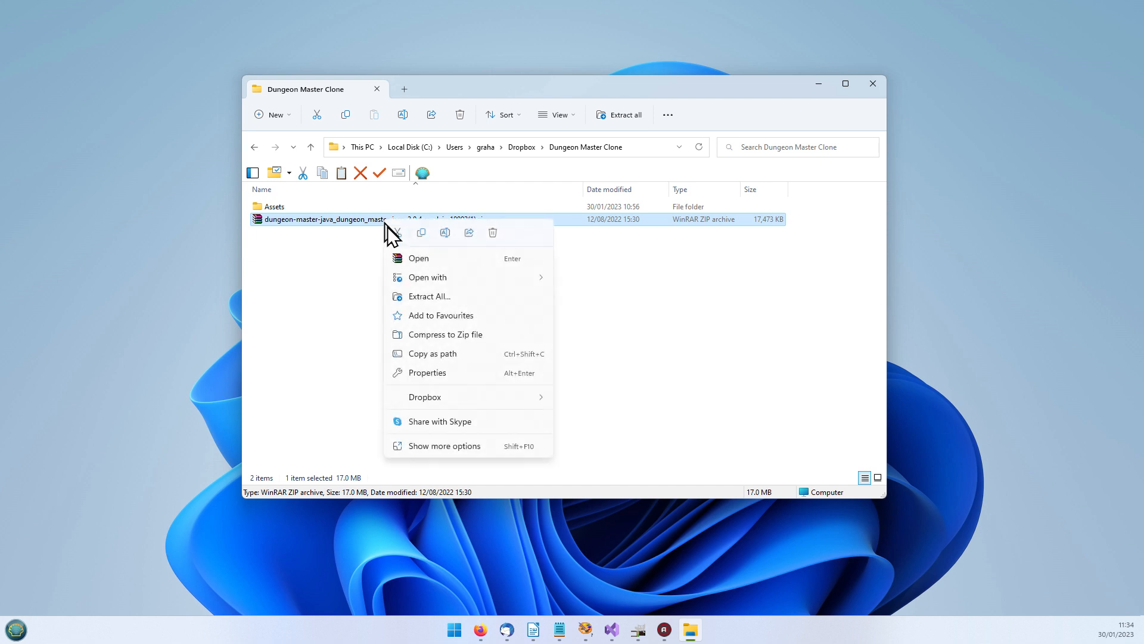
left_click(432, 445)
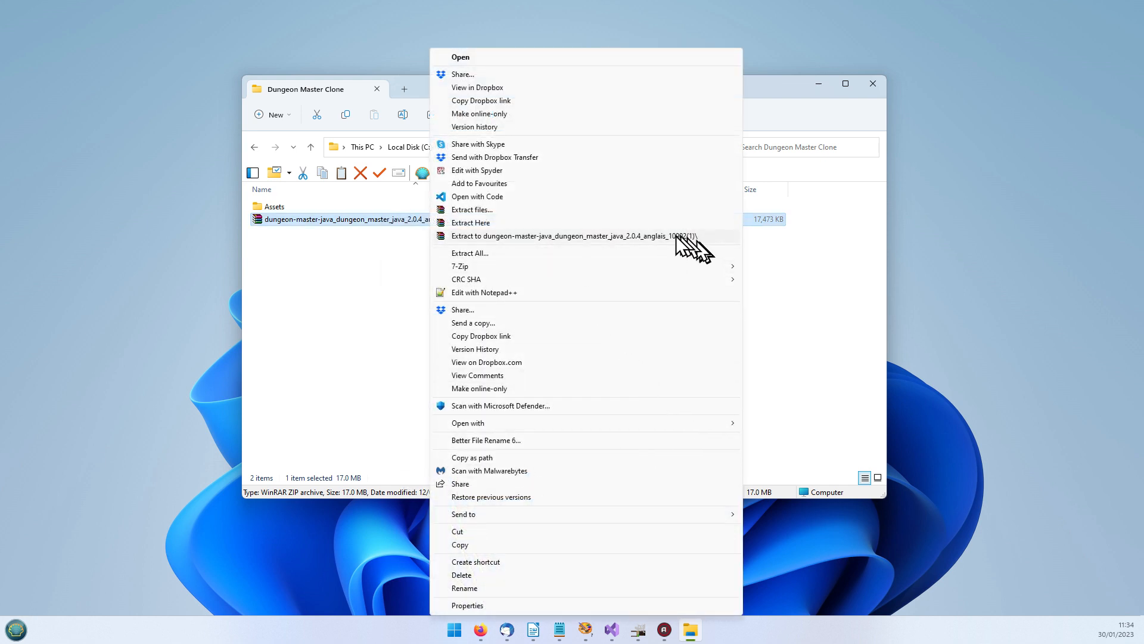
left_click(541, 235)
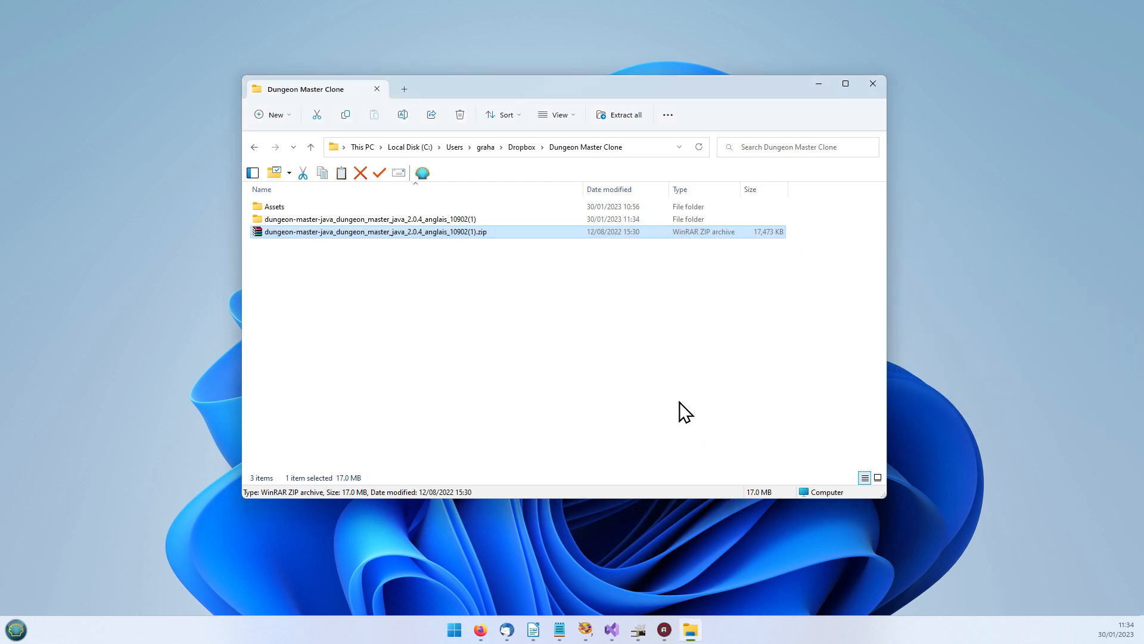
left_click(619, 375)
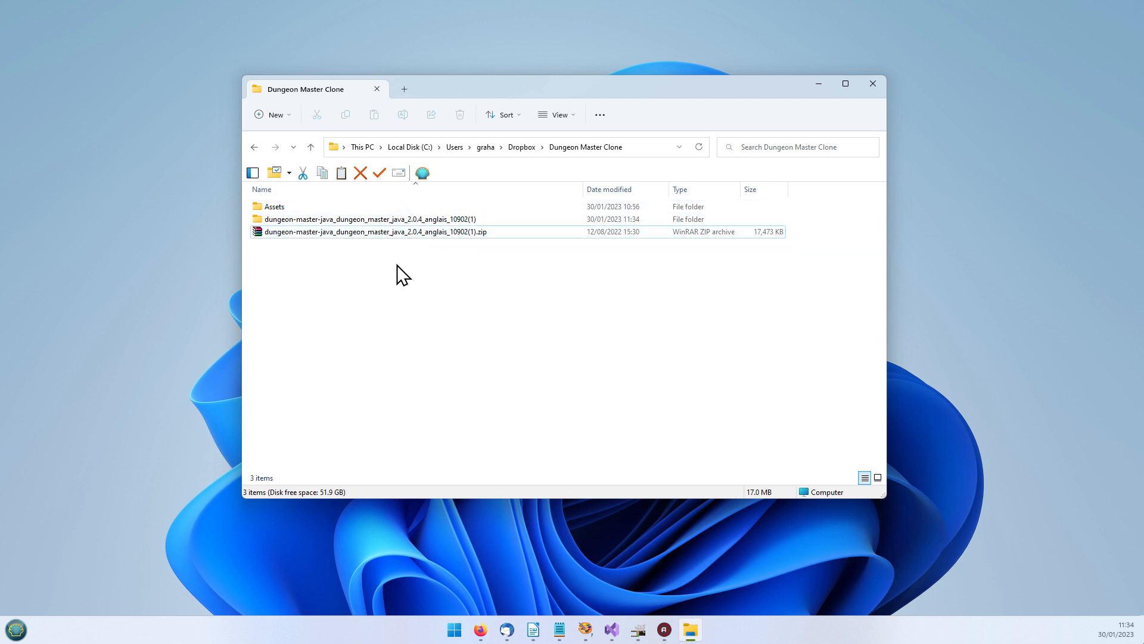
Open the extracted folder and the Dungeon Master Java folder inside it to inspect its subfolders and executables.
left_click(416, 220)
double_click(416, 219)
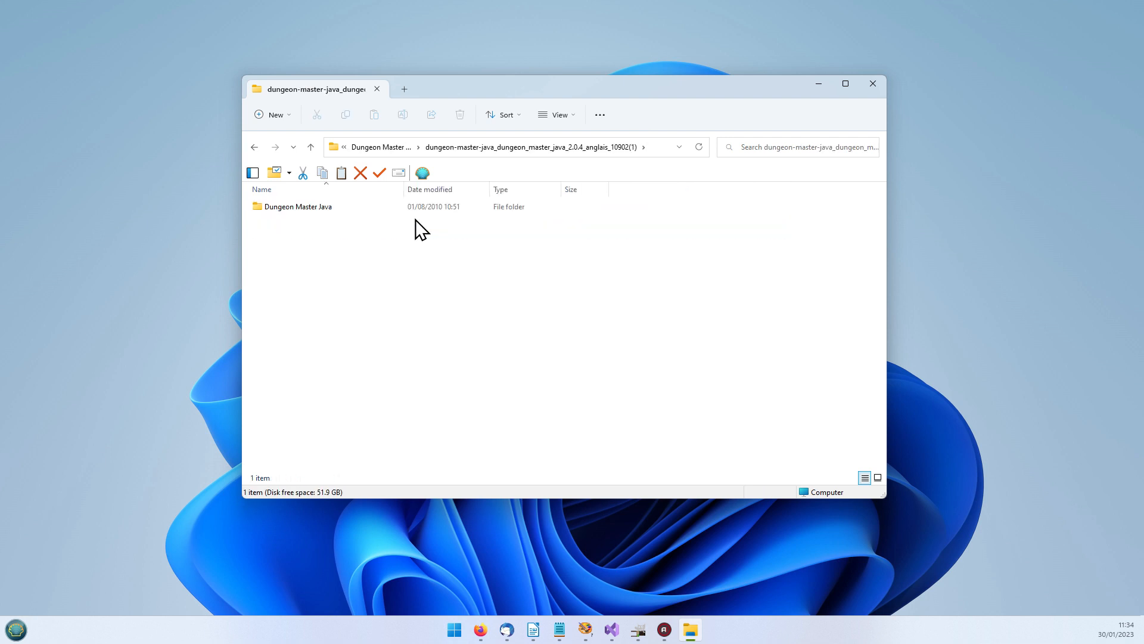
double_click(297, 210)
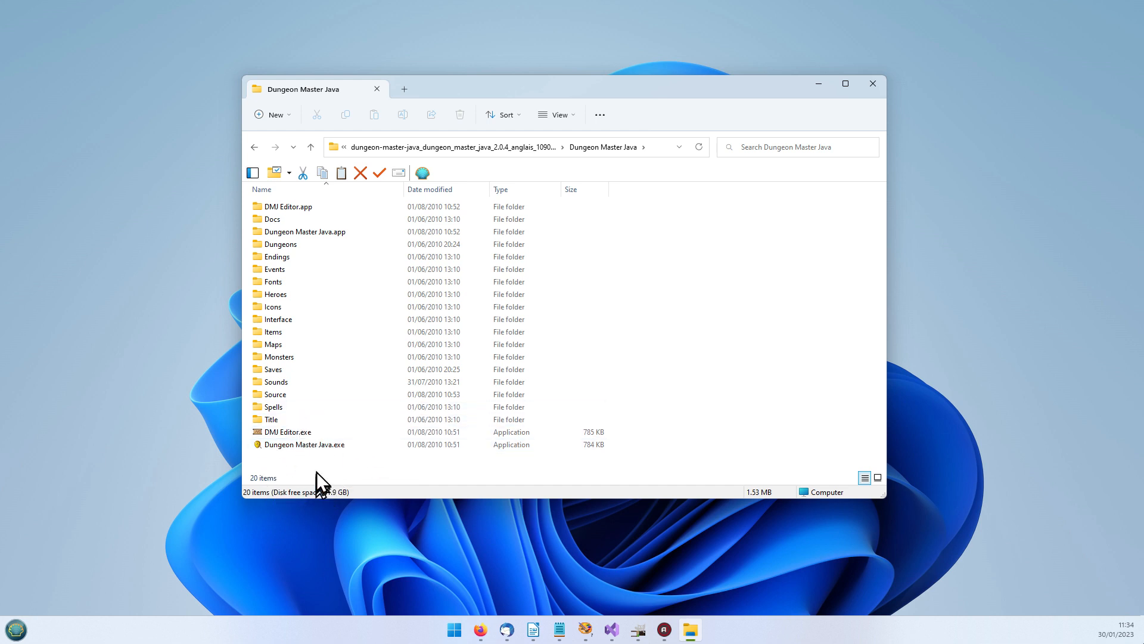
mouse_move(297, 442)
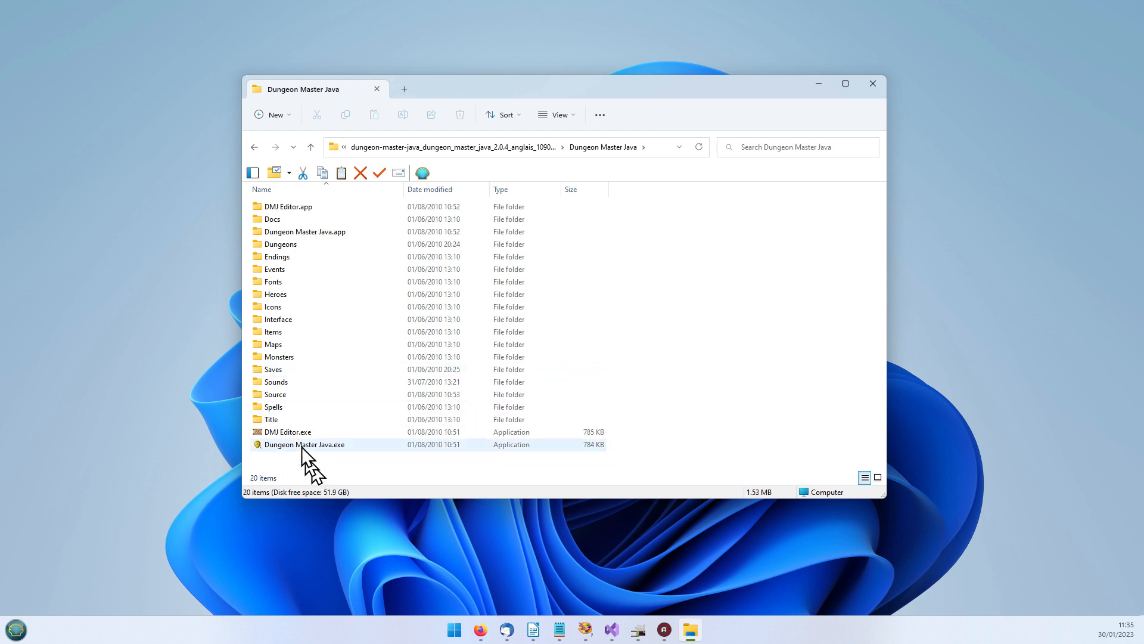
Open the Maps folder and look through its wall, door, stairs and decoration images from end to start.
double_click(278, 344)
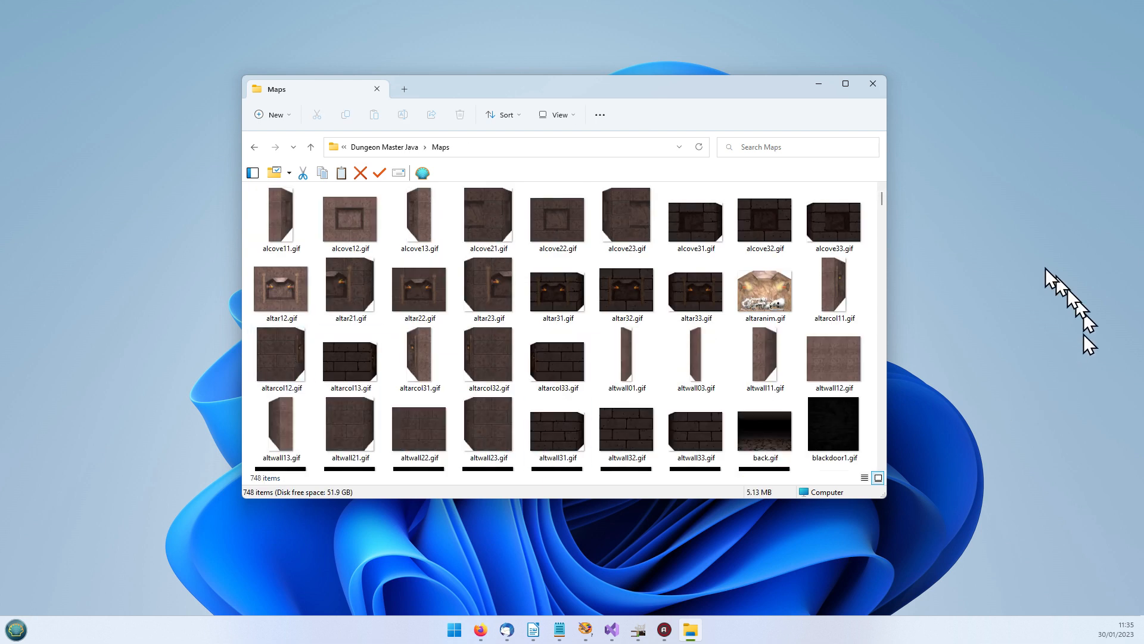
left_click_drag(879, 194, 881, 470)
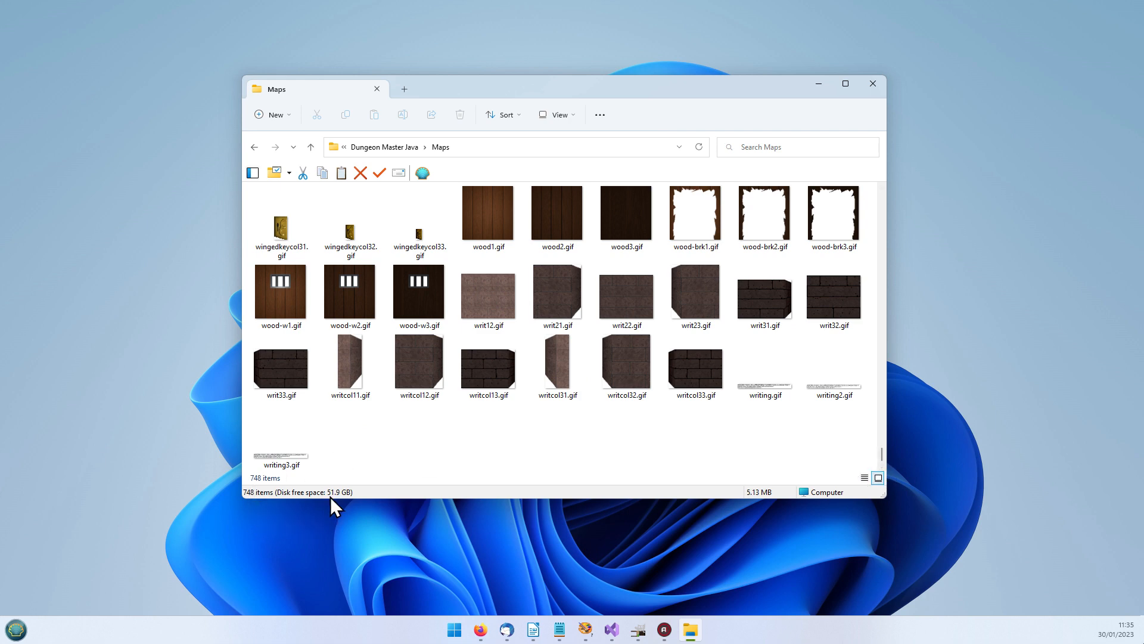
scroll(601, 451, "up", 15)
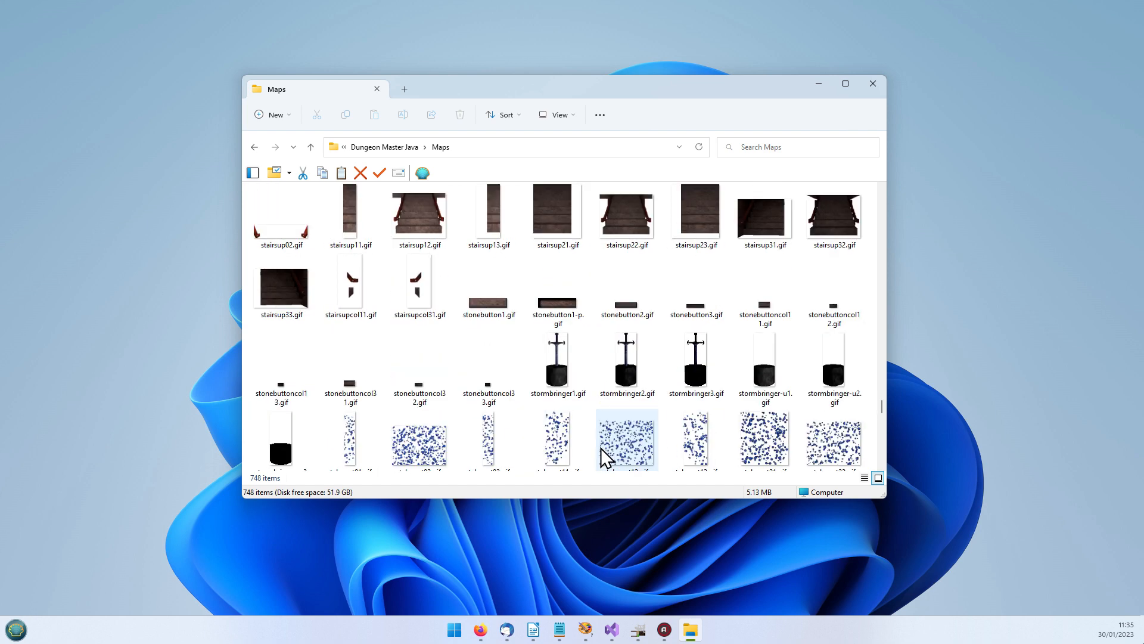
scroll(603, 457, "up", 5)
scroll(601, 452, "up", 10)
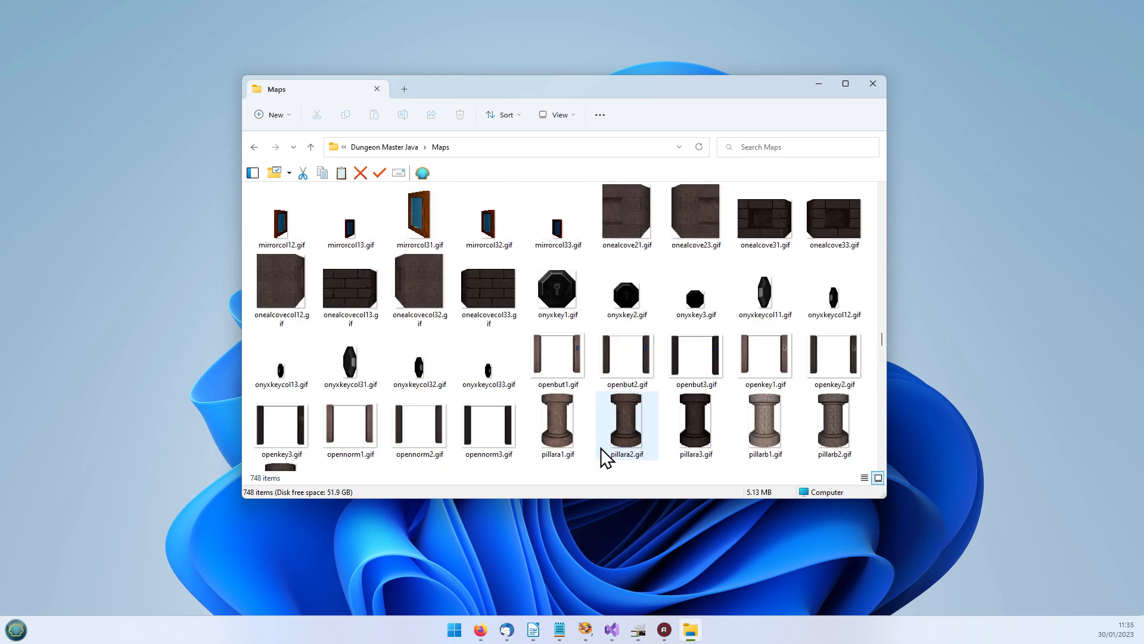
scroll(602, 450, "up", 15)
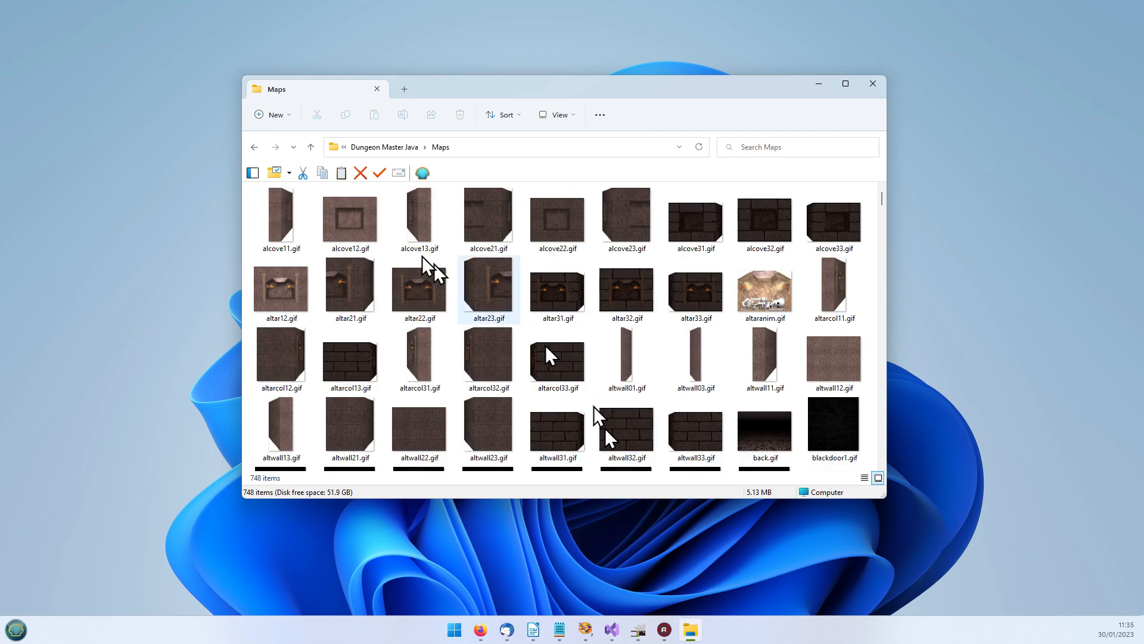
View the sprite images in the Monsters folder and return to the Dungeon Master Java folder.
left_click(311, 147)
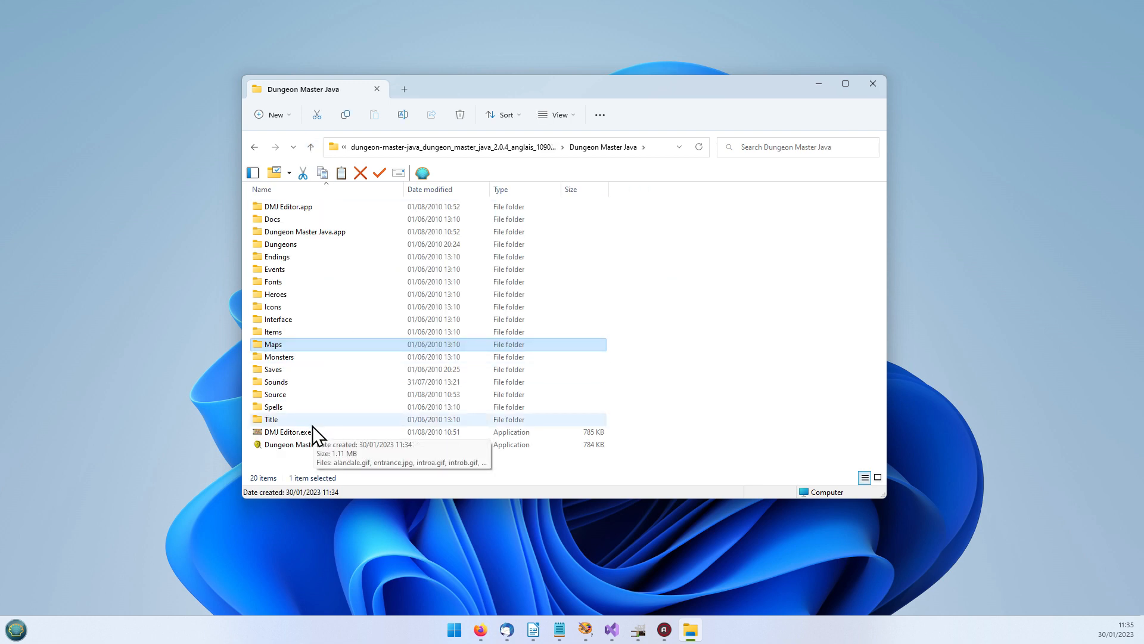
double_click(297, 358)
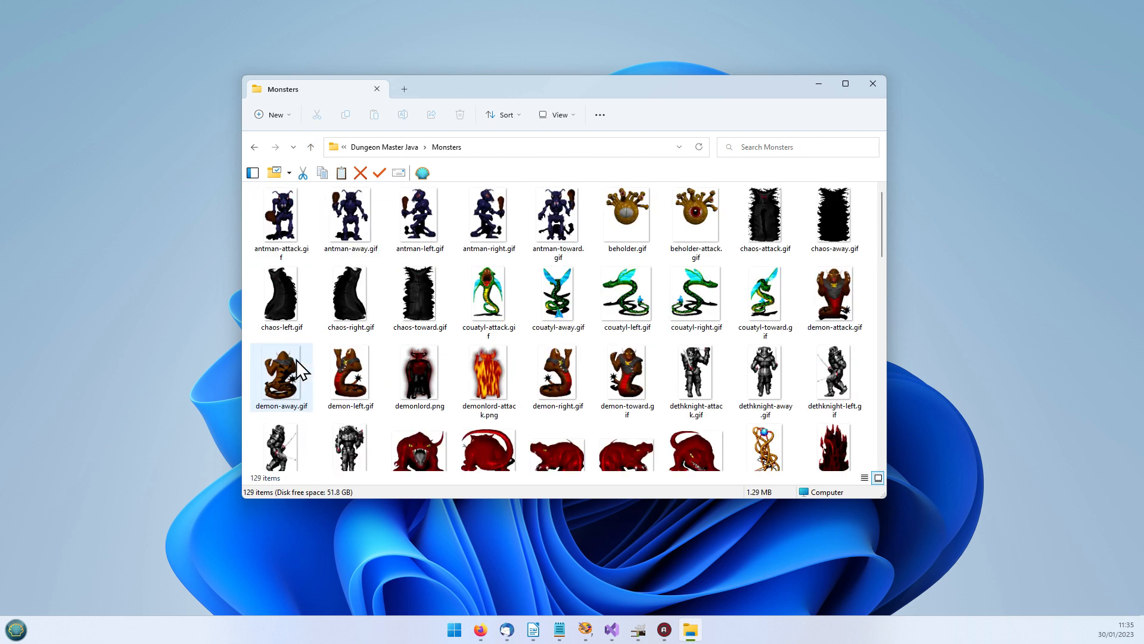
left_click(312, 147)
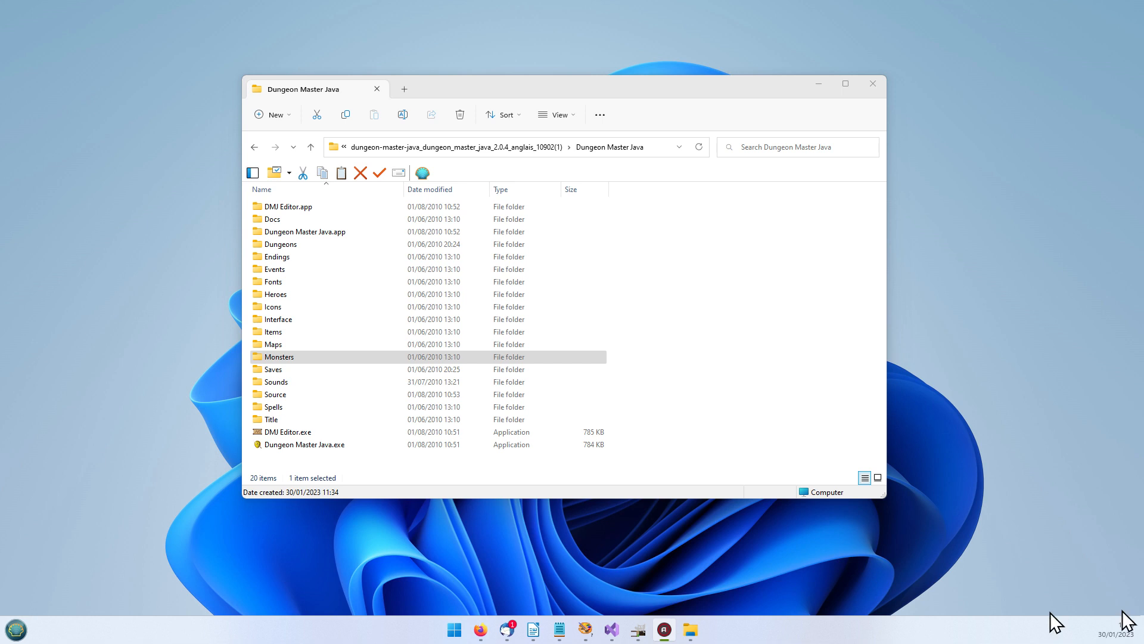
Go back to the Dungeon Master Clone folder, open Spritesheets inside Assets, and reposition the window to view the sheets.
left_click(377, 146)
left_click(377, 147)
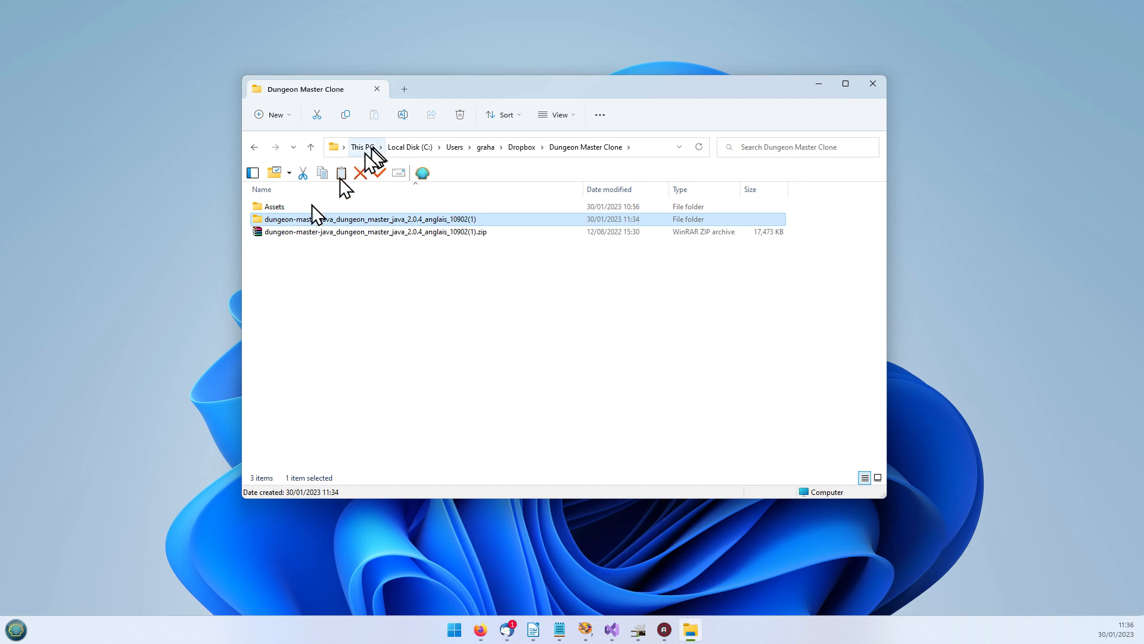
left_click(277, 206)
double_click(277, 207)
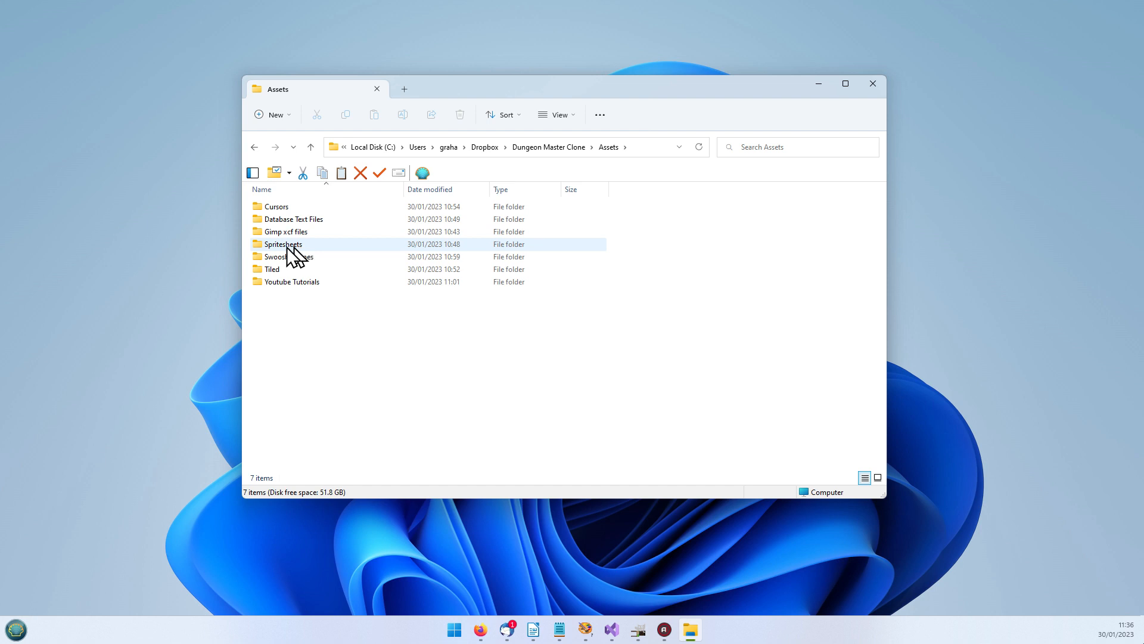
mouse_move(286, 246)
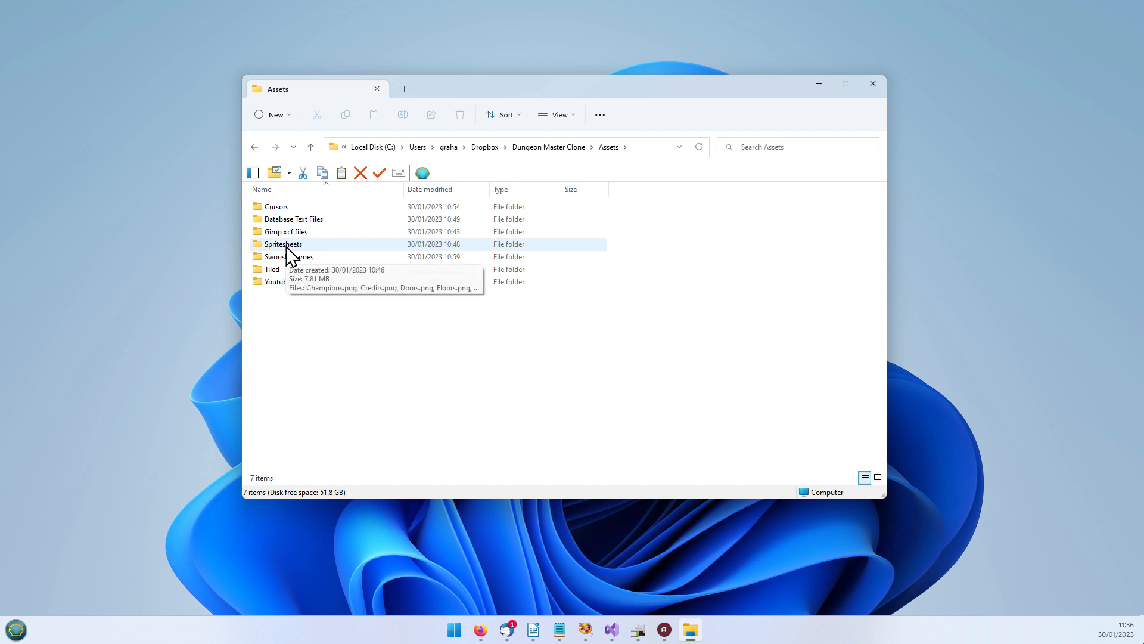
double_click(286, 246)
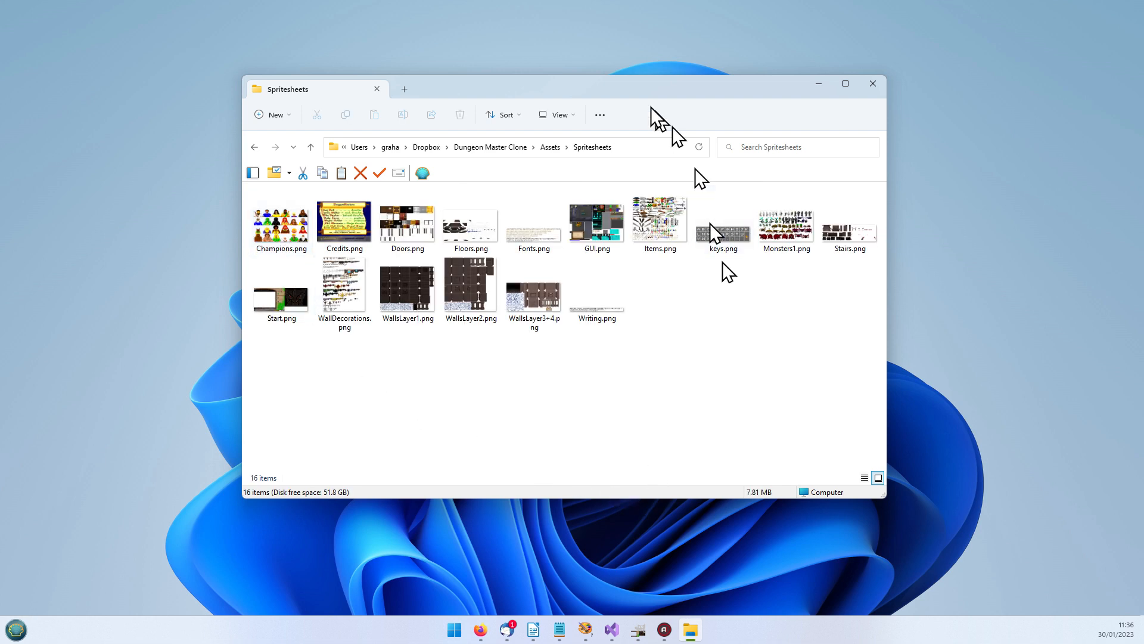
left_click_drag(635, 83, 556, 60)
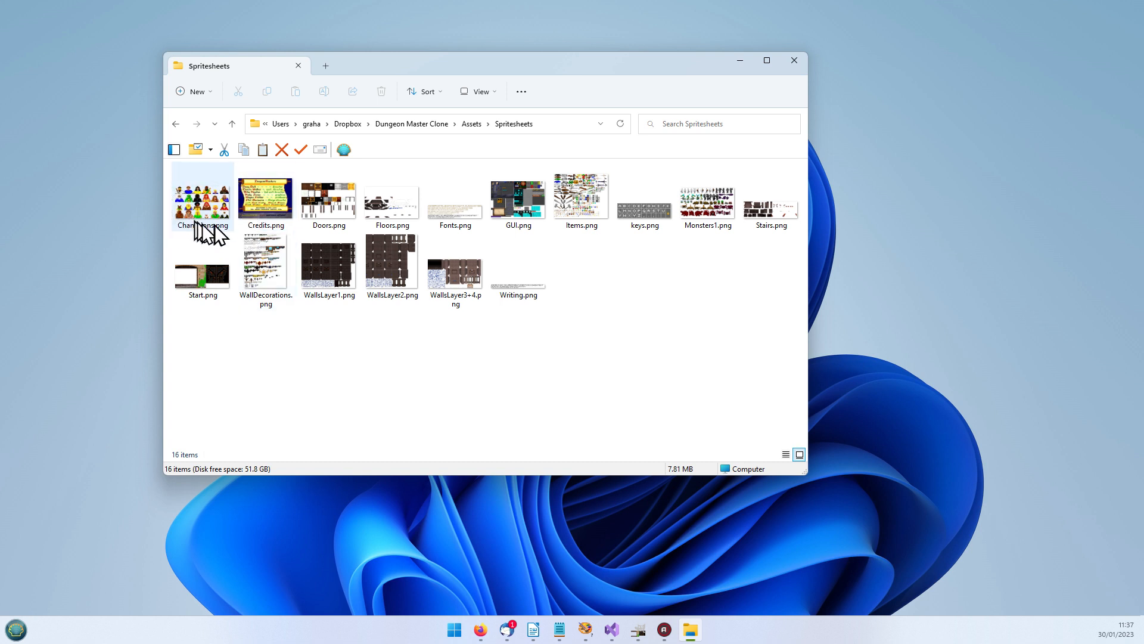
mouse_move(212, 201)
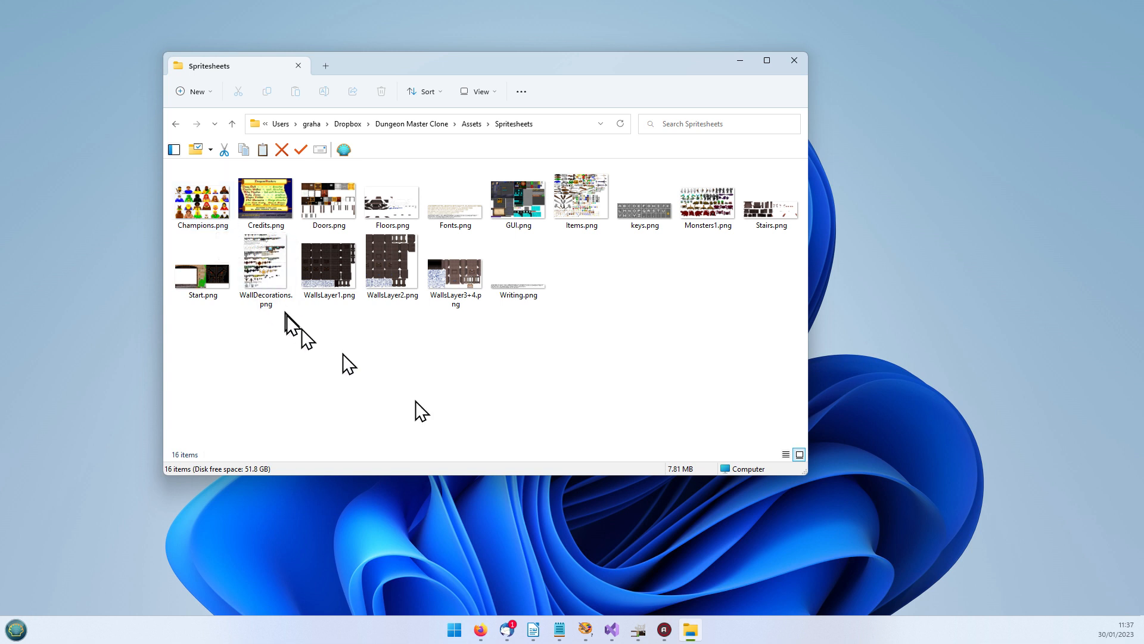
Switch to GIMP and select the #Background, DoorFrame.C5, LeftDoor.L5 and RightDoor.R5 layers of Start.xcf in turn to view their bounds.
left_click(638, 633)
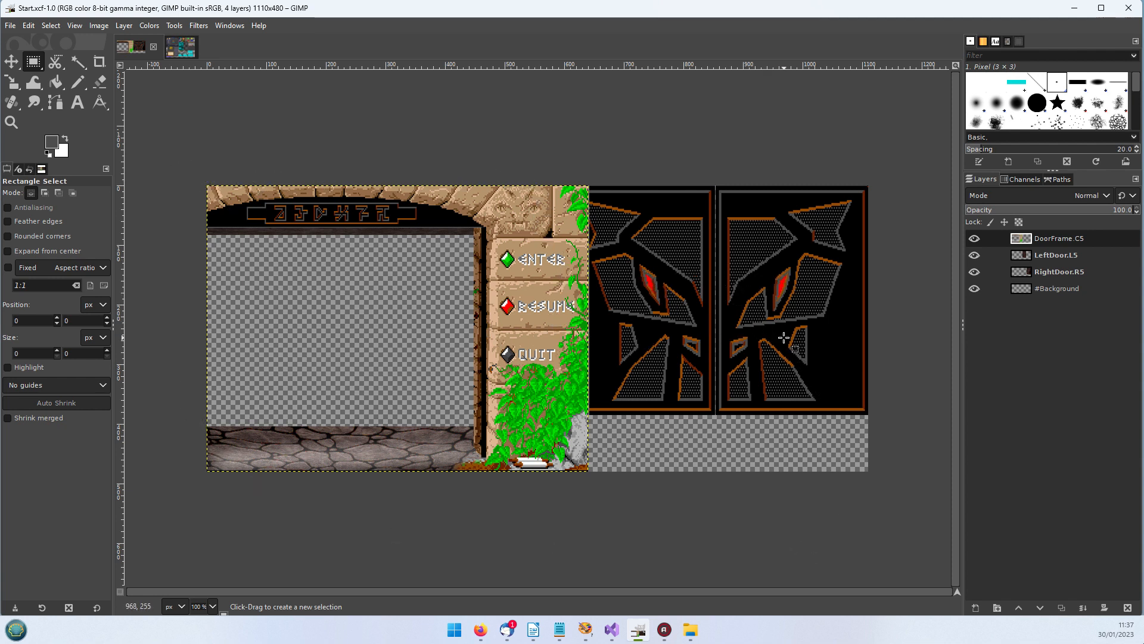
left_click(663, 456)
left_click(1053, 288)
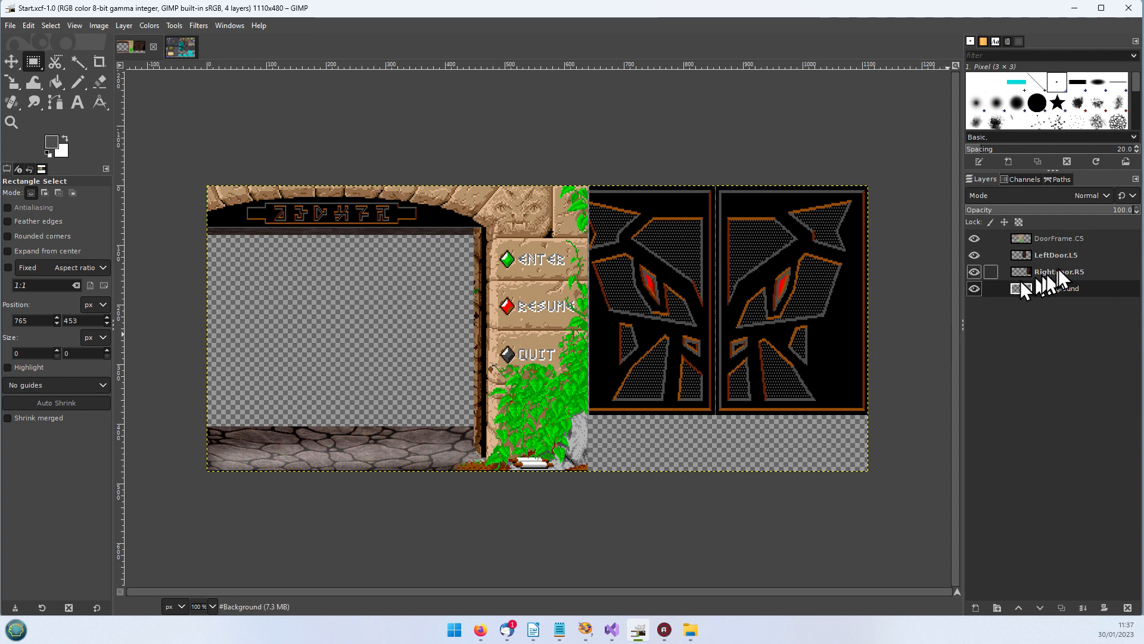
left_click(1062, 237)
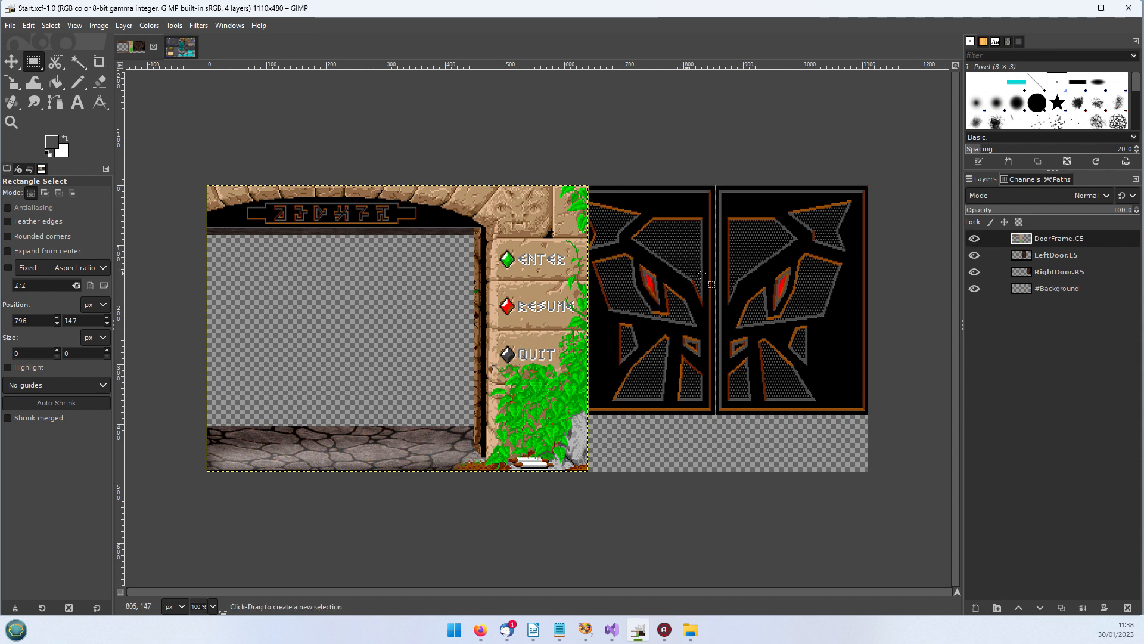
left_click(1064, 254)
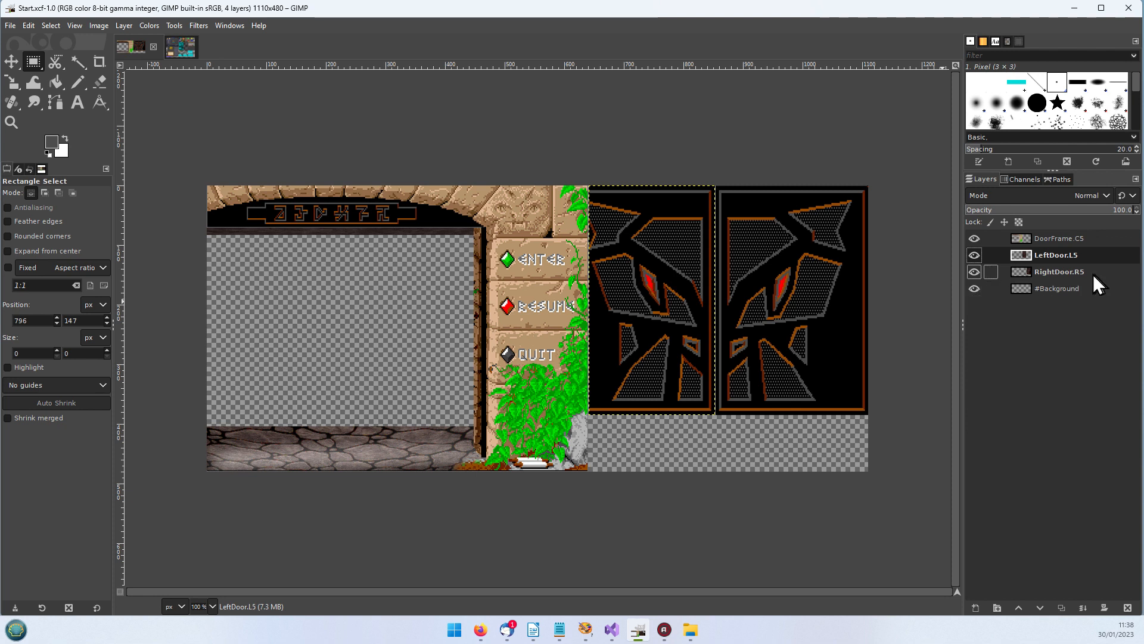
left_click(1050, 271)
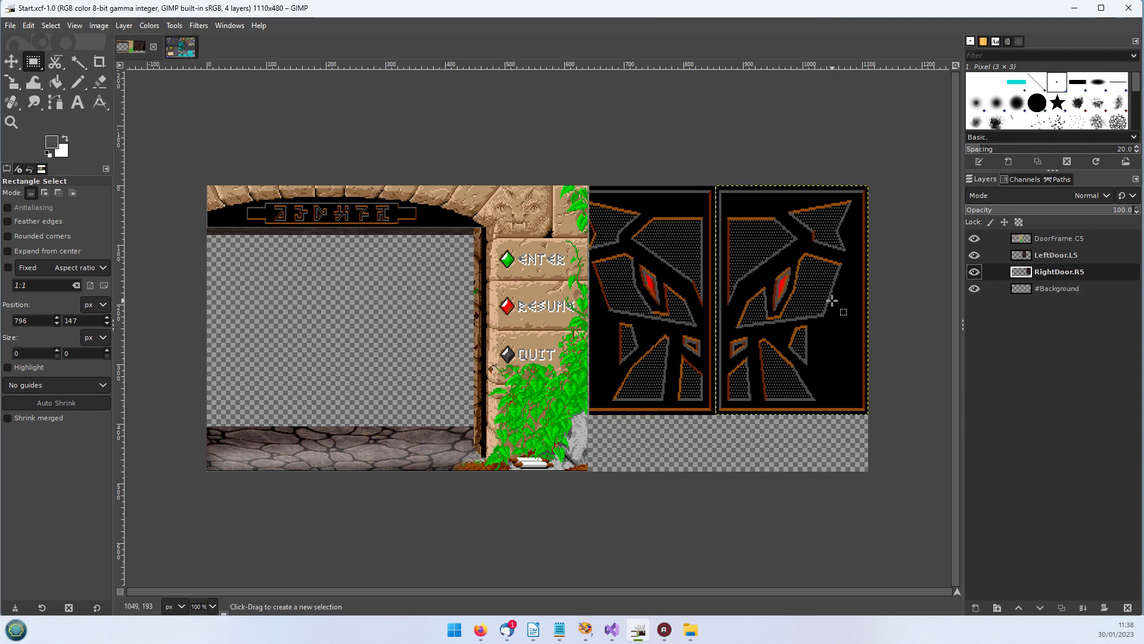
Inspect the DoorFrame.C5 layer's attributes and its layer boundary size, leaving both dialogs without changes.
left_click(1059, 236)
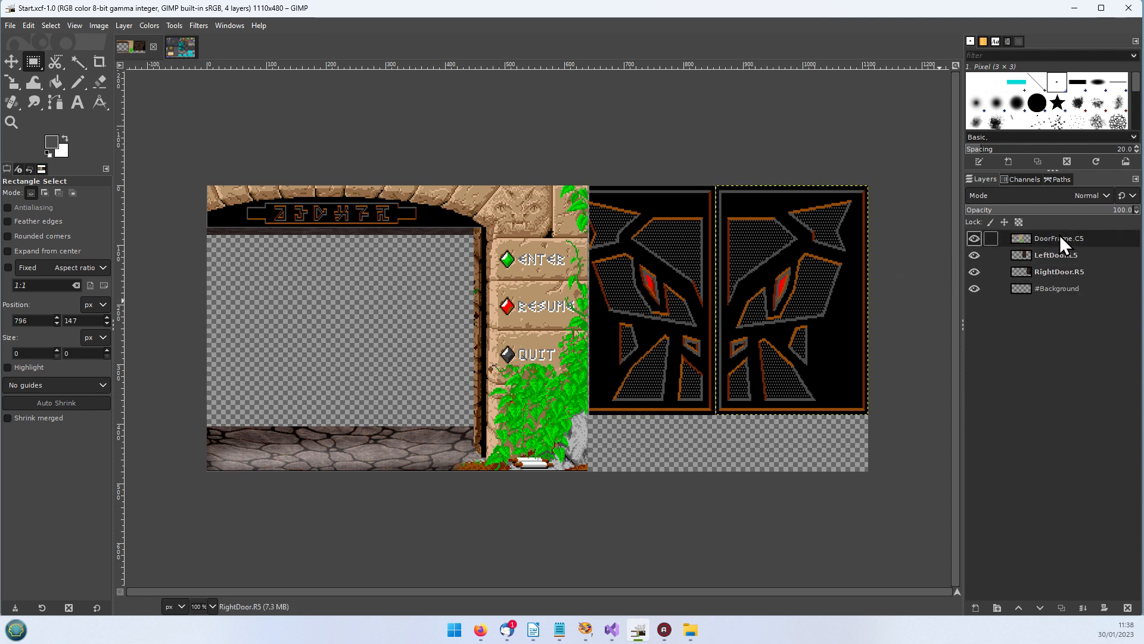
right_click(1059, 234)
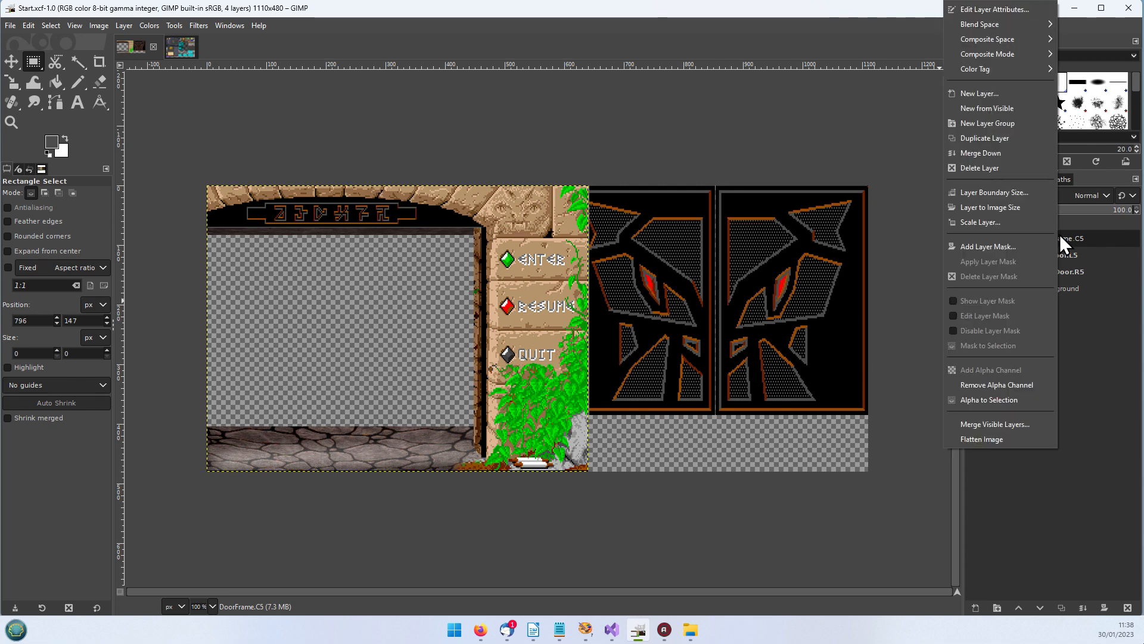
left_click(991, 6)
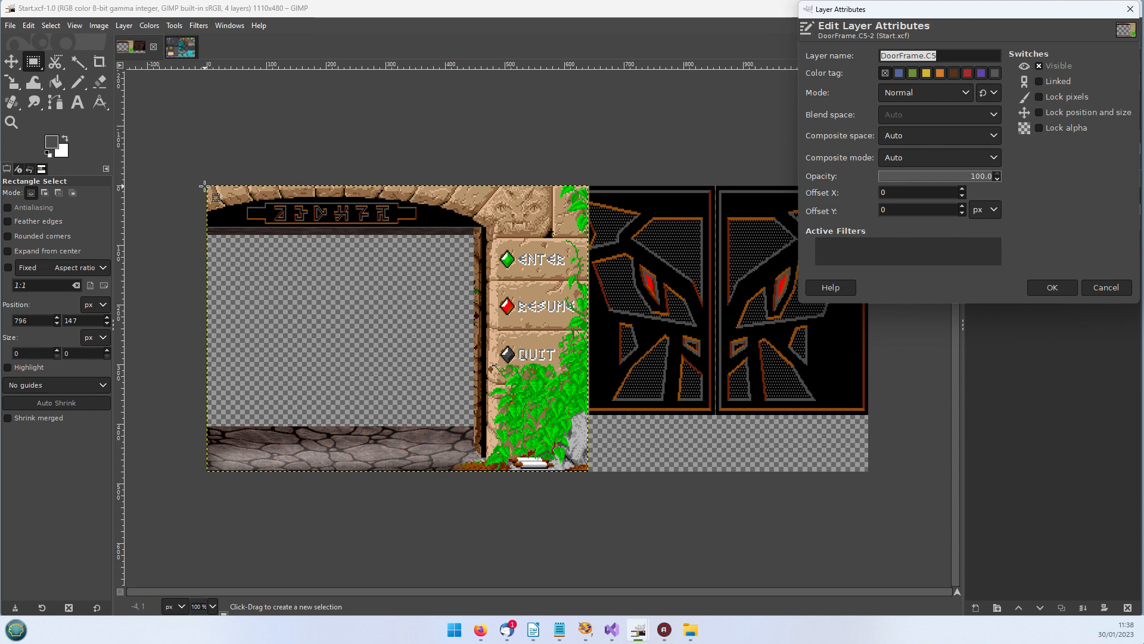
left_click(1102, 288)
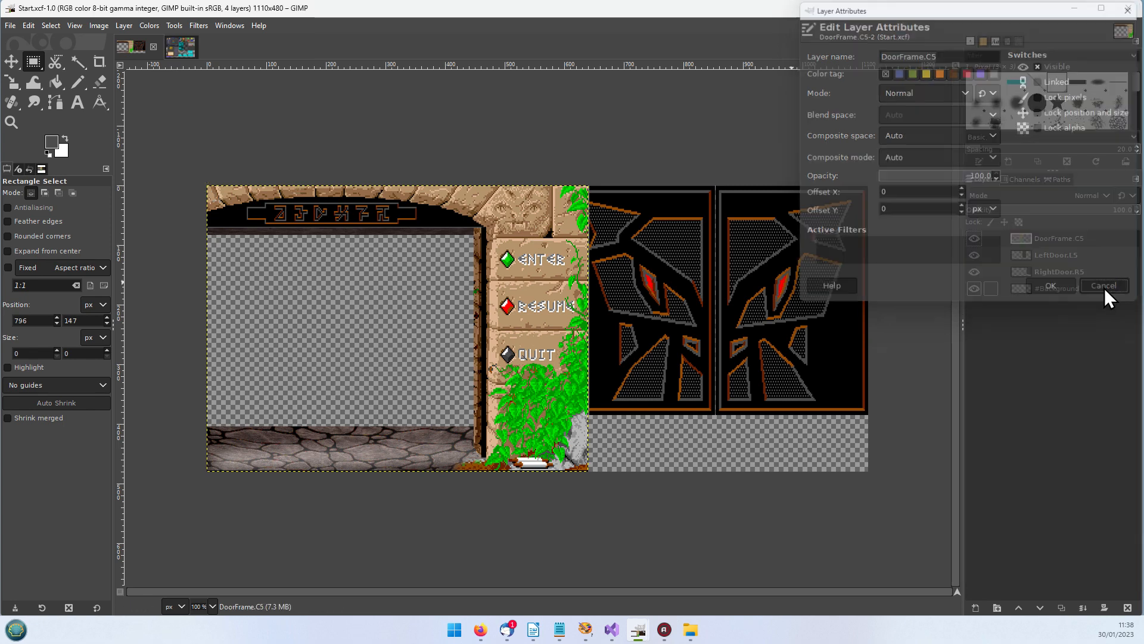
right_click(1049, 239)
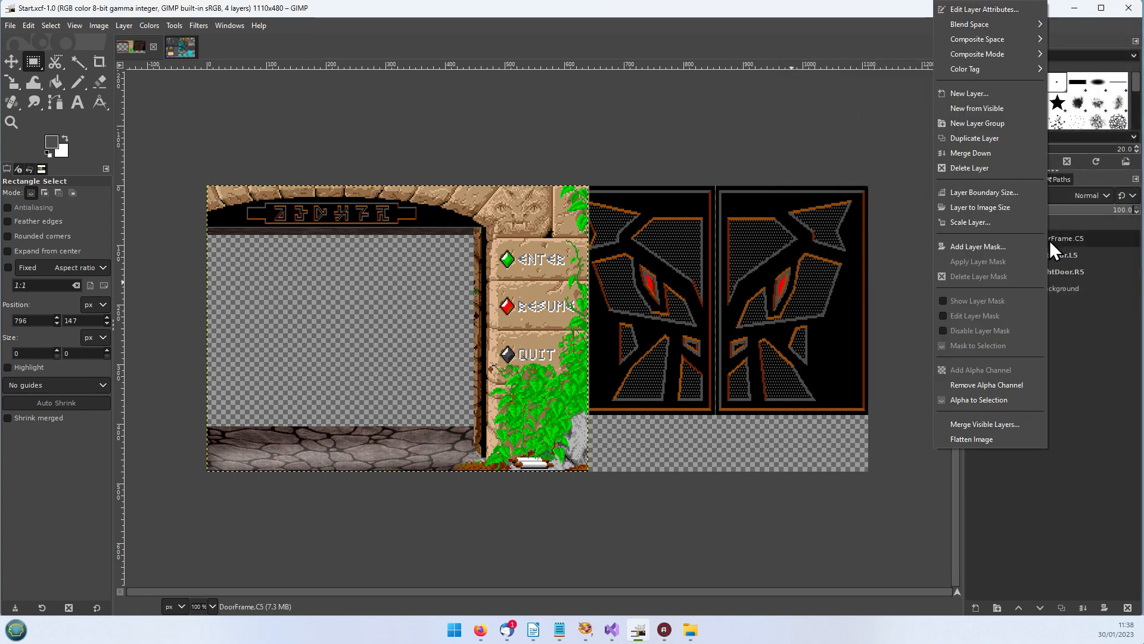
left_click(988, 192)
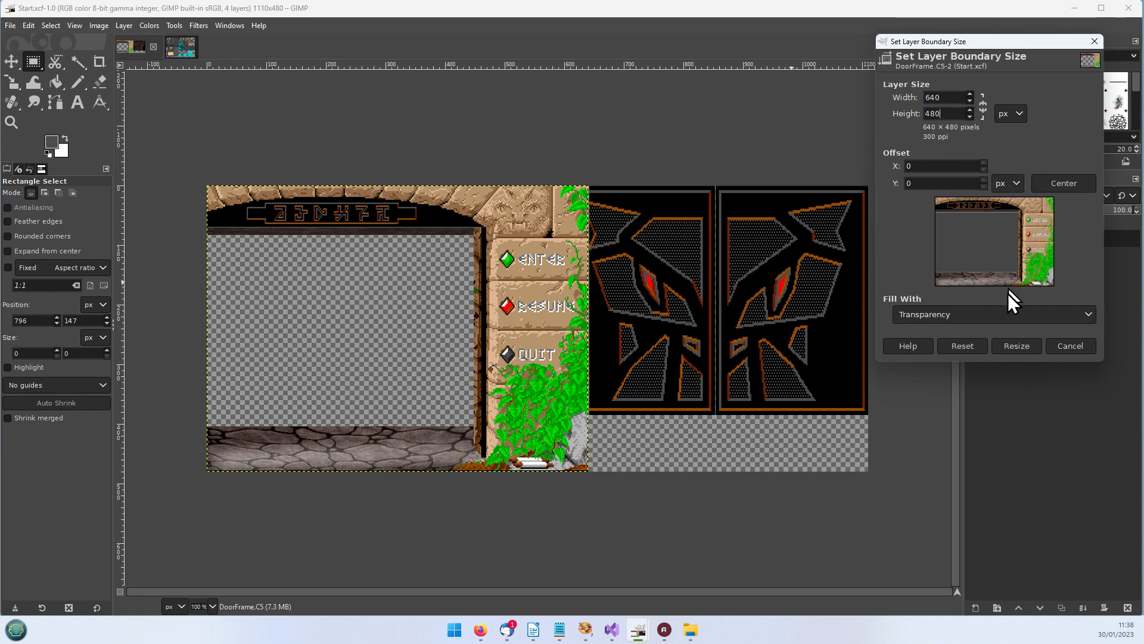
left_click(1078, 344)
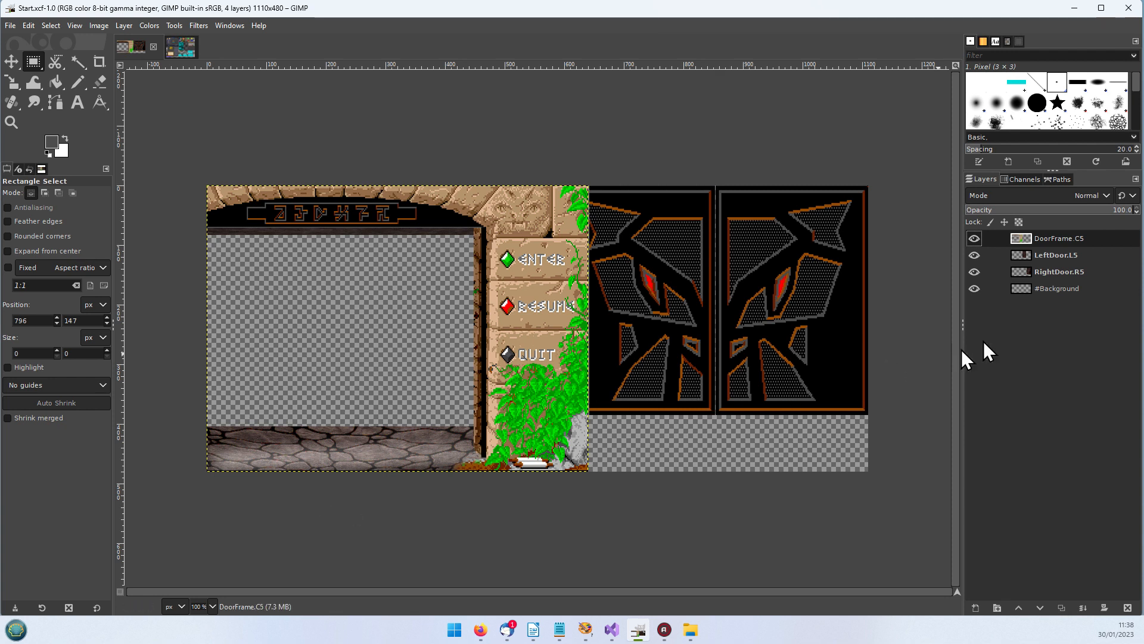
Select the LeftDoor.L5 and RightDoor.R5 layers in turn to compare their names and outlines, and glance through the available image commands.
left_click(1062, 254)
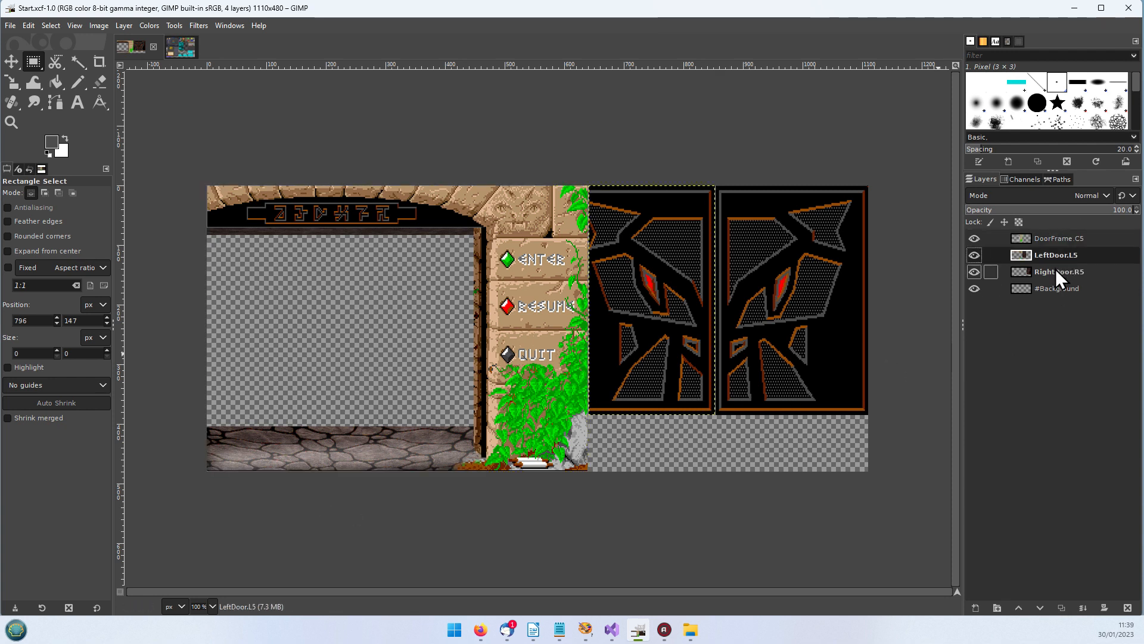
left_click(1056, 271)
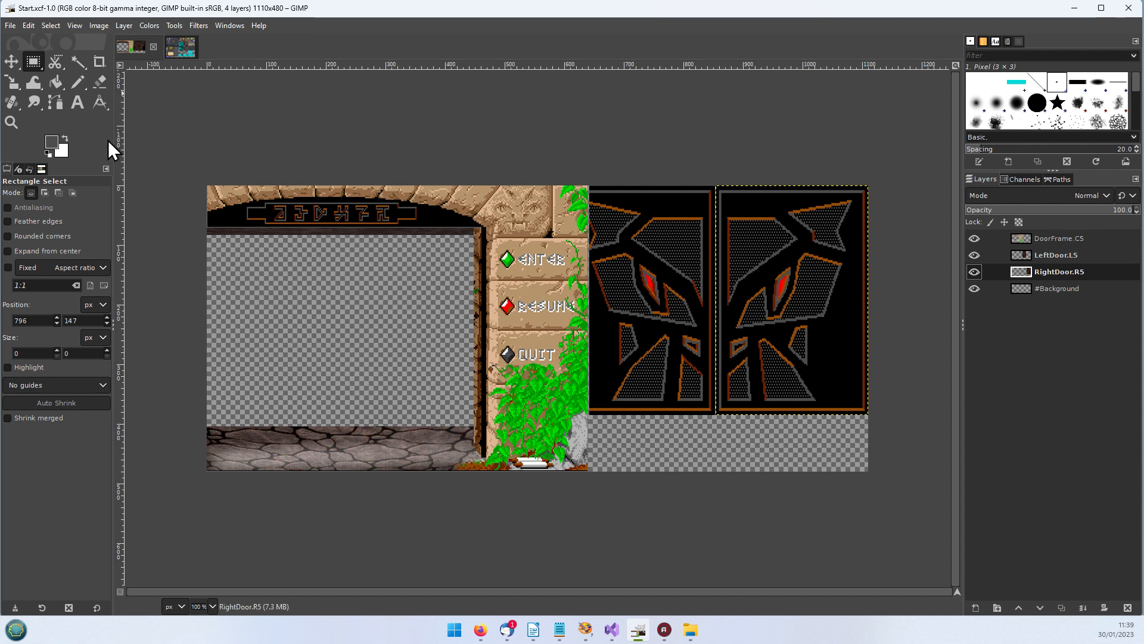
left_click(13, 26)
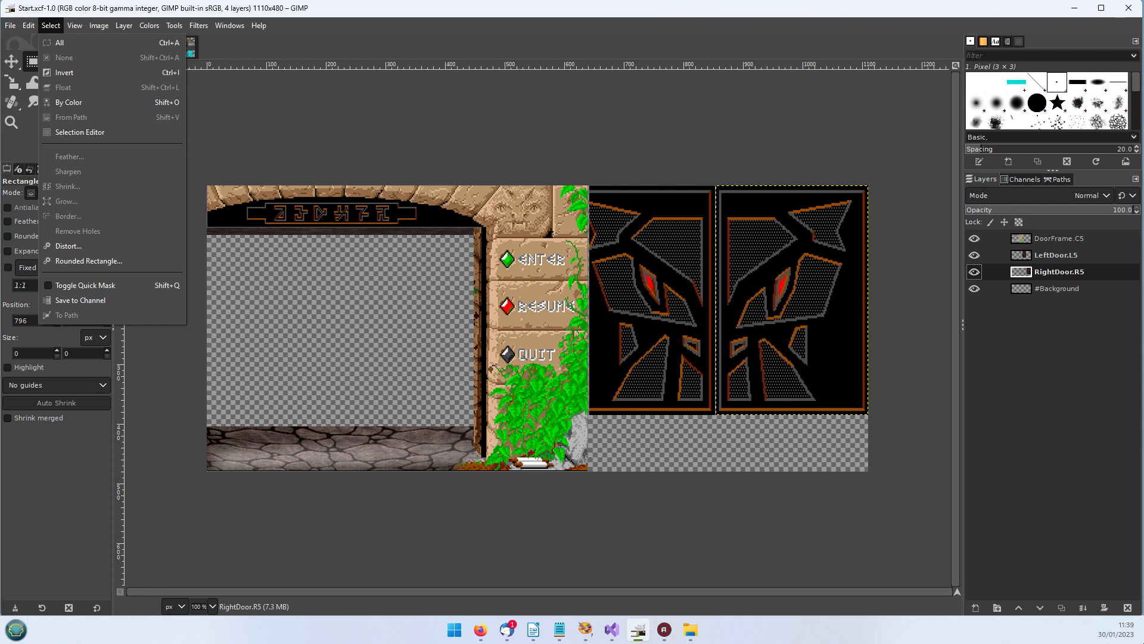
left_click(664, 630)
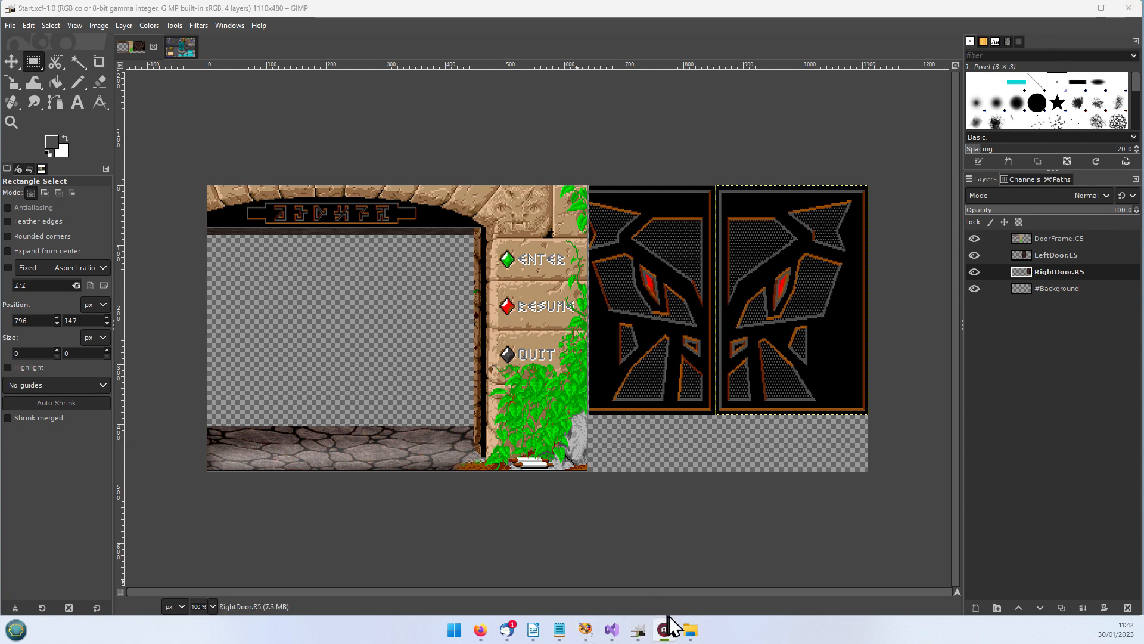
Switch to File Explorer, open the Sounds folder inside Dungeon Master Java, and look through its WAV files.
left_click(690, 631)
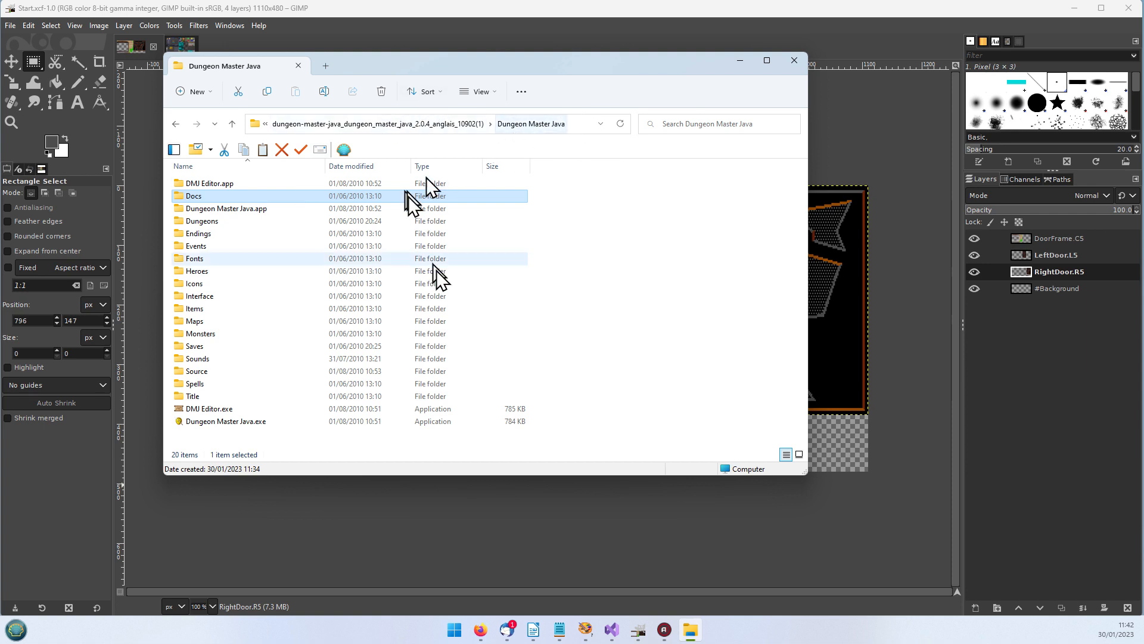
double_click(211, 362)
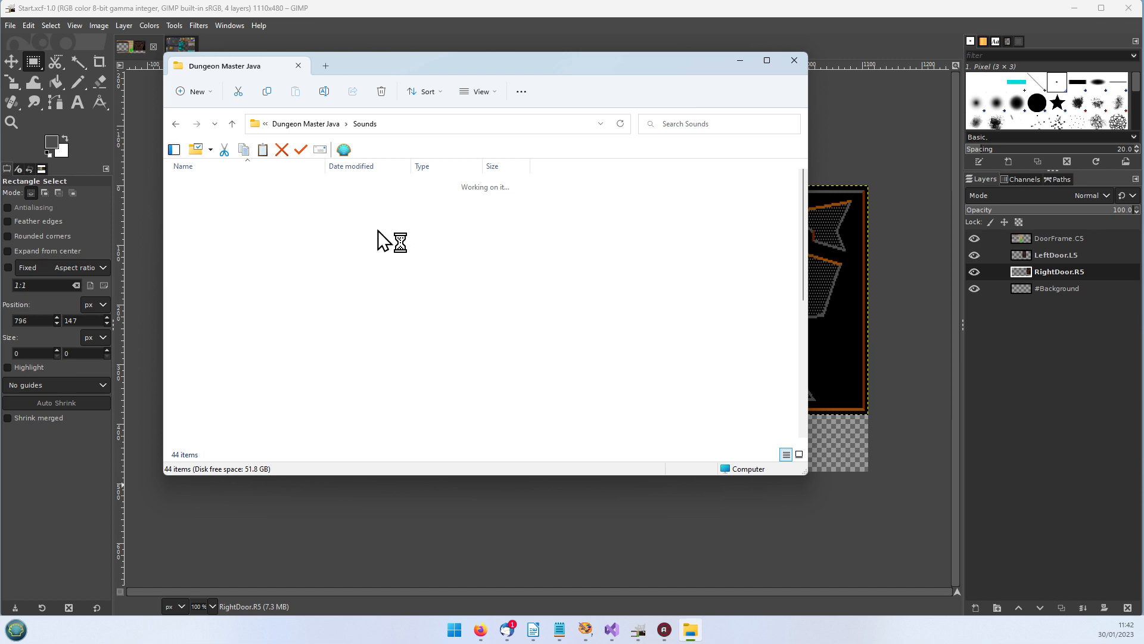
scroll(249, 274, "down", 7)
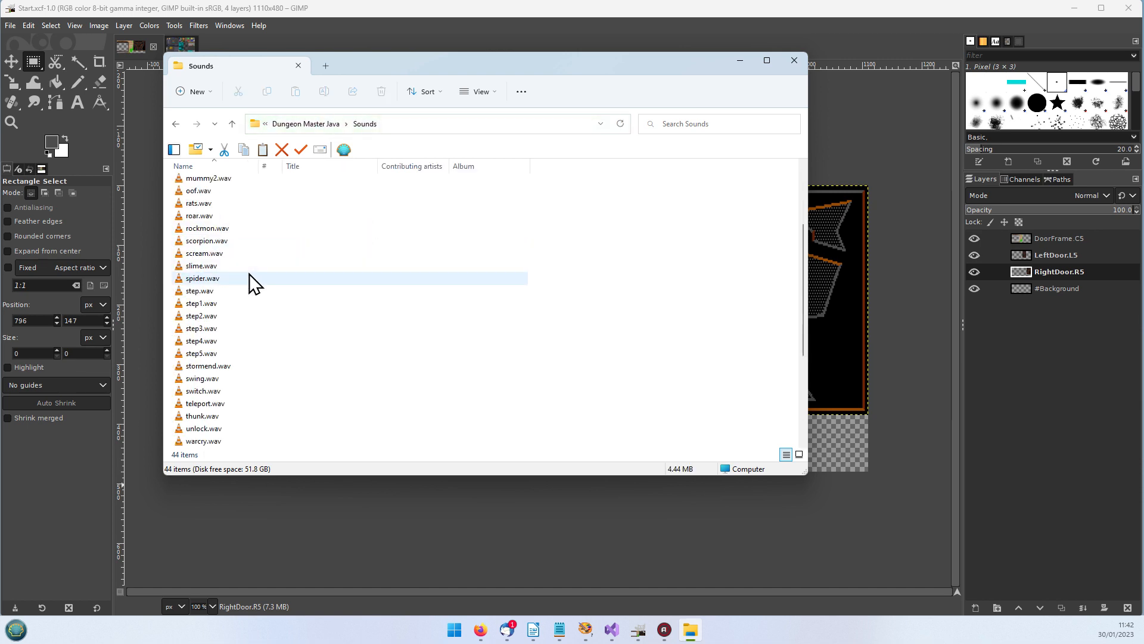
scroll(248, 284, "up", 7)
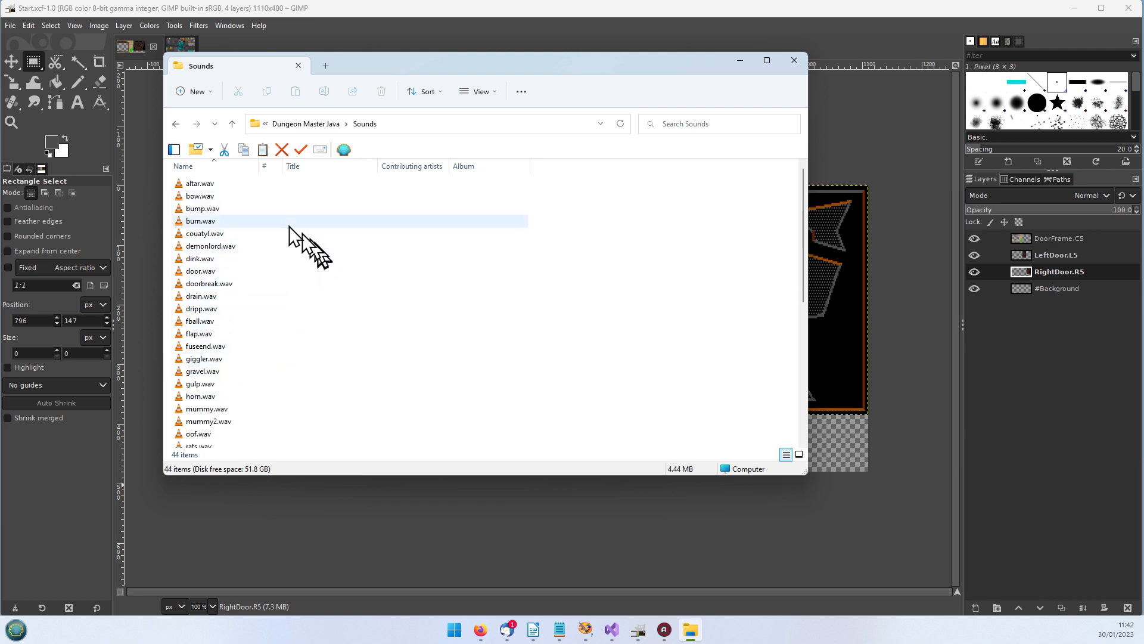
Play the bump.wav sound from the Sounds folder and close the media player.
left_click(205, 208)
double_click(204, 208)
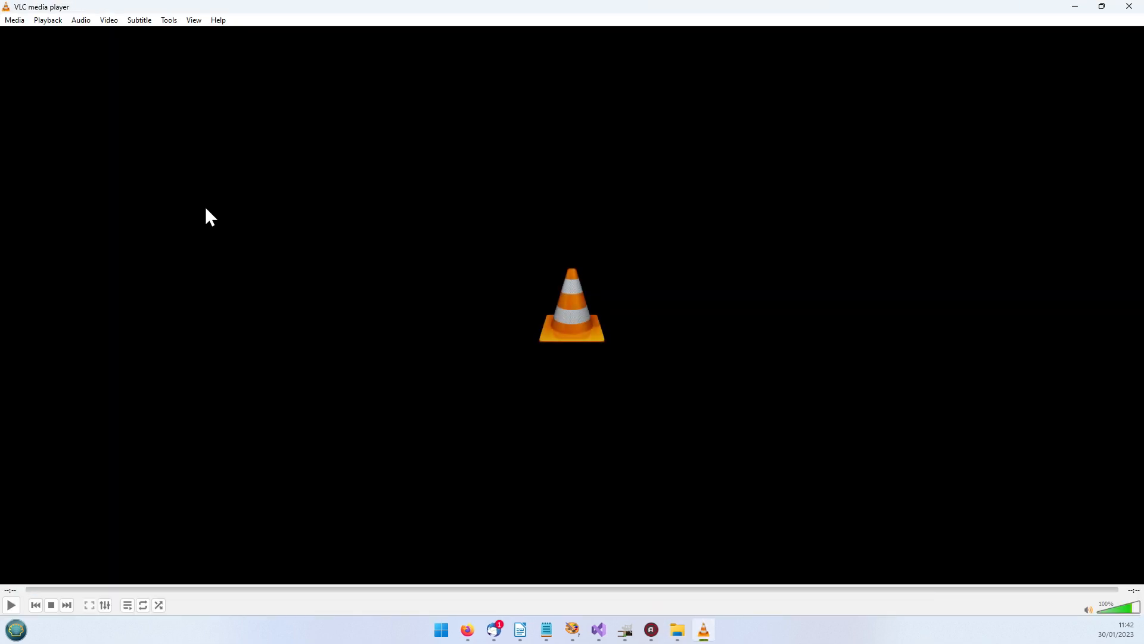
left_click(1128, 7)
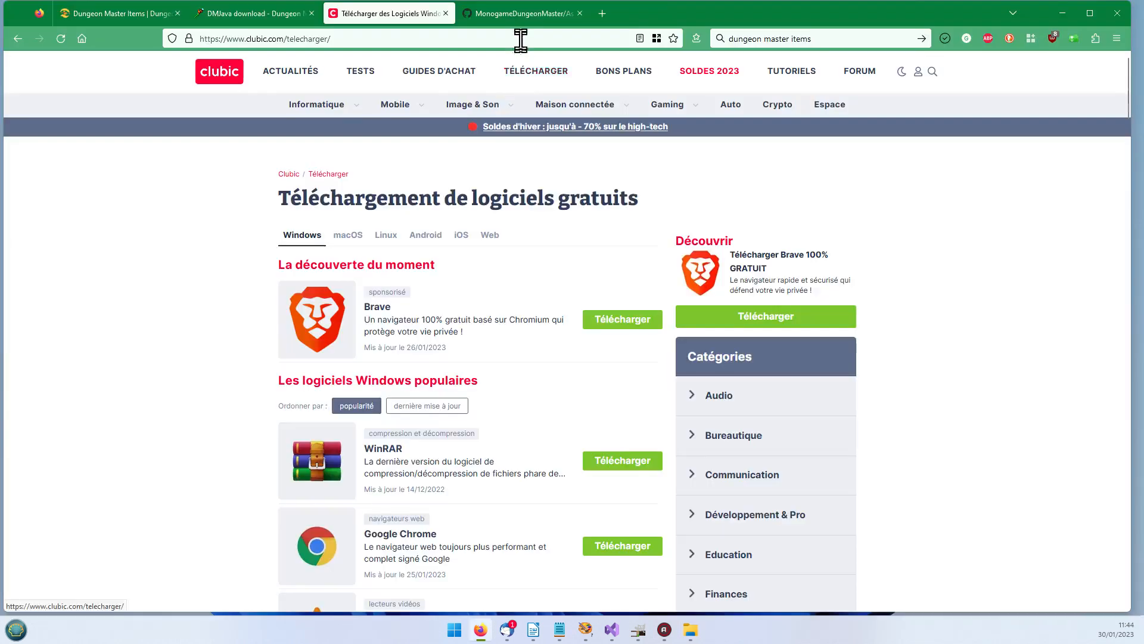
Show the Episode 01 - Gathering Resources page on GitHub with its address, and open the root of the MonogameDungeonMaster repository.
left_click(523, 14)
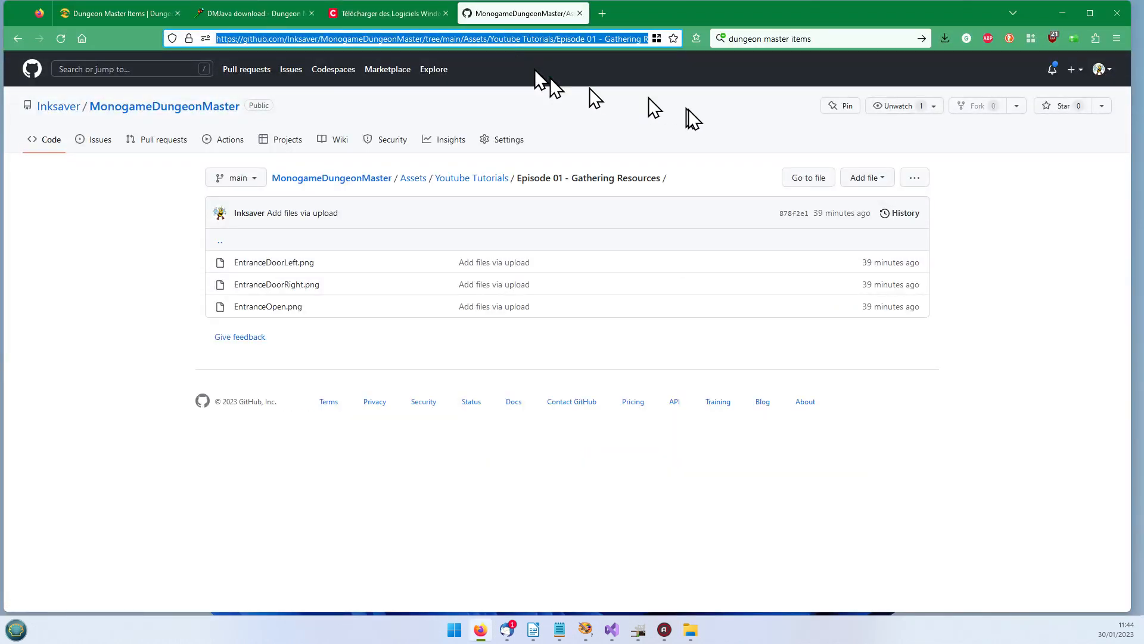
left_click(612, 36)
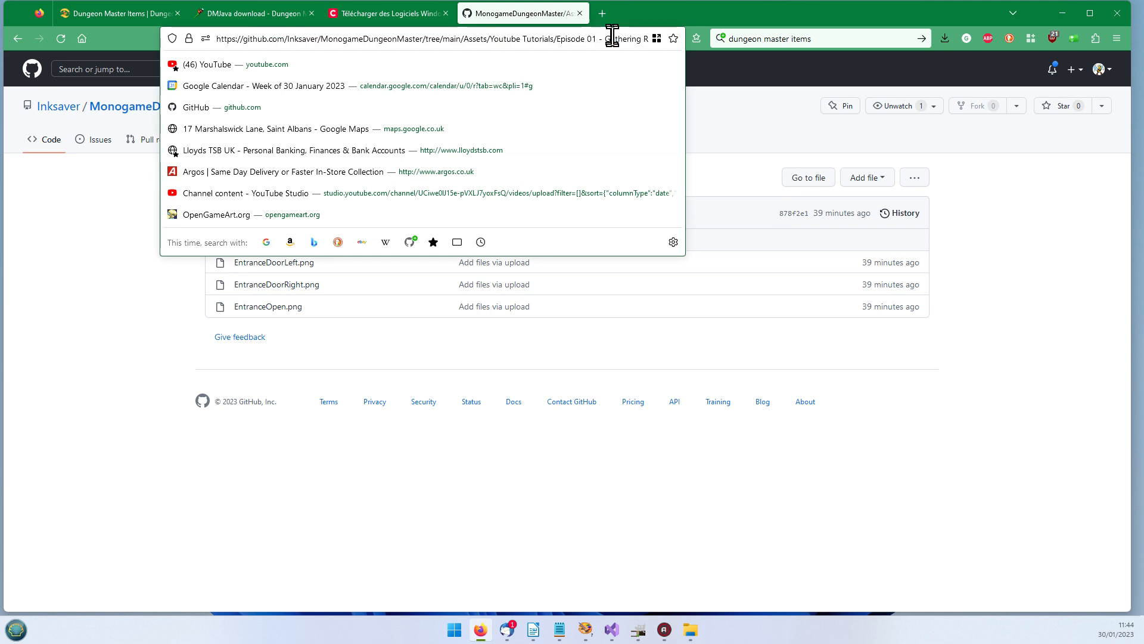
left_click(650, 355)
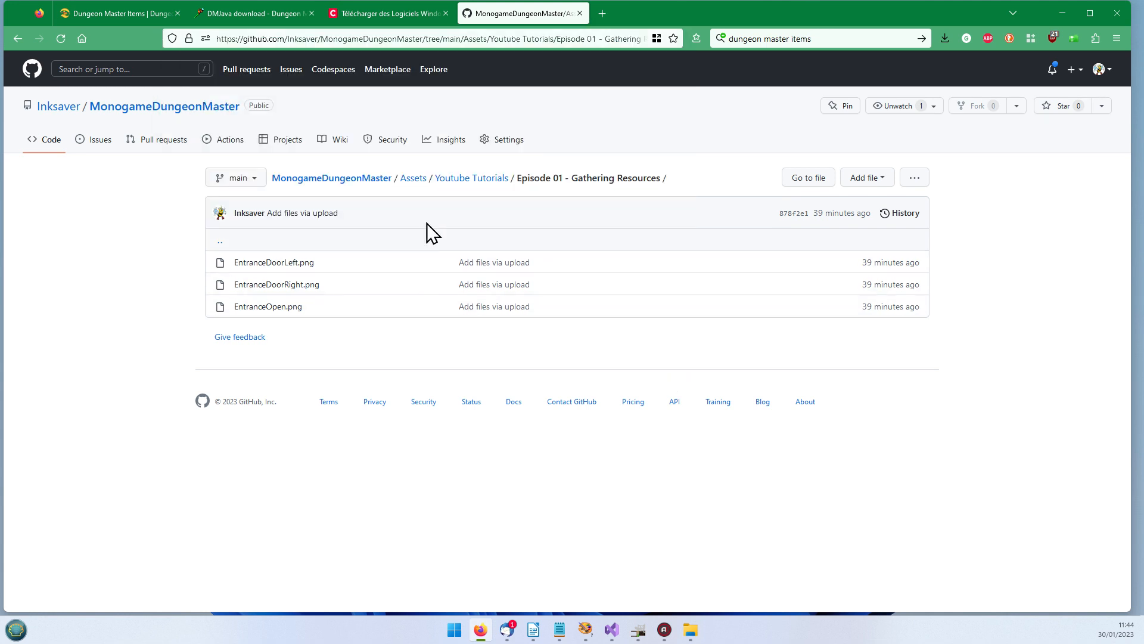
left_click(331, 178)
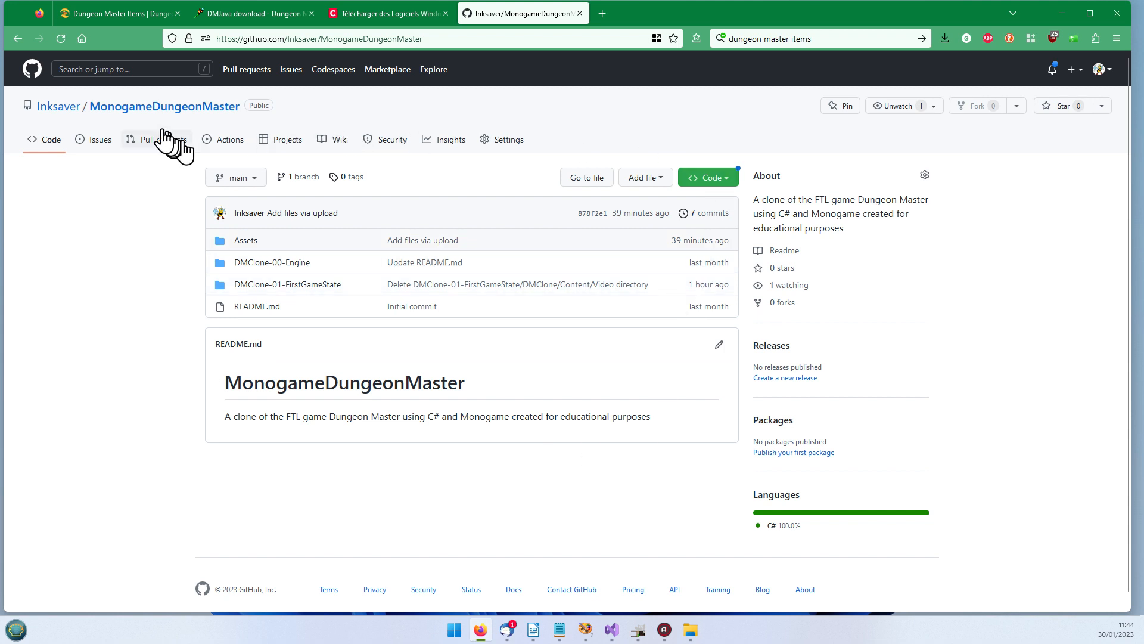
mouse_move(50, 107)
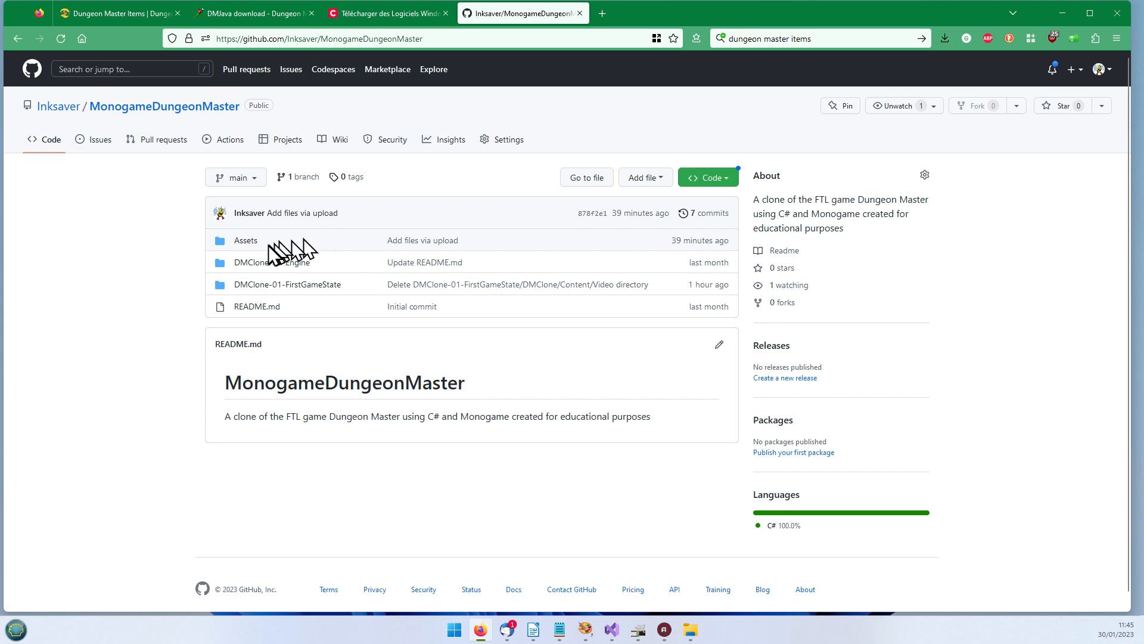
Open the repository's Assets folder and its Youtube Tutorials/Episode 01 - Gathering Resources subfolder, and minimize the browser.
left_click(246, 242)
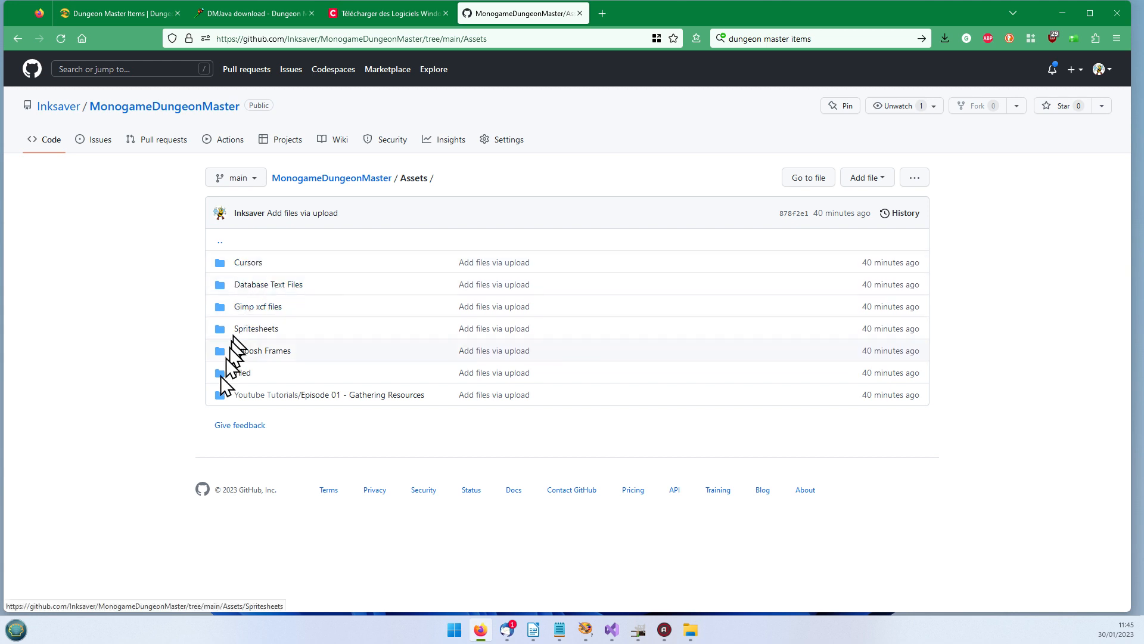
left_click(342, 395)
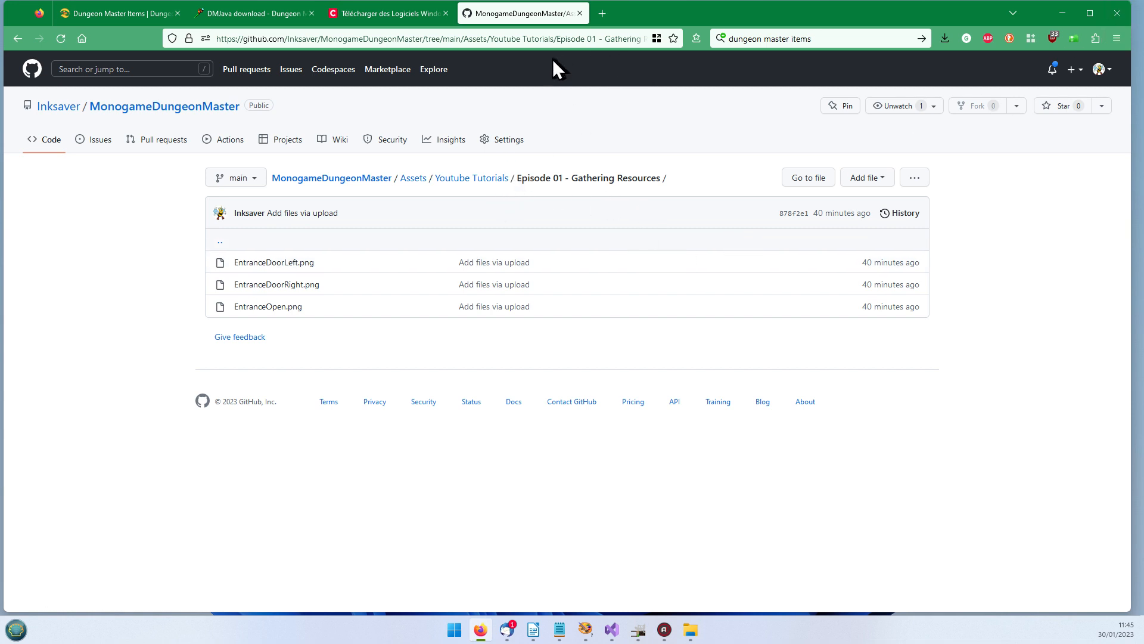
left_click(1065, 13)
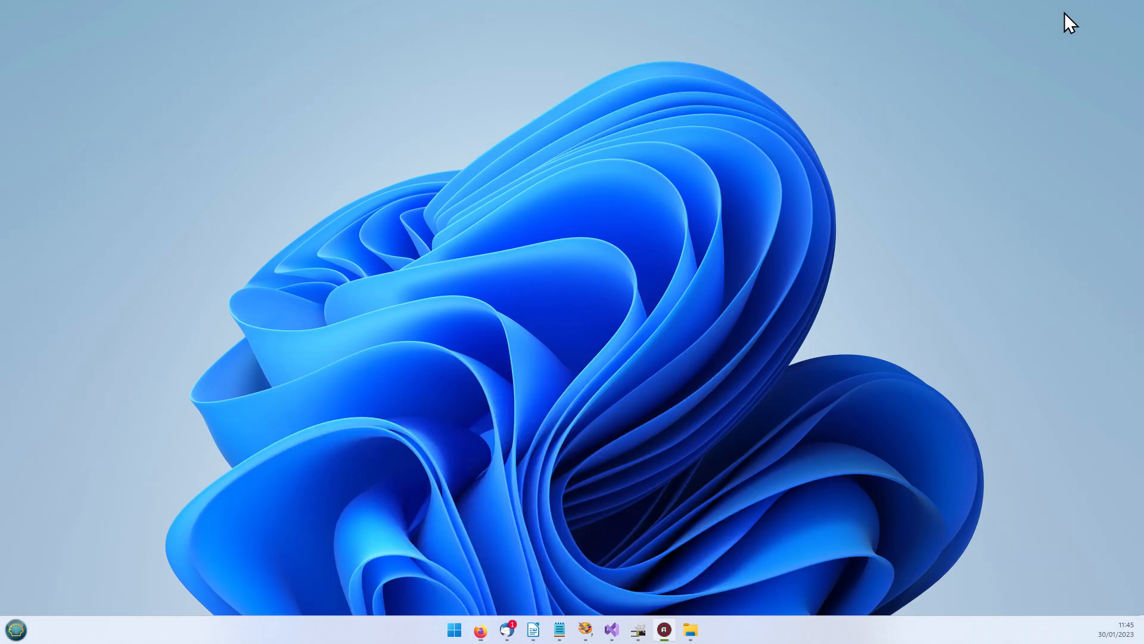
Switch to GIMP, create a new 1110 × 480 px image filled with Transparency, and compare it with the finished Start.xcf.
left_click(639, 632)
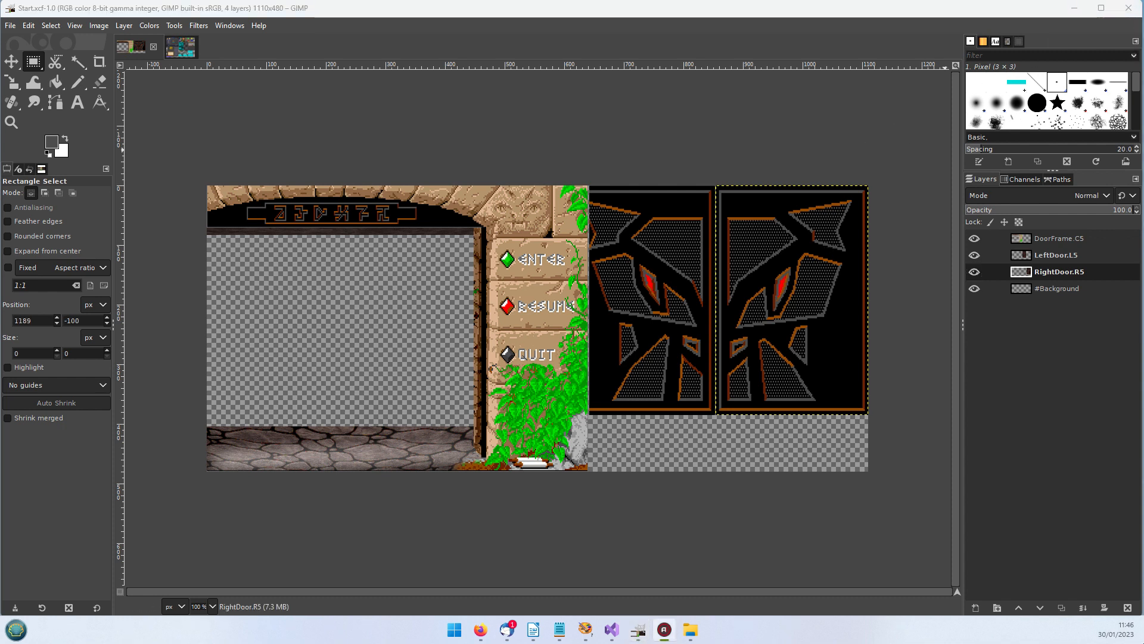
left_click(13, 20)
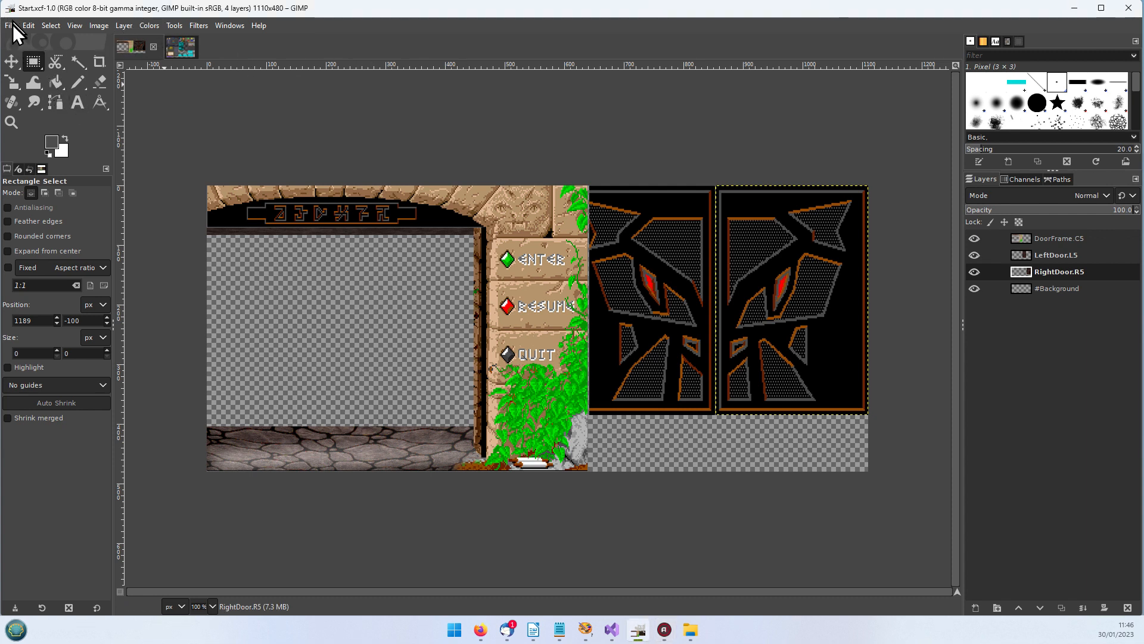
left_click(31, 44)
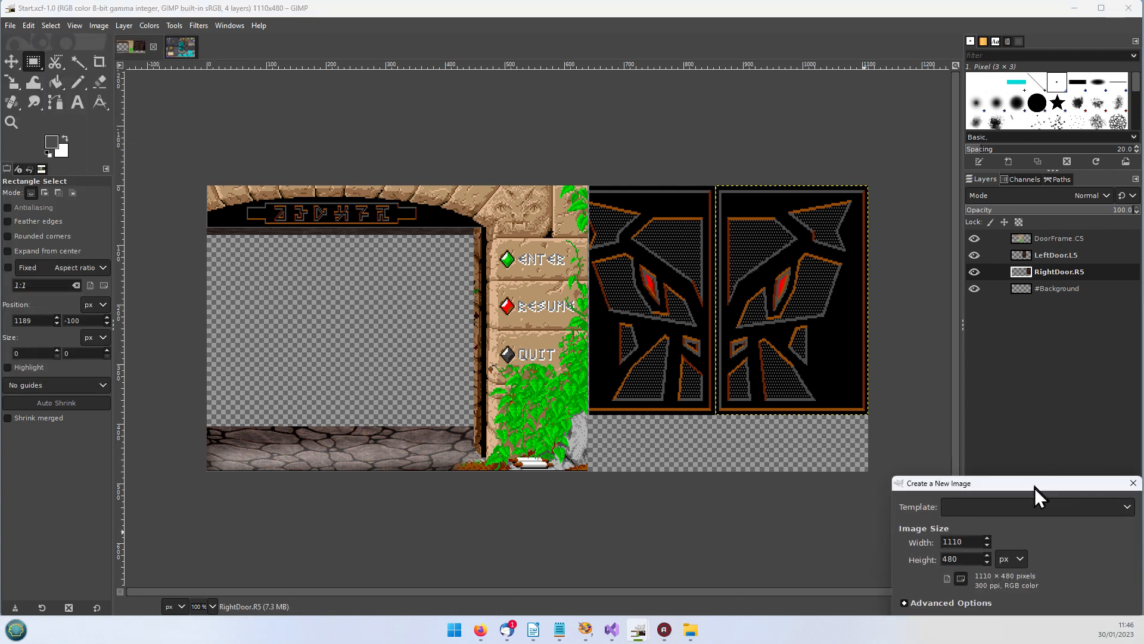
left_click_drag(1035, 485, 470, 97)
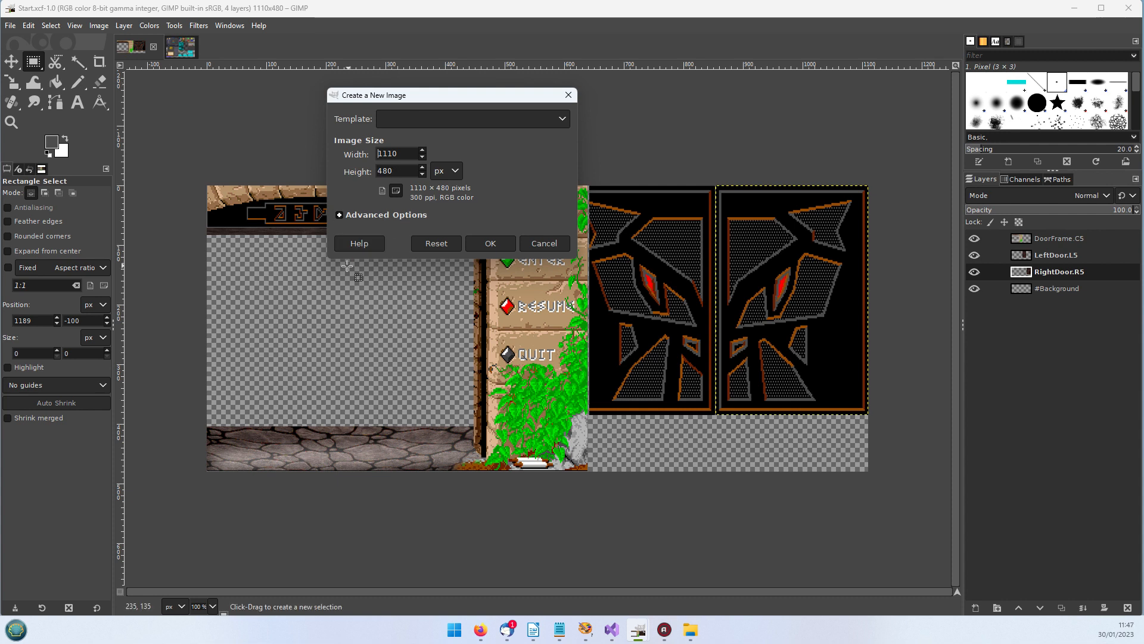
left_click(340, 214)
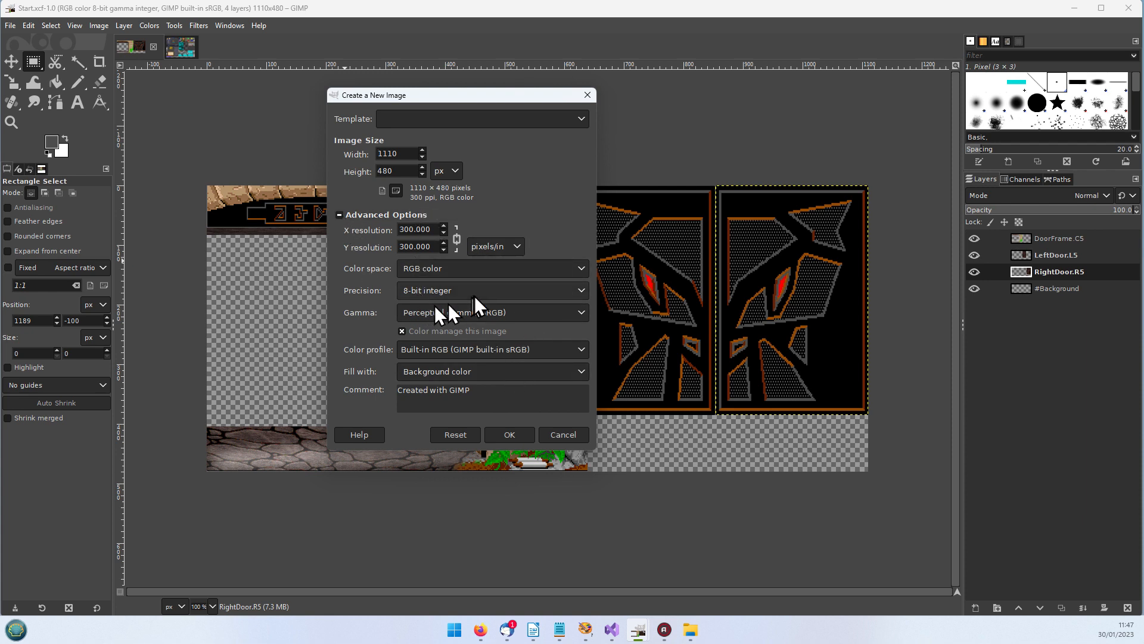
left_click(579, 370)
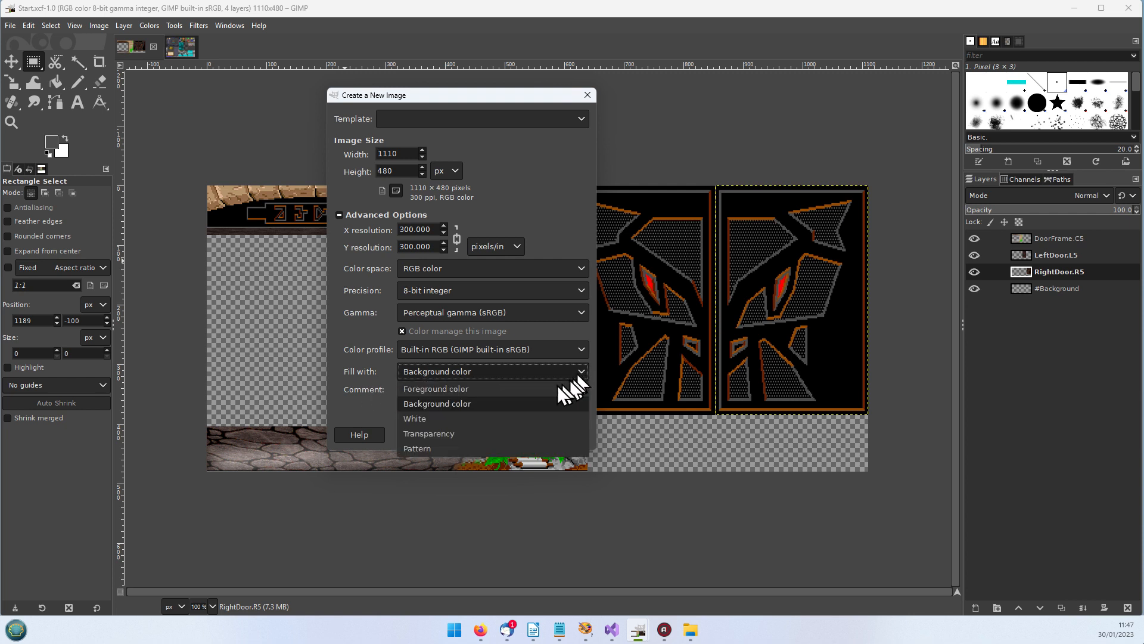
left_click(441, 431)
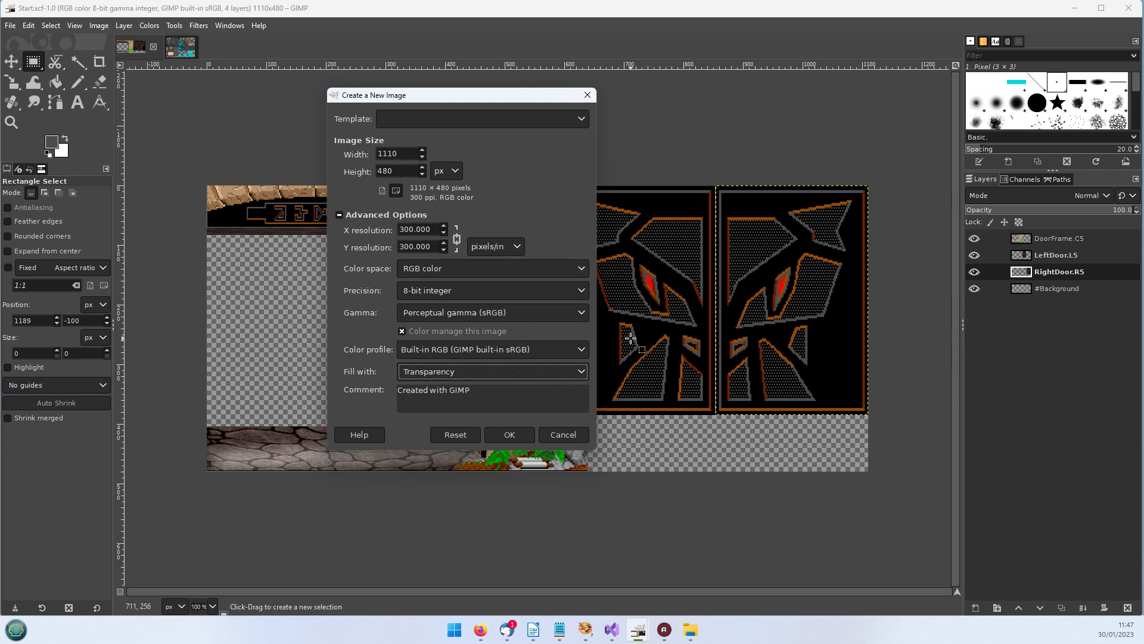
left_click(510, 435)
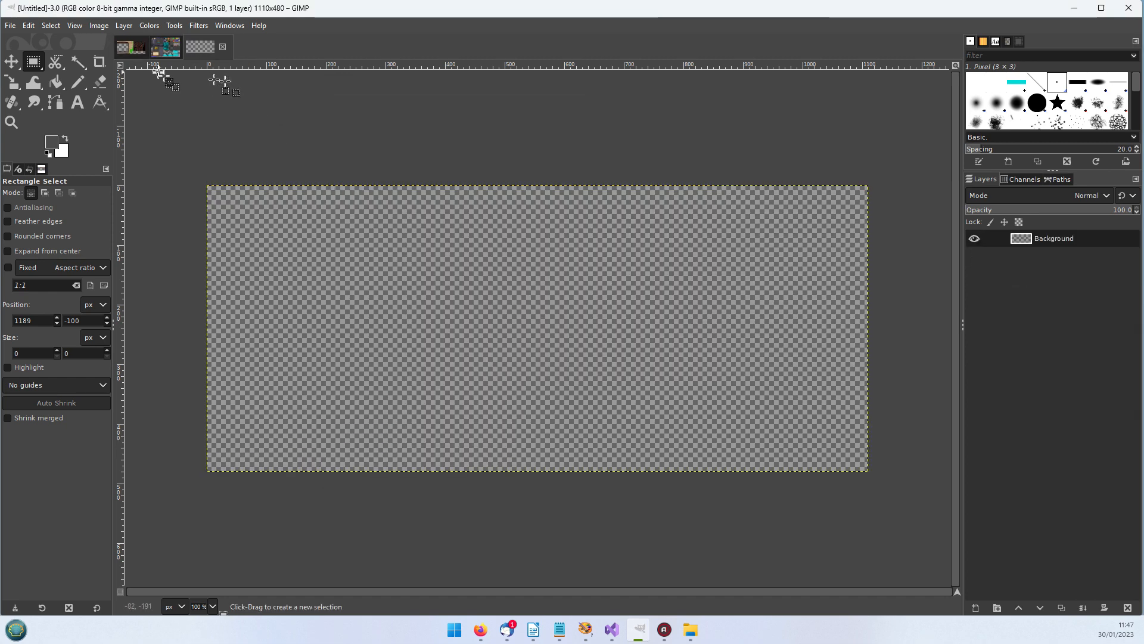
left_click(119, 47)
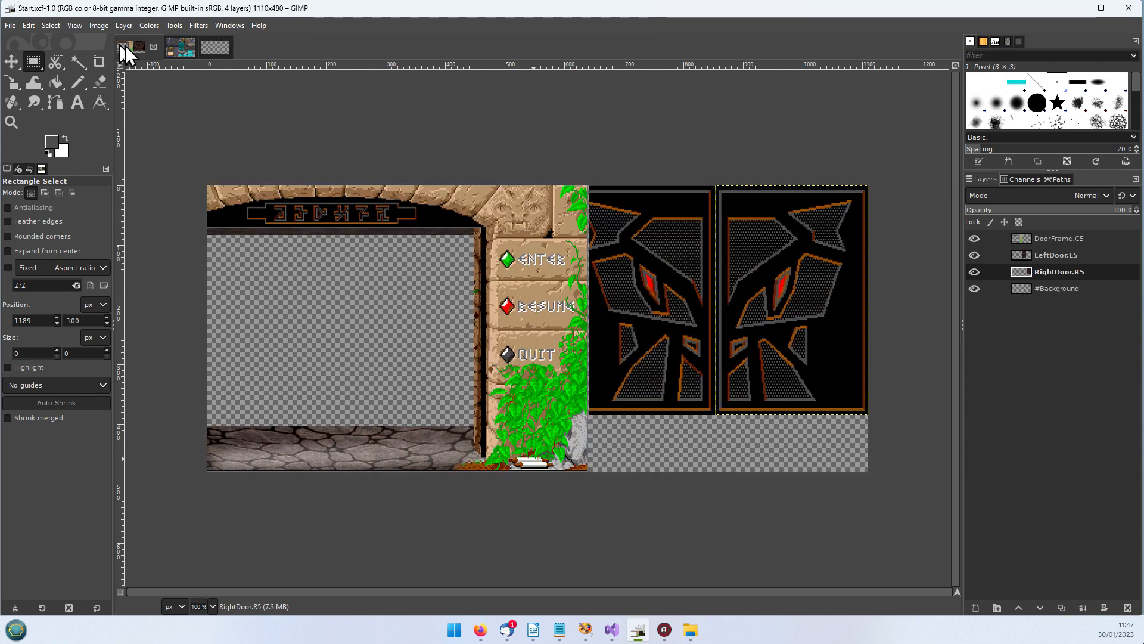
left_click(219, 49)
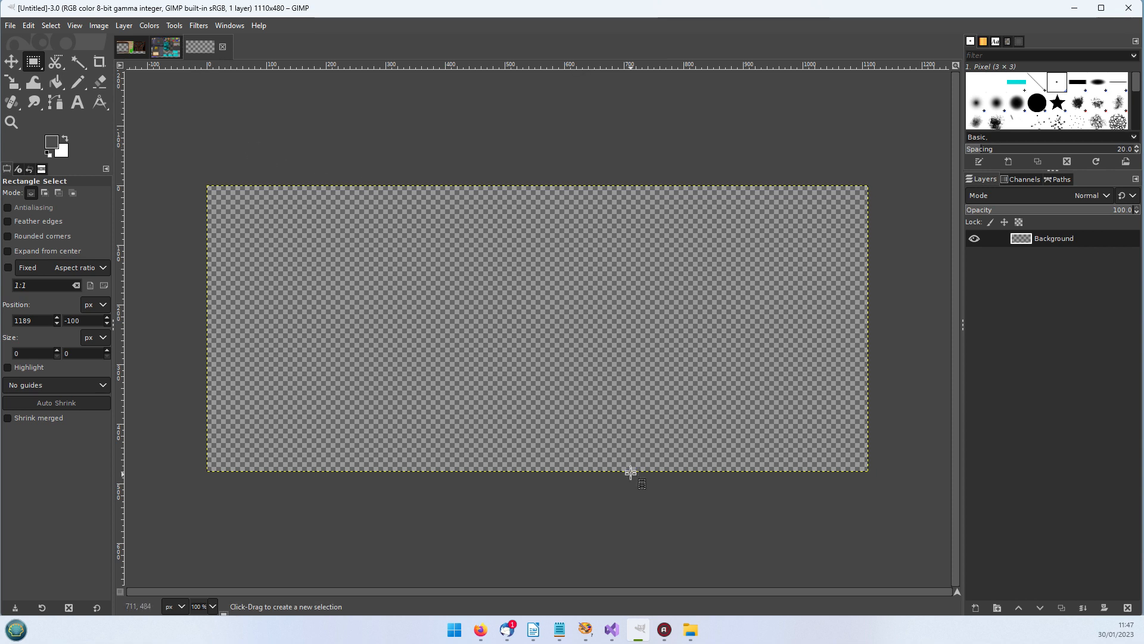
Add EntranceDoorLeft.png, EntranceDoorRight.png and EntranceOpen.png from the Episode 01 - Gathering Resources folder to the new image as layers.
mouse_move(700, 637)
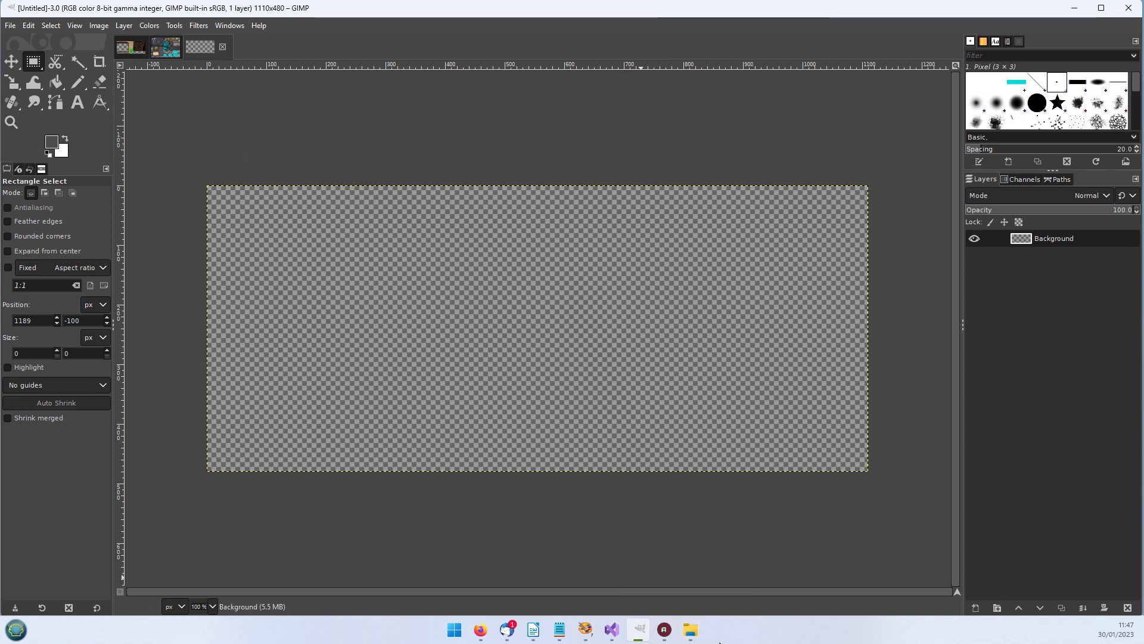
left_click(690, 632)
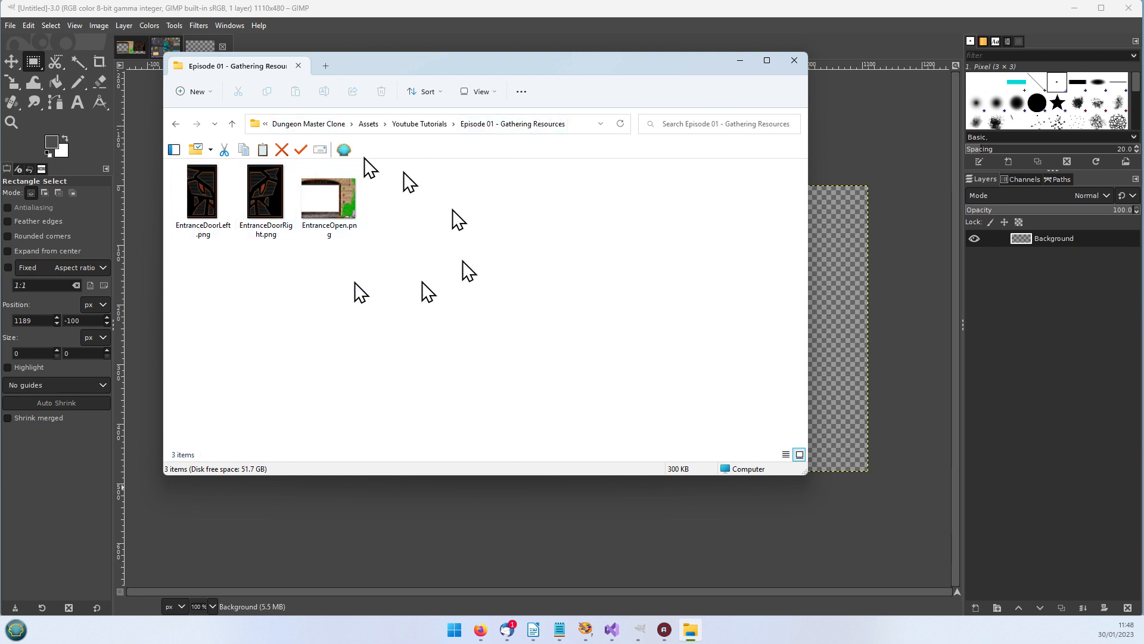
left_click_drag(473, 75, 1091, 33)
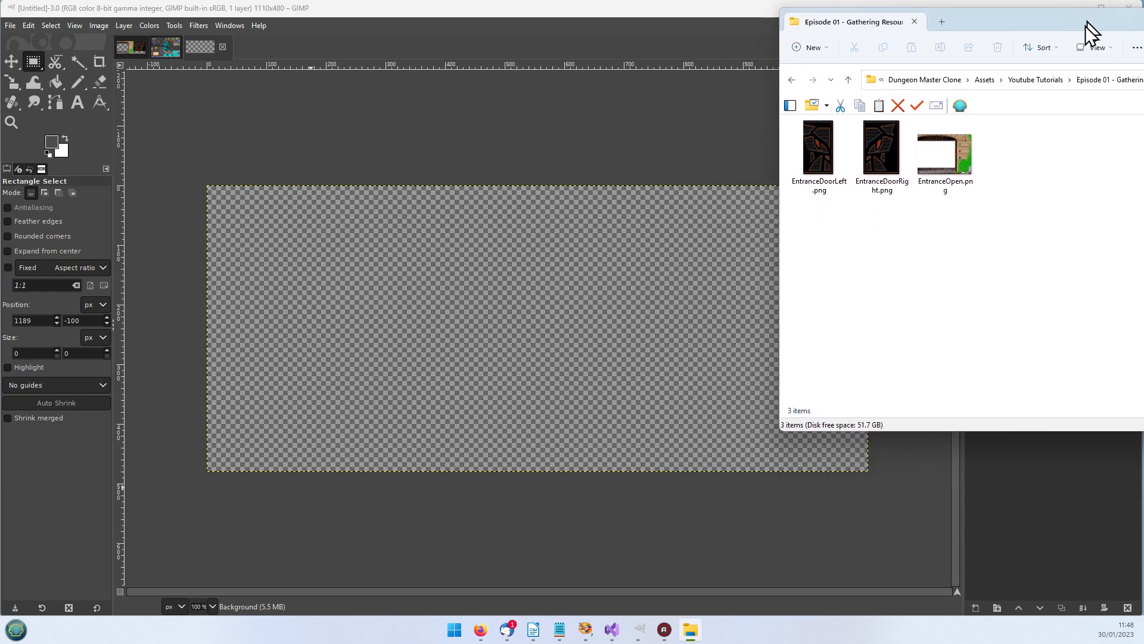
left_click(820, 156)
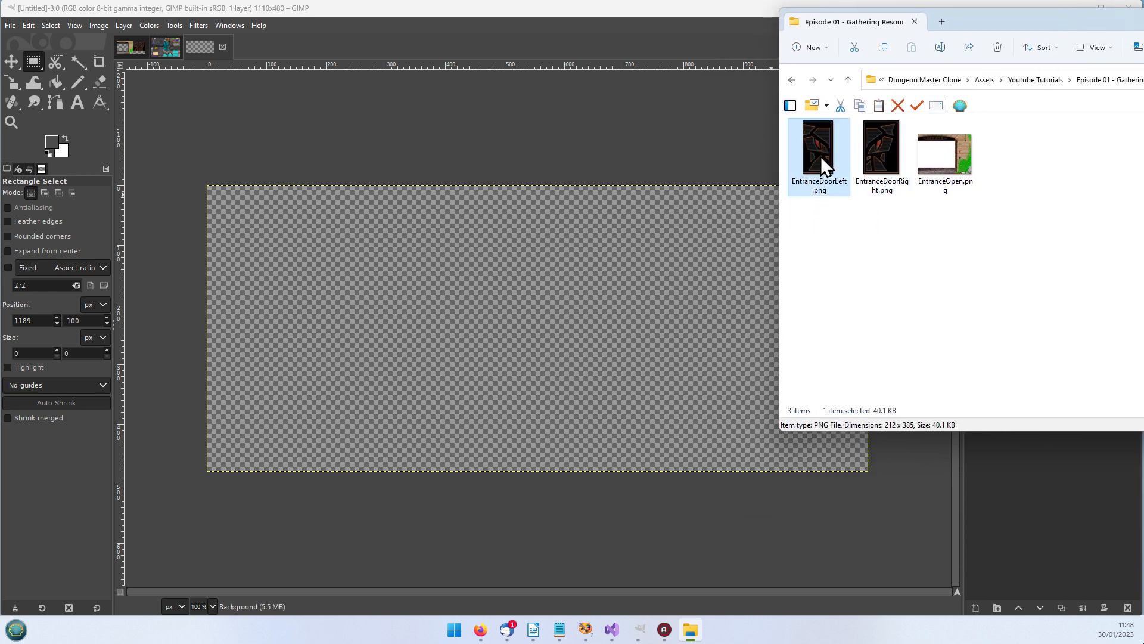
left_click(964, 163, "shift")
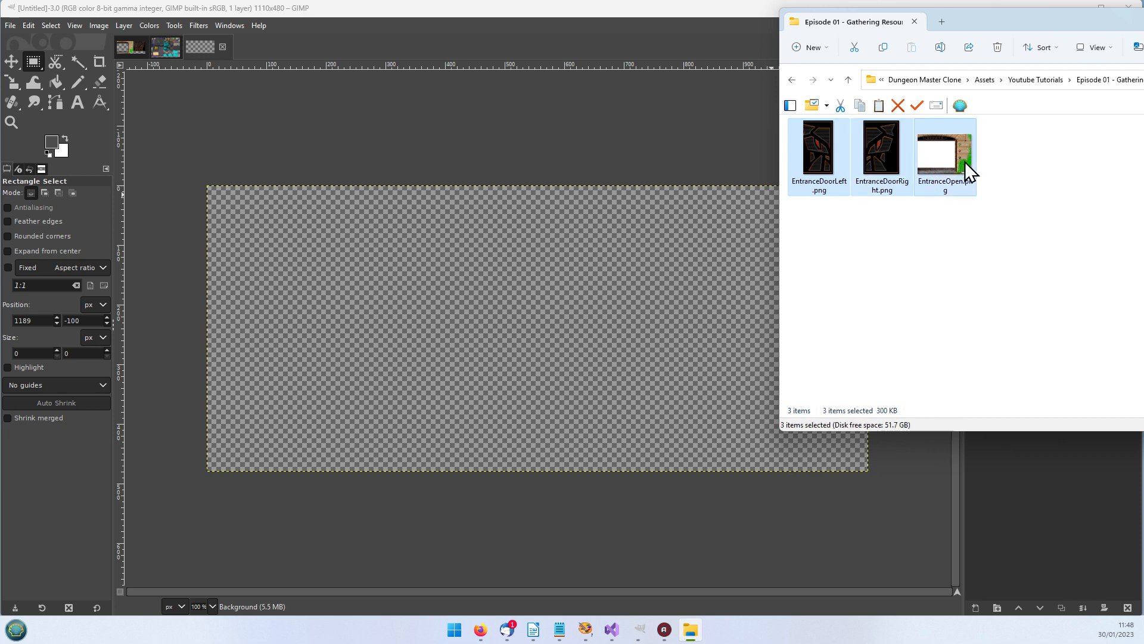
left_click_drag(895, 152, 461, 350)
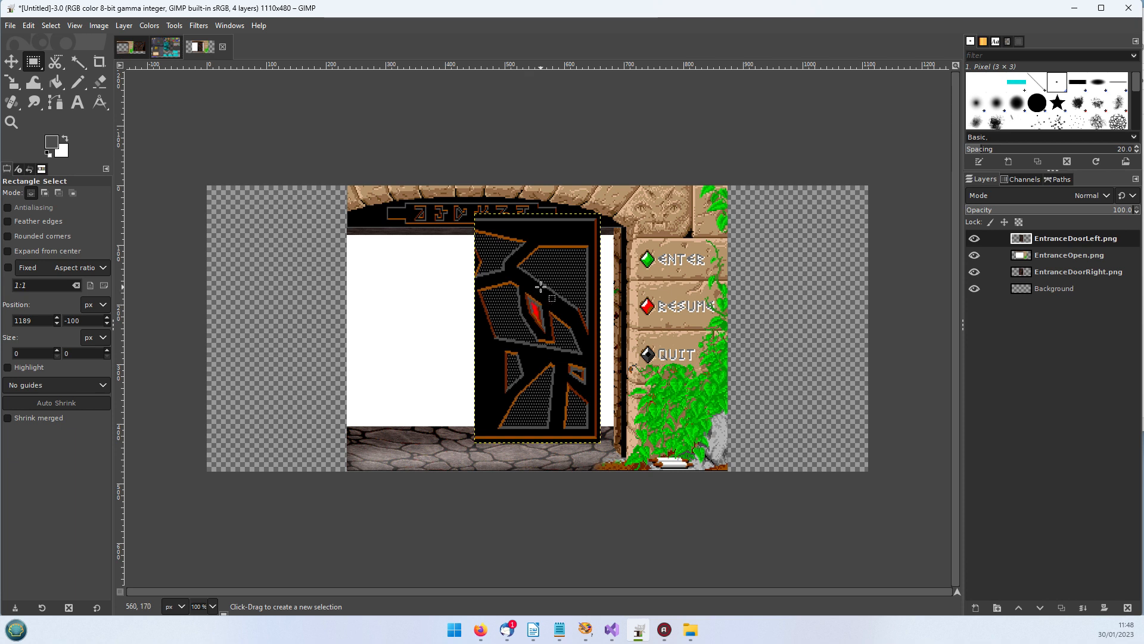
Clear the stray selection, then move the entrance frame to the canvas's left edge and both doors into the free space beside it.
left_click_drag(539, 299, 670, 302)
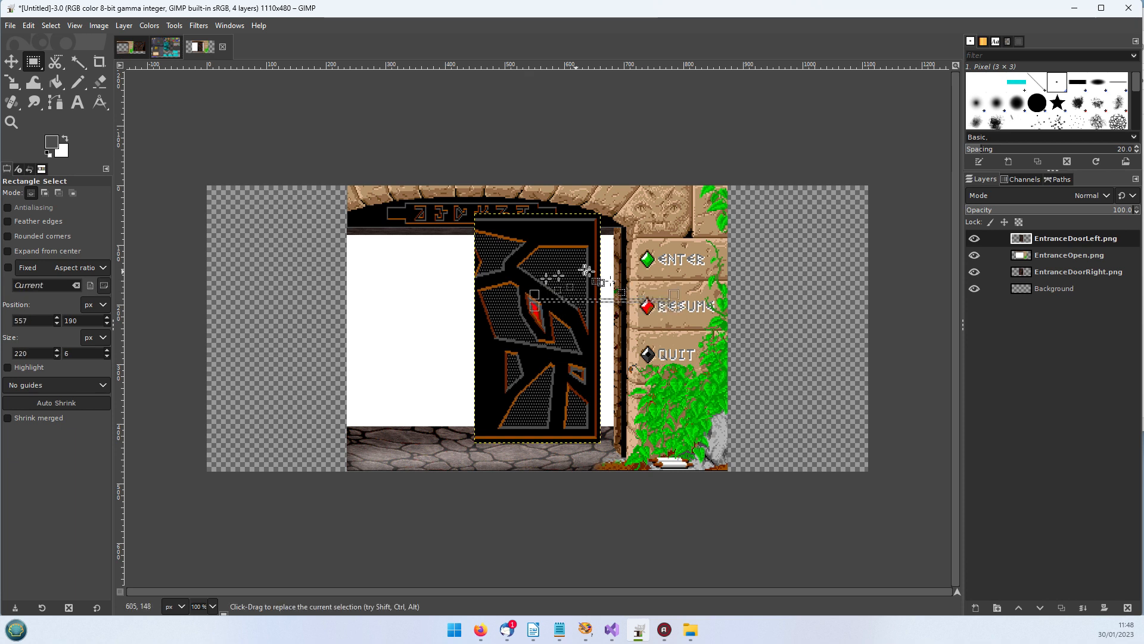
left_click(11, 61)
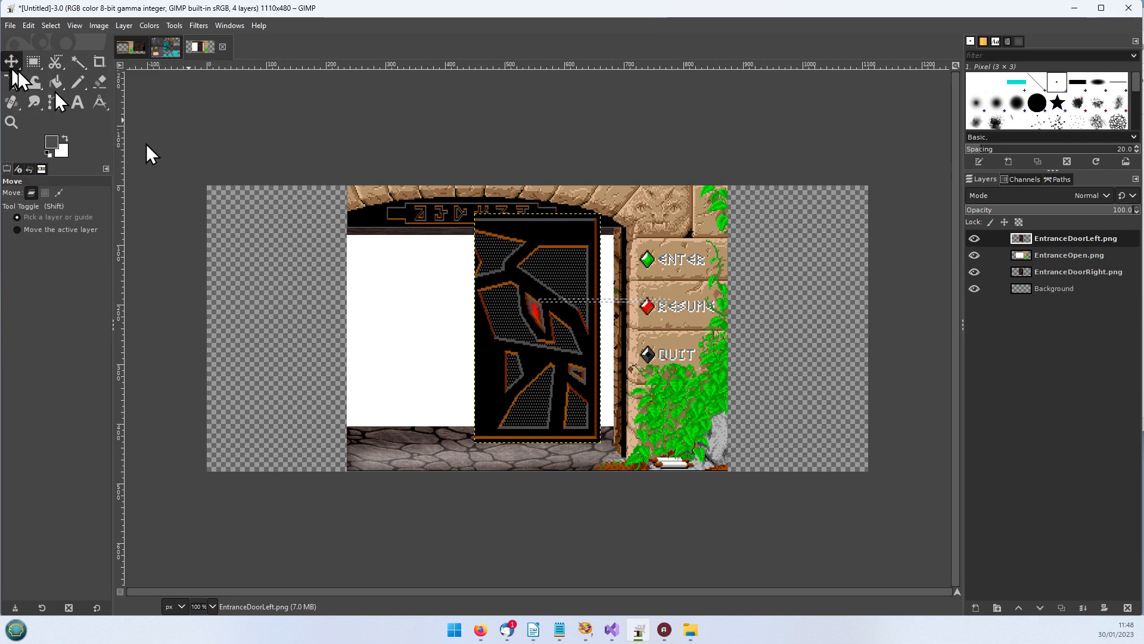
left_click(51, 25)
left_click(72, 64)
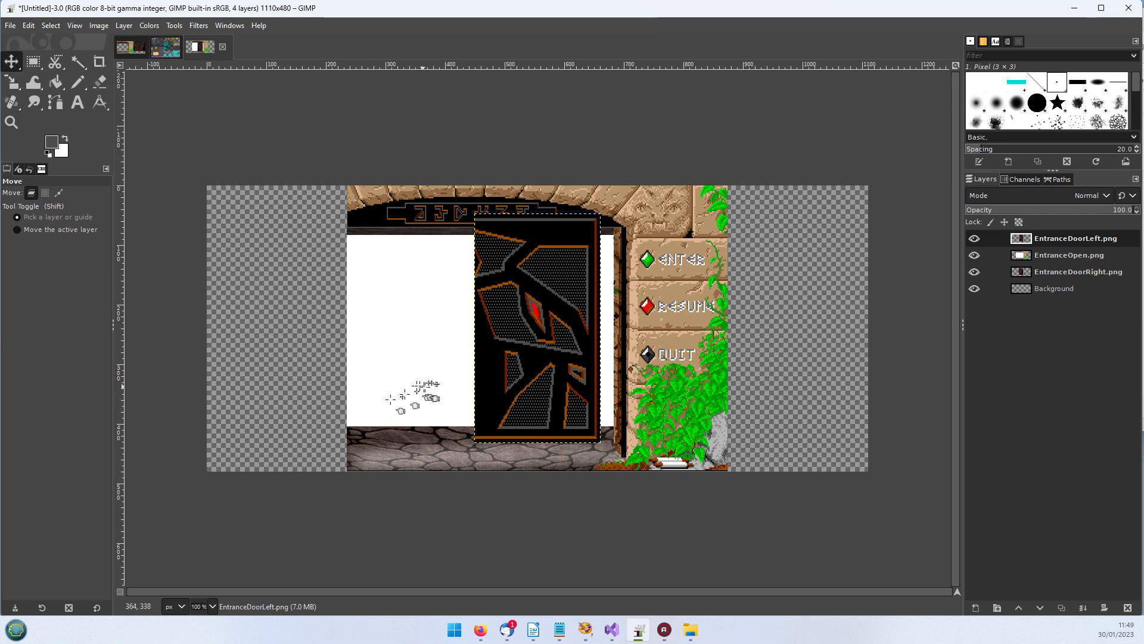
left_click_drag(527, 297, 792, 279)
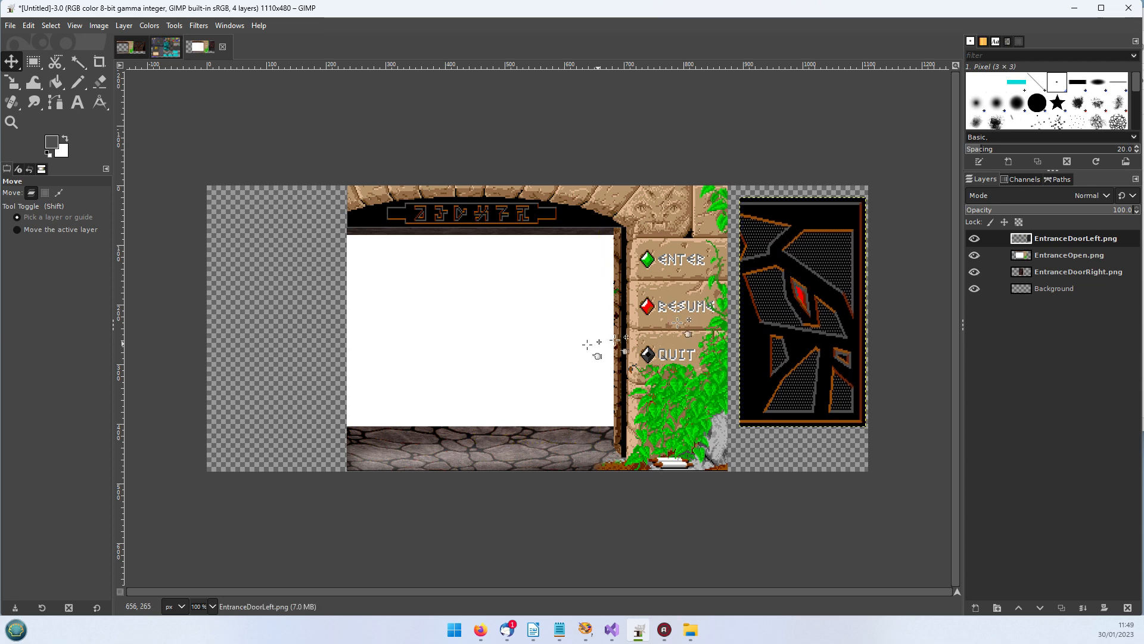
left_click_drag(608, 205, 445, 228)
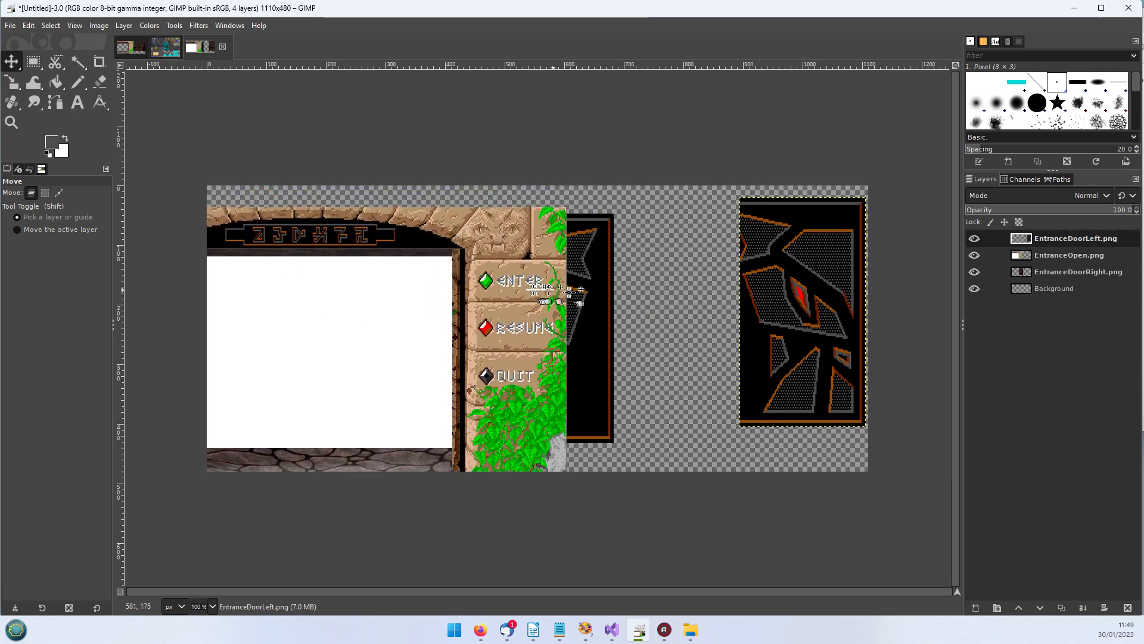
left_click_drag(575, 280, 696, 258)
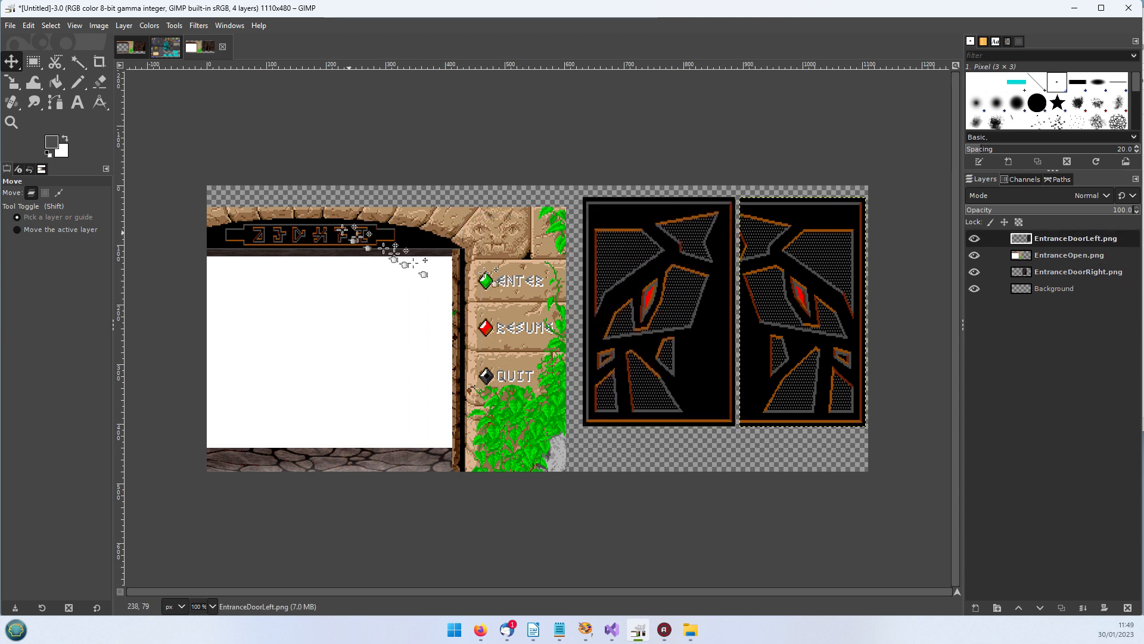
left_click_drag(413, 223, 434, 206)
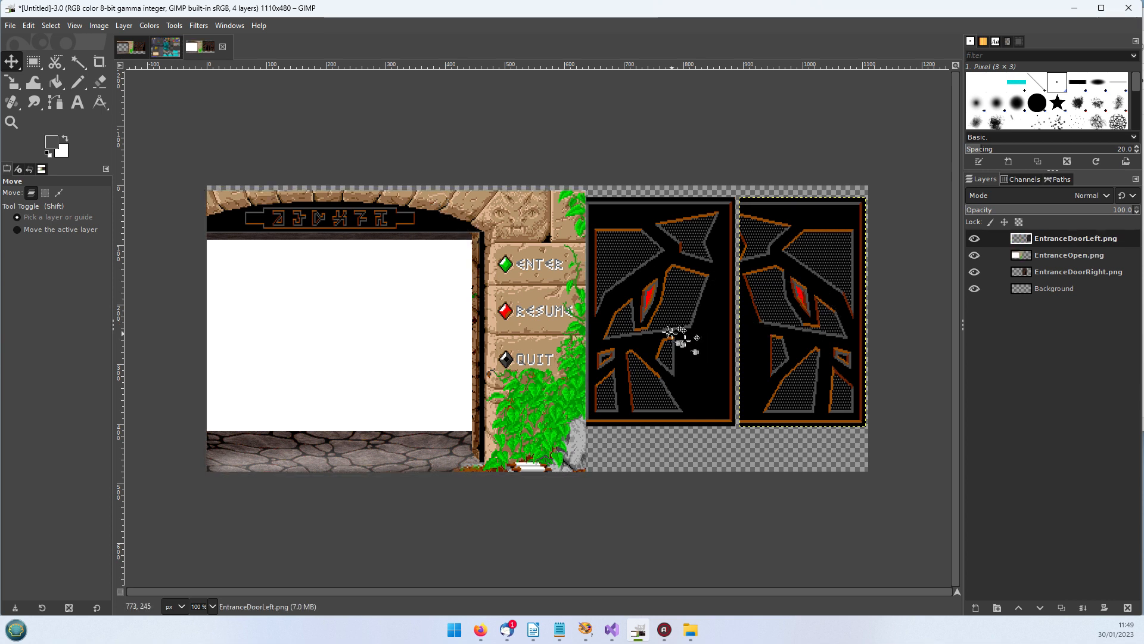
Swap the two doors, placing EntranceDoorLeft next to the entrance frame and EntranceDoorRight at the canvas's right edge.
left_click_drag(655, 316, 784, 322)
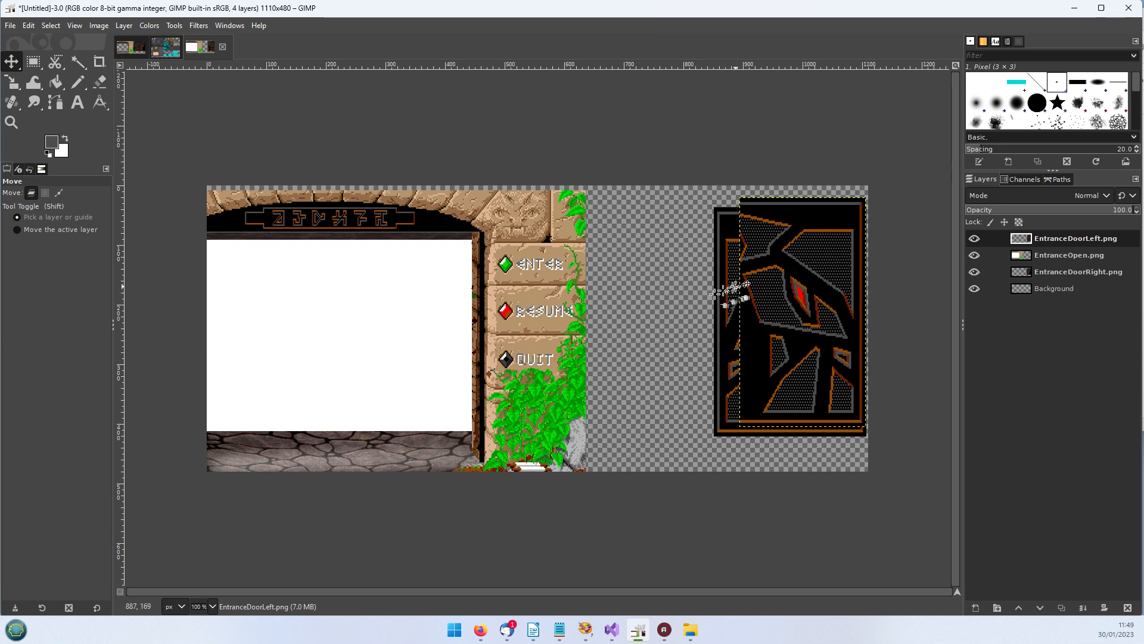
left_click_drag(734, 293, 606, 278)
left_click_drag(594, 277, 710, 394)
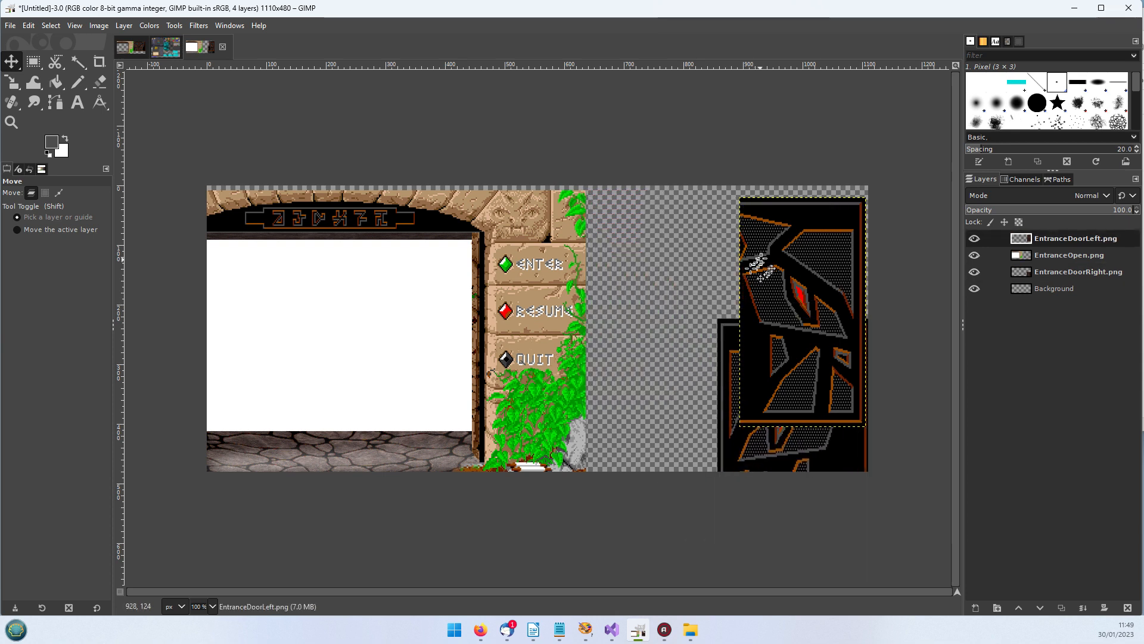
left_click_drag(761, 253, 613, 244)
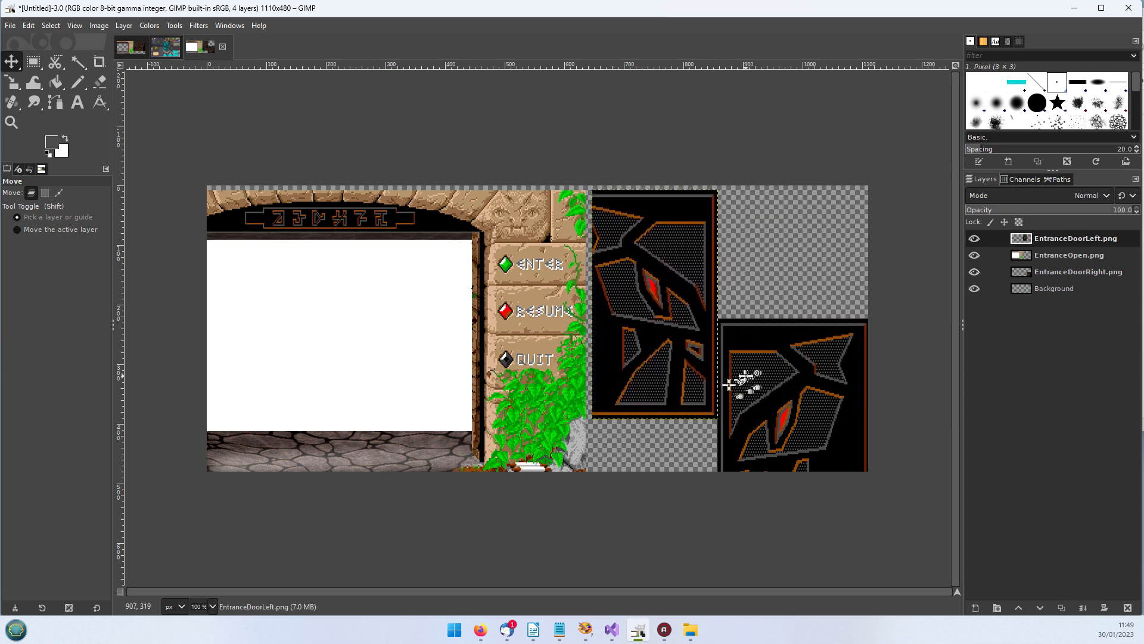
left_click_drag(749, 383, 785, 249)
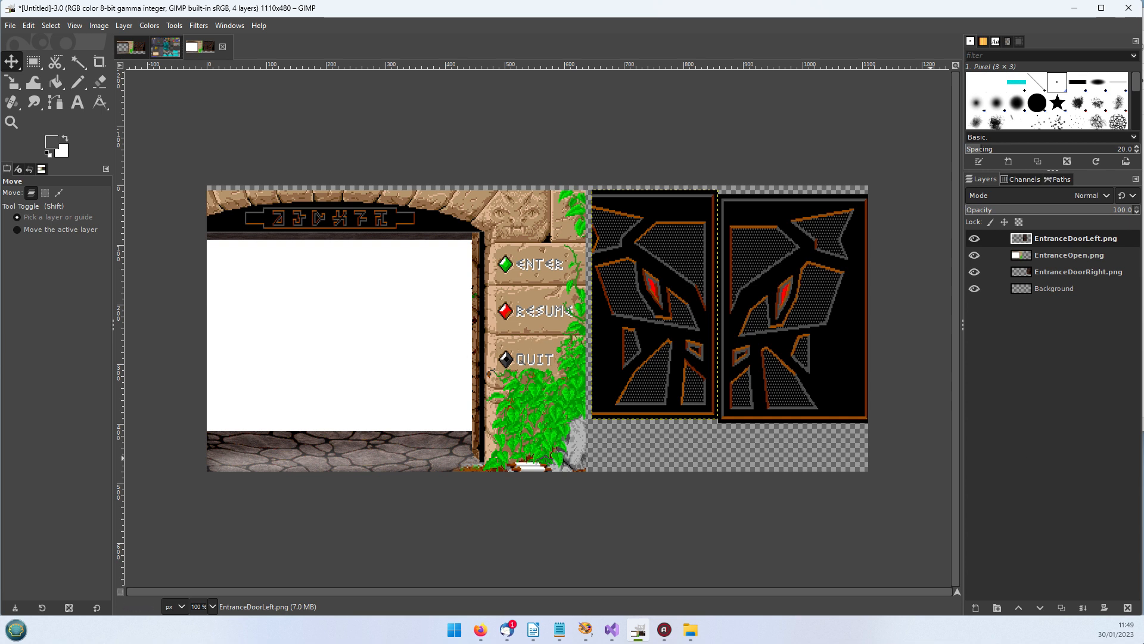
Rename the Background layer as #Background.
left_click(1048, 288)
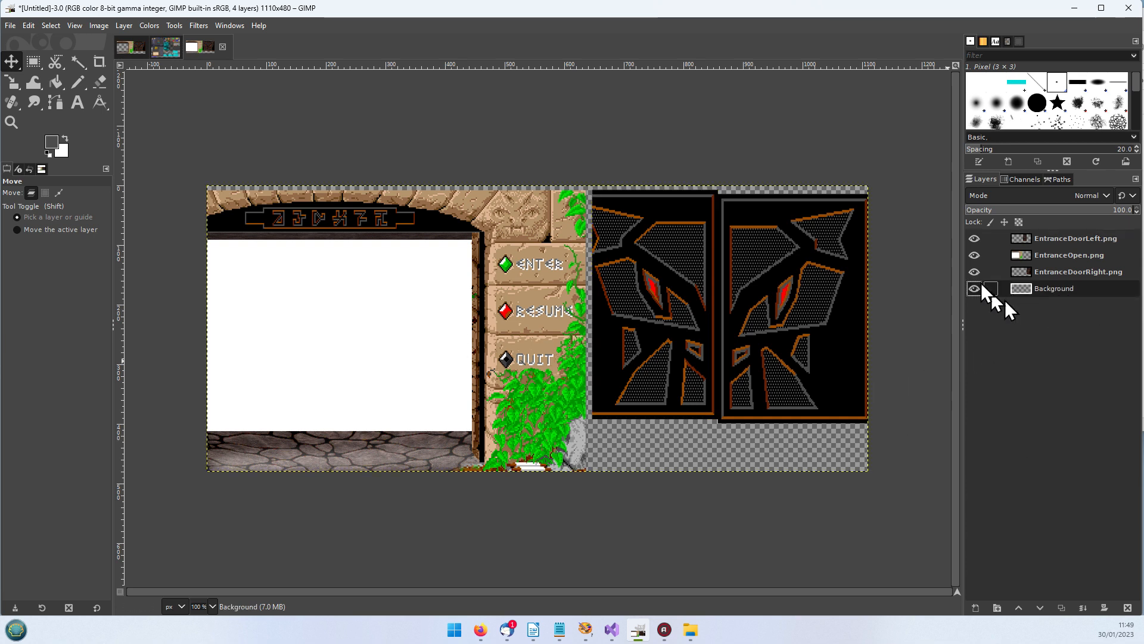
right_click(1039, 287)
left_click(992, 6)
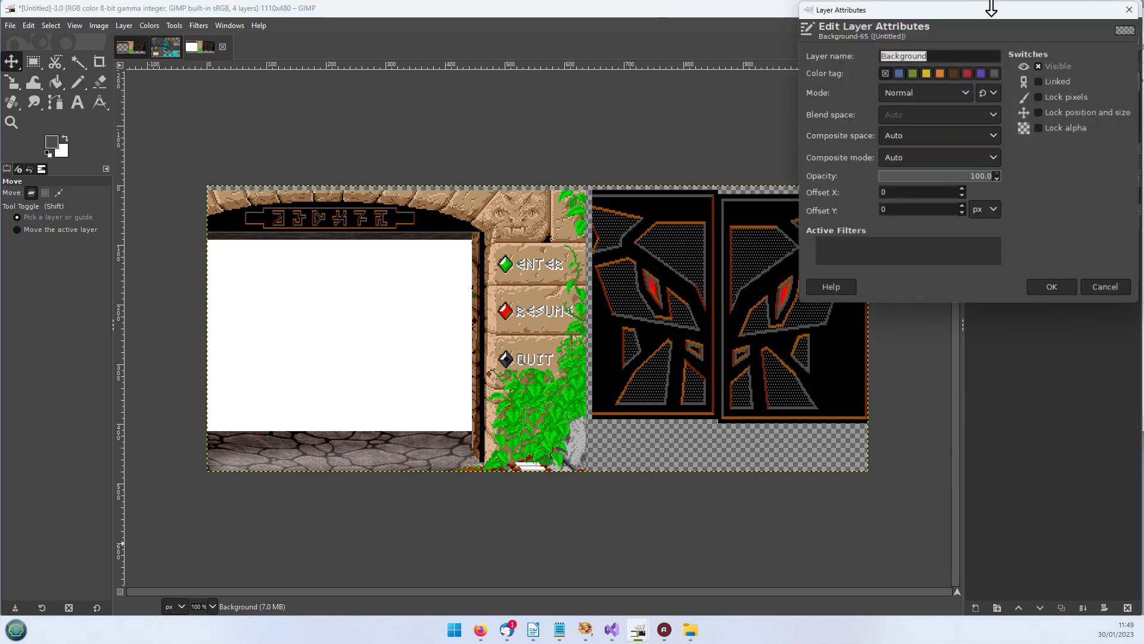
left_click(884, 56)
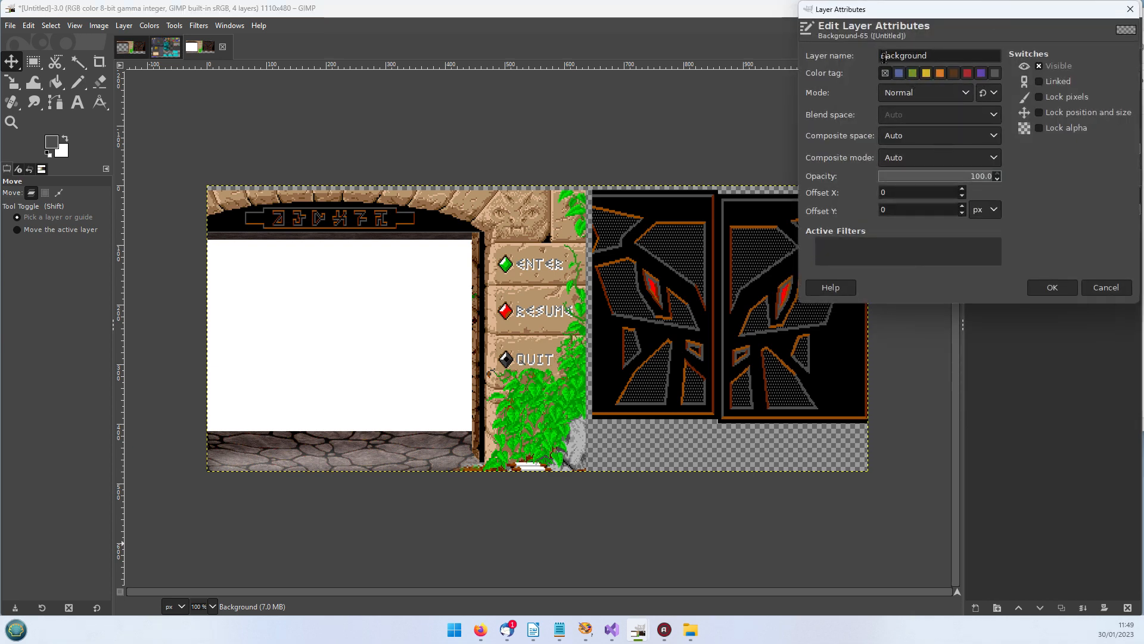
type("#")
left_click(1052, 288)
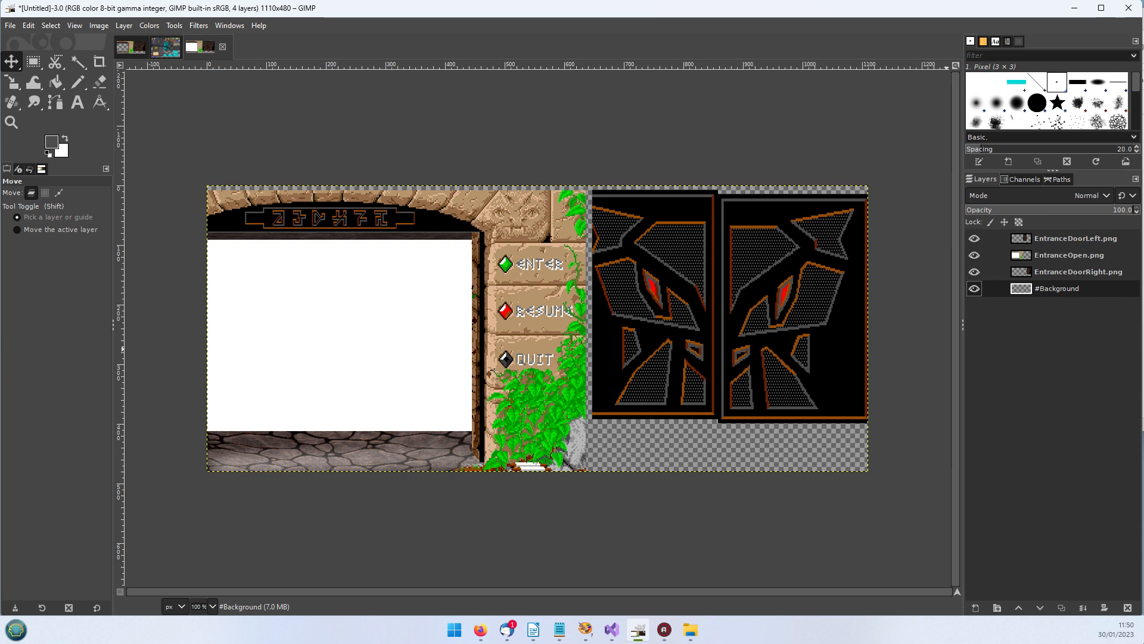
Rename the EntranceOpen.png layer as DoorFrame.C5.
left_click(1086, 253)
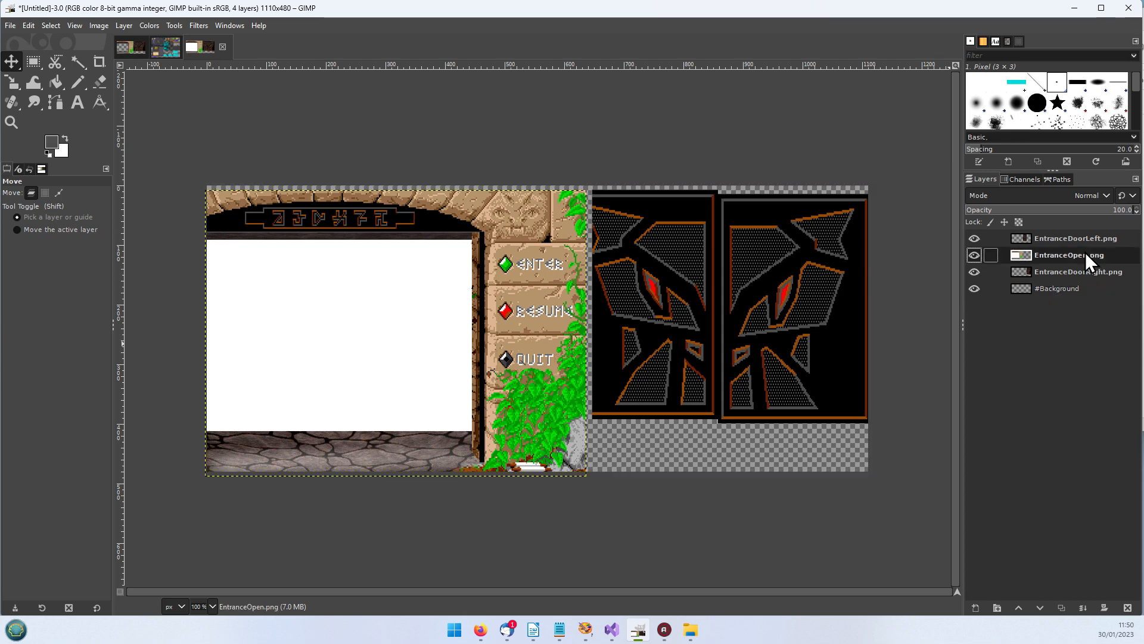
right_click(1085, 253)
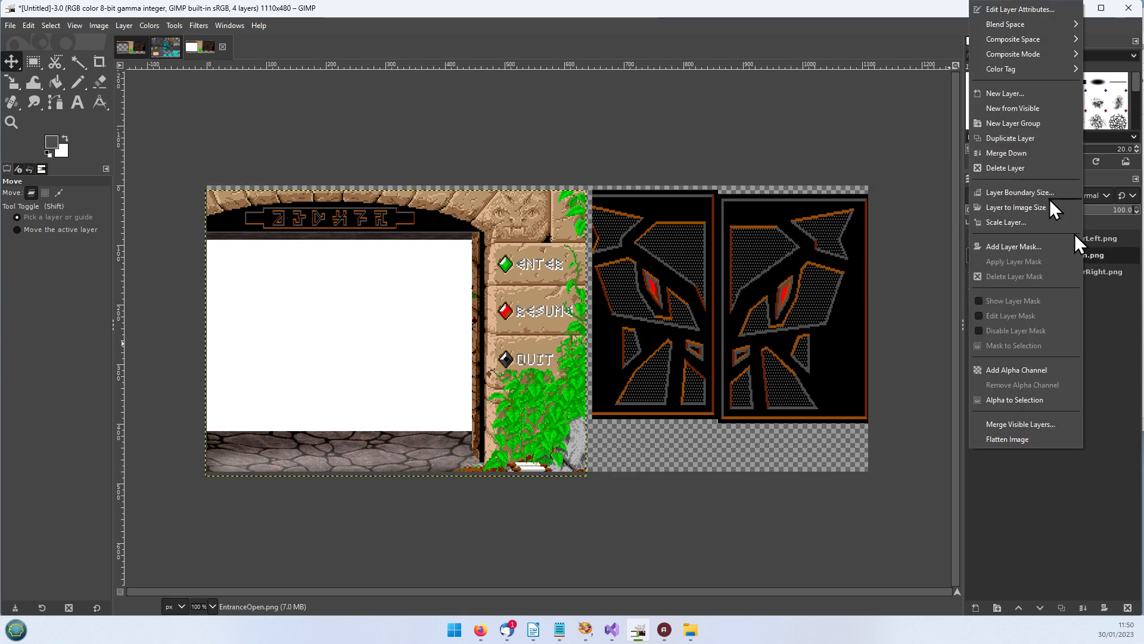
left_click(1002, 11)
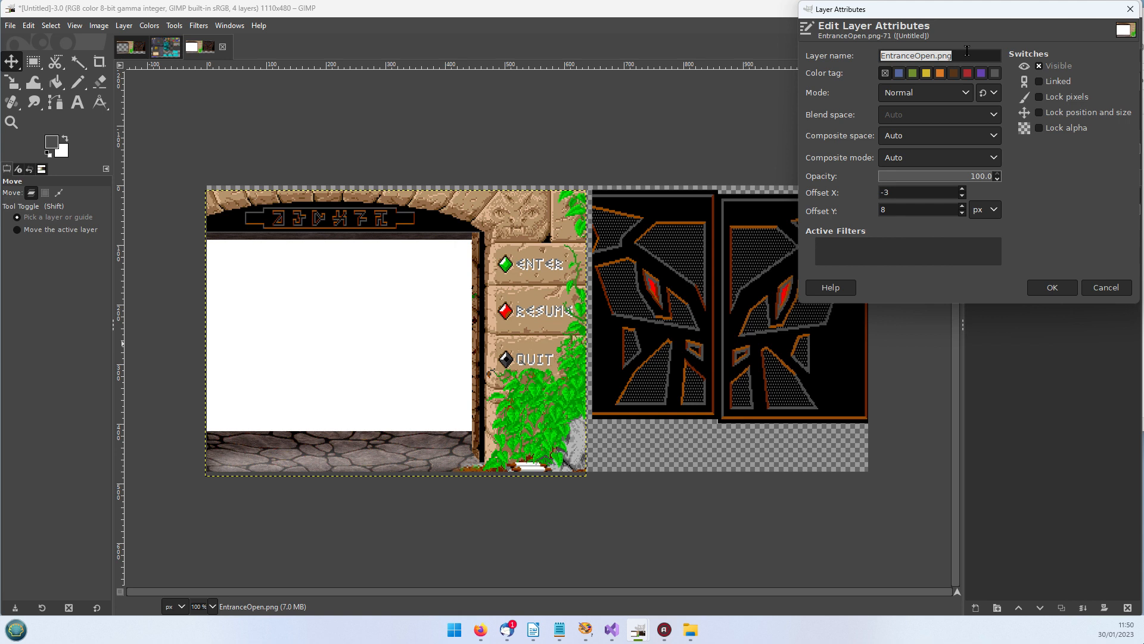
type("Doo")
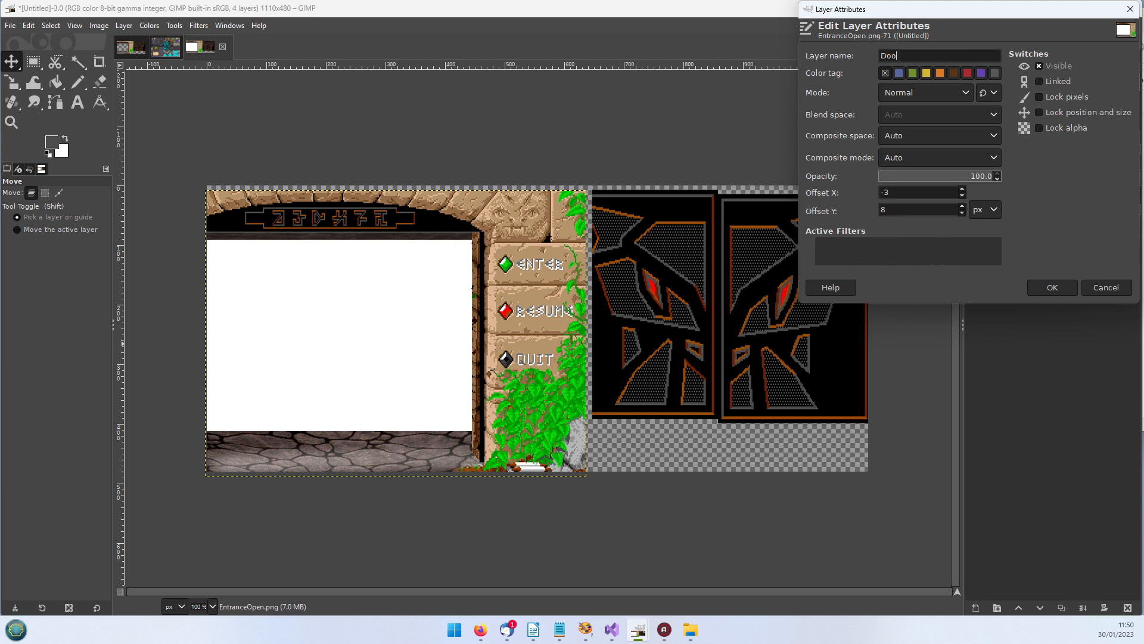
type("rFrame.c5")
key("BackSpace")
key("BackSpace")
type("C5")
left_click(1049, 290)
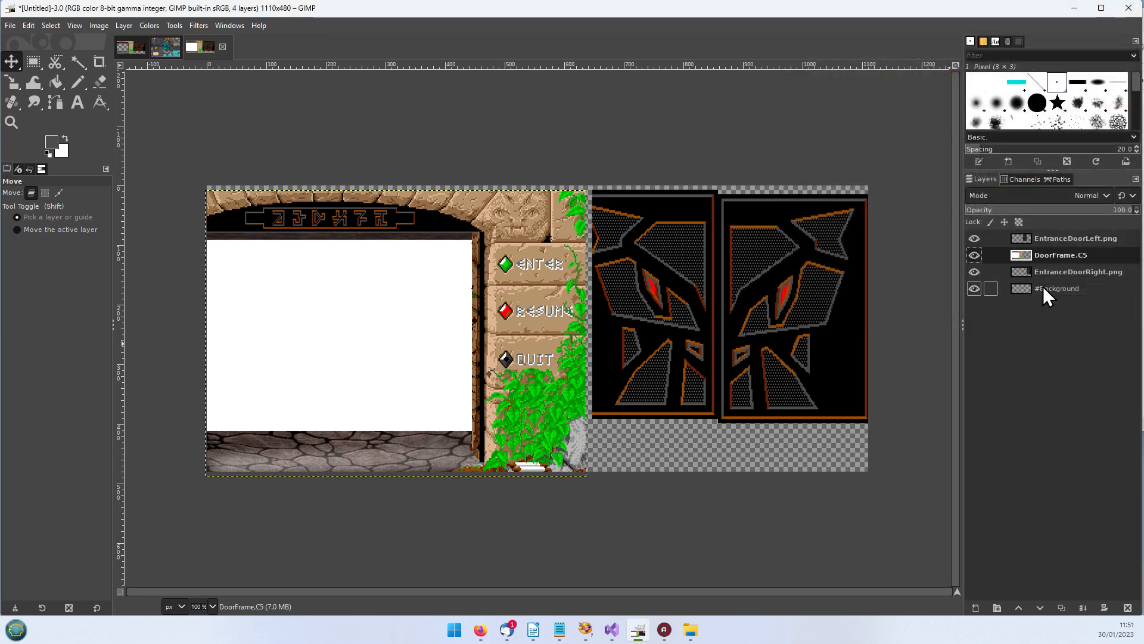
Set the DoorFrame.C5 layer's X and Y offsets to 0 px.
right_click(1060, 255)
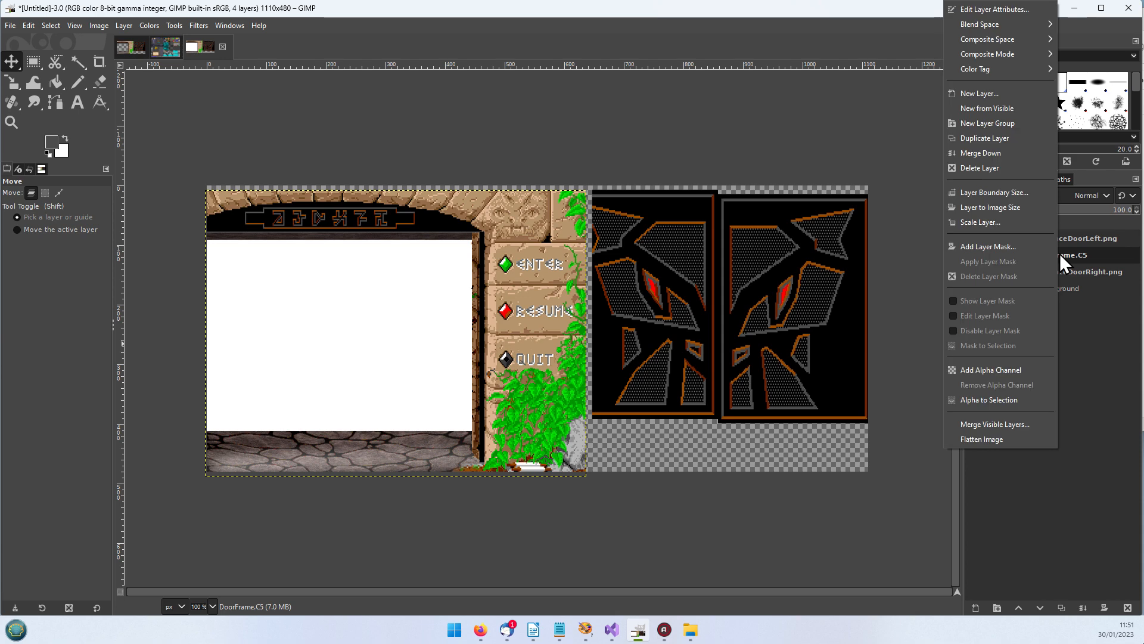
left_click(987, 10)
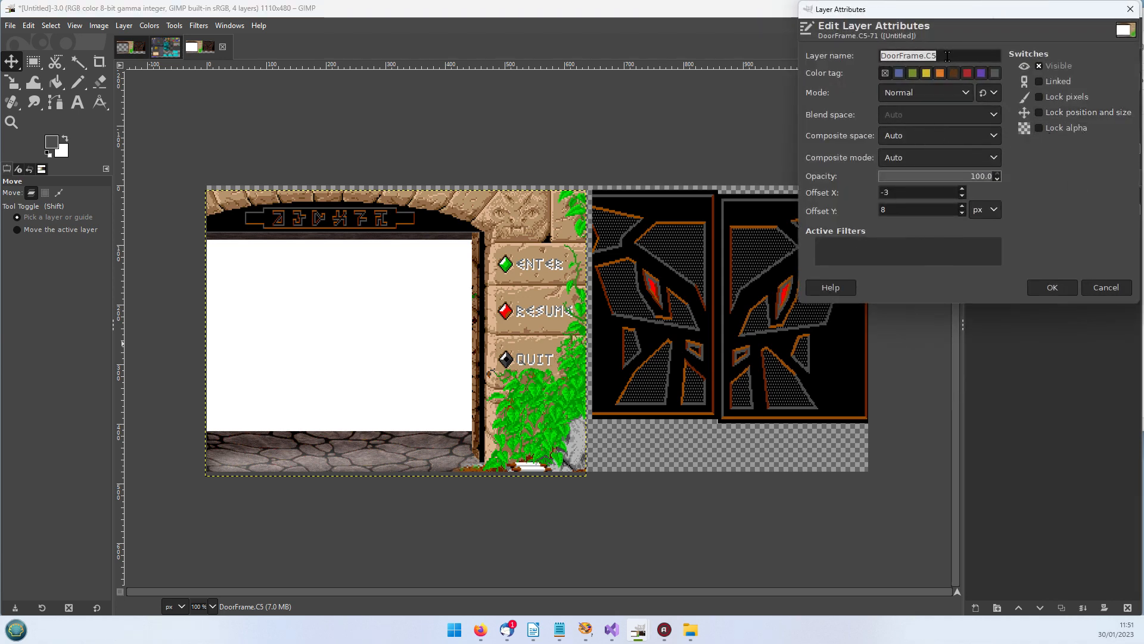
left_click(904, 189)
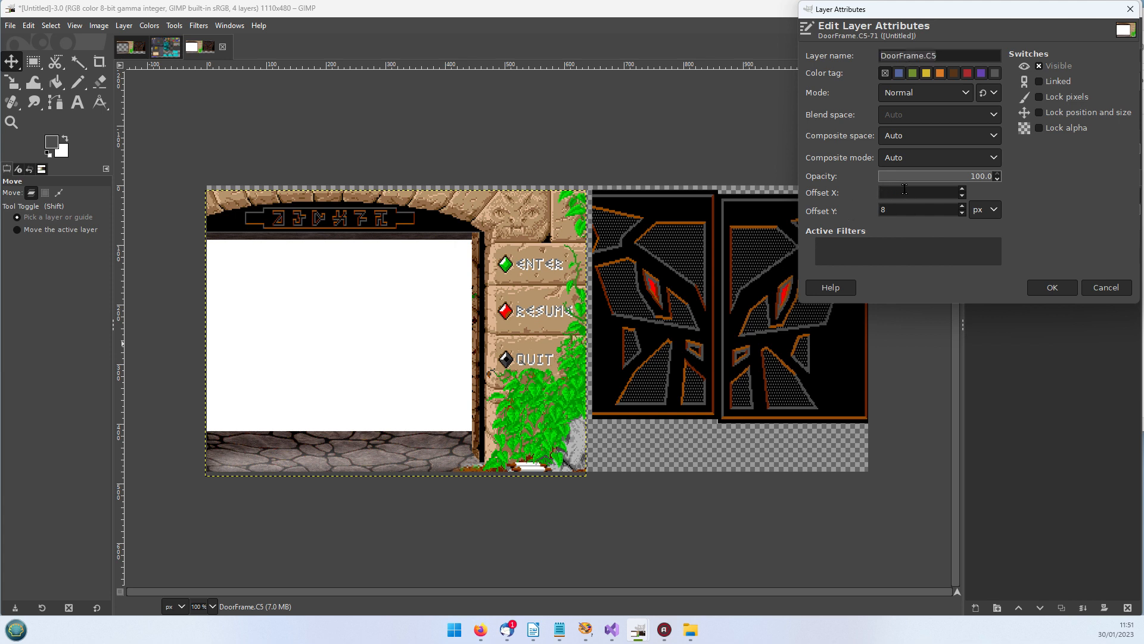
type("00")
key("BackSpace")
type("0")
left_click(1056, 288)
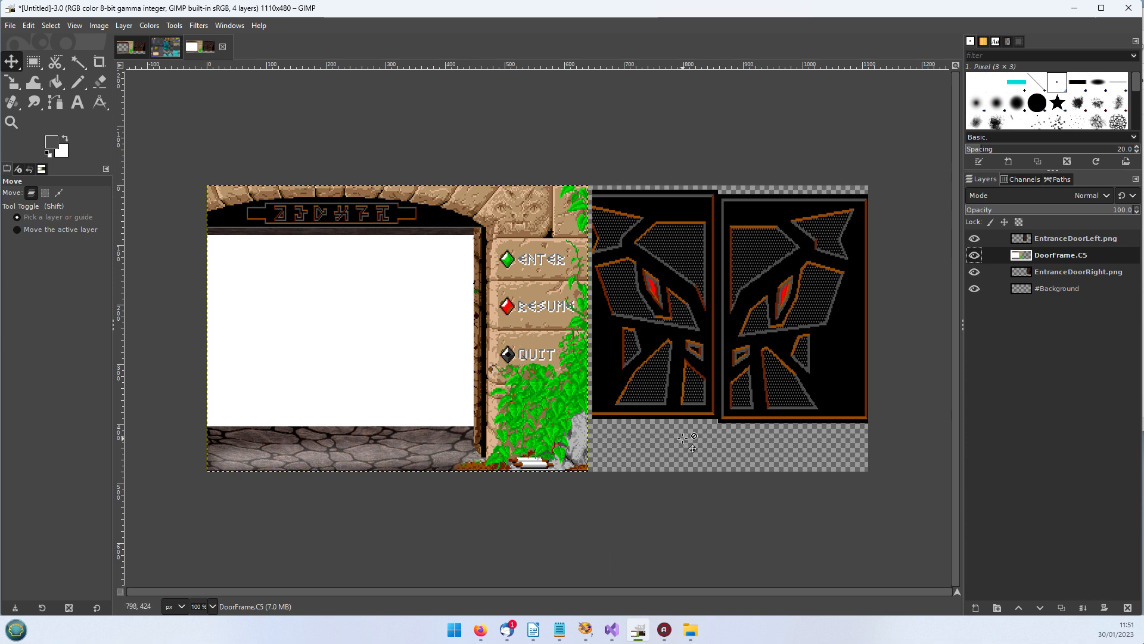
Rename the EntranceDoorLeft.png layer as LeftDoor.L5.
left_click(1049, 234)
right_click(1049, 233)
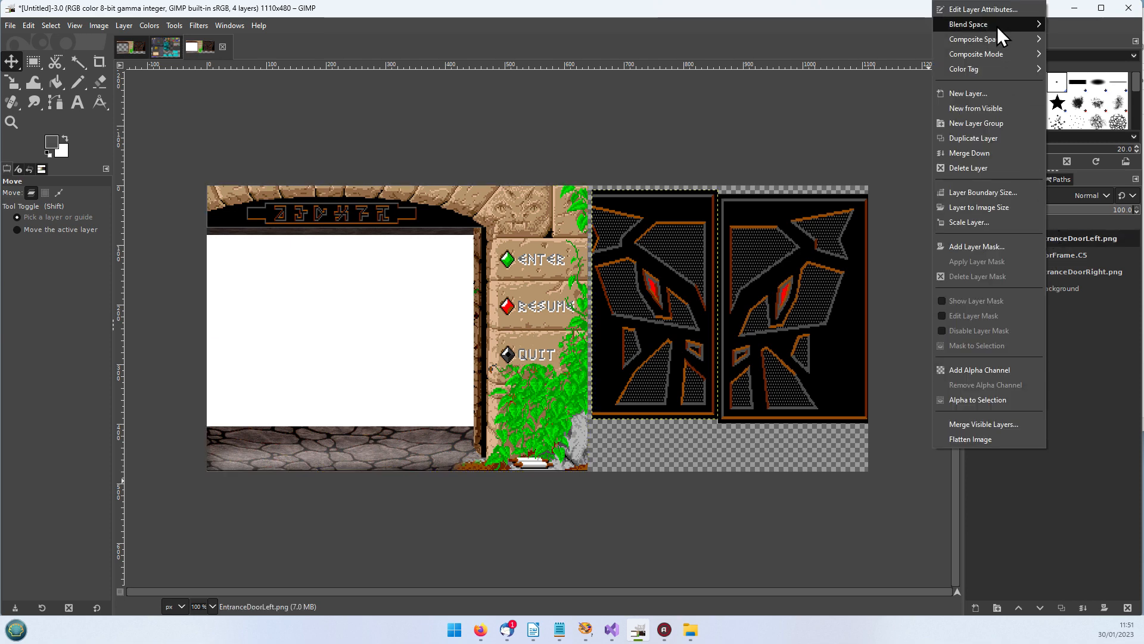
left_click(992, 9)
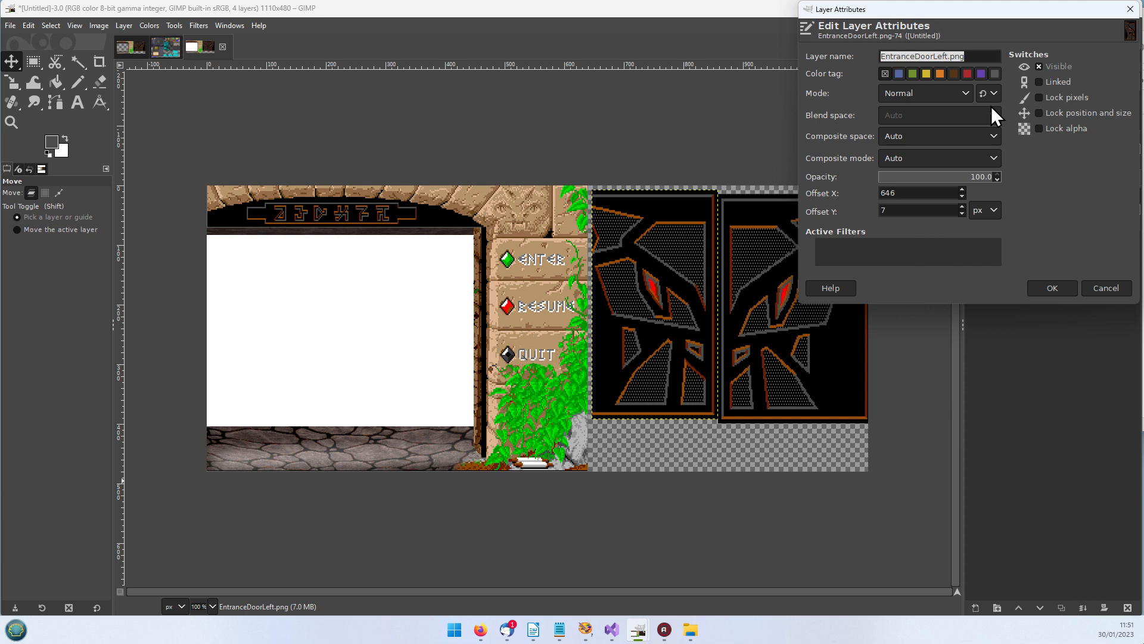
type("Le")
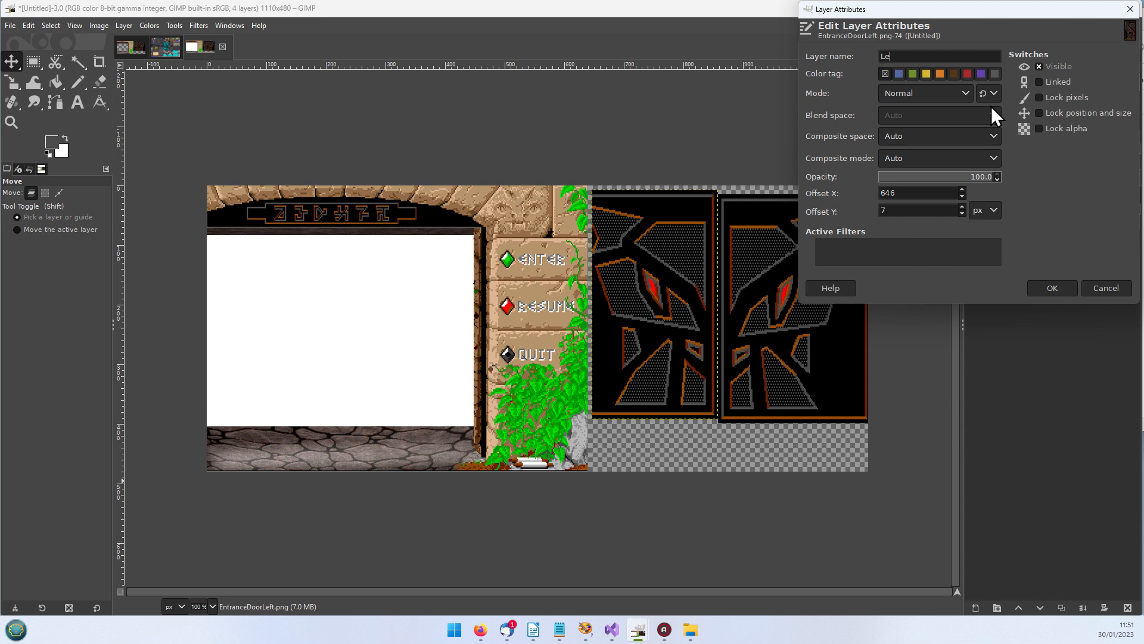
type("ftDoor.L5")
left_click(1038, 287)
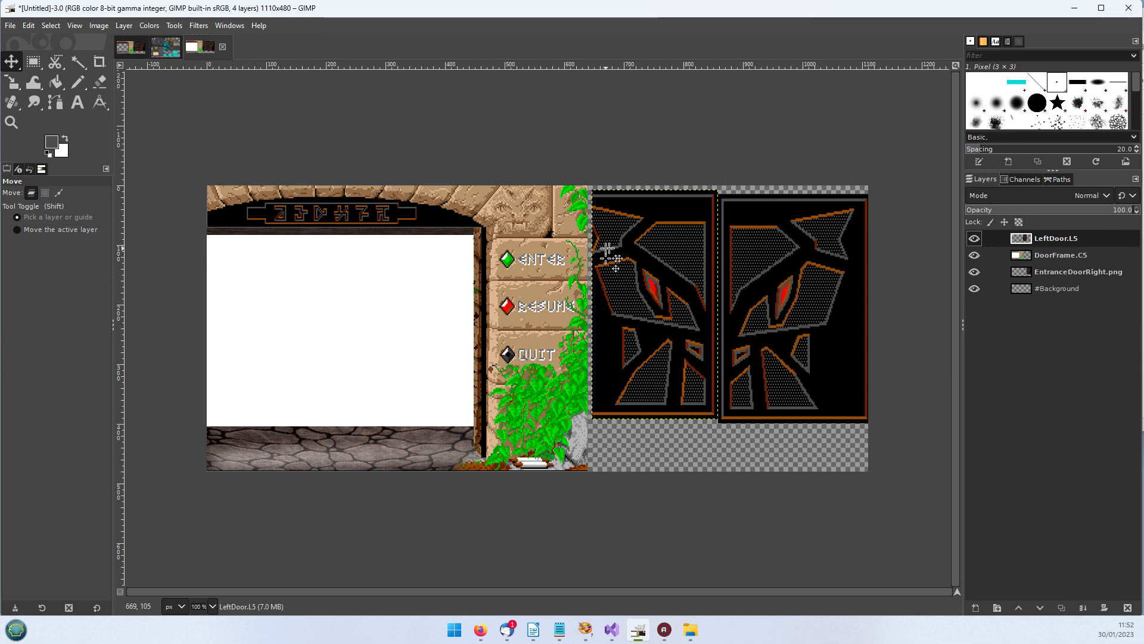
Move the left door against the canvas's top edge and close to the door frame, at an offset of about 641, 0 px.
scroll(614, 255, "up", 3)
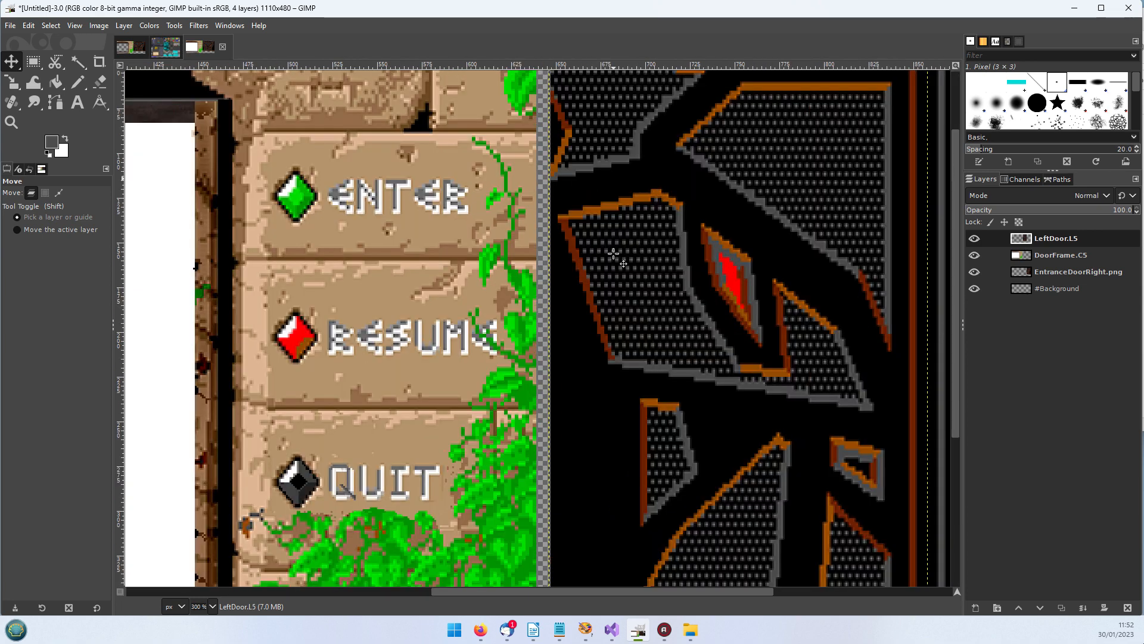
scroll(613, 254, "up", 2)
scroll(614, 255, "up", 1)
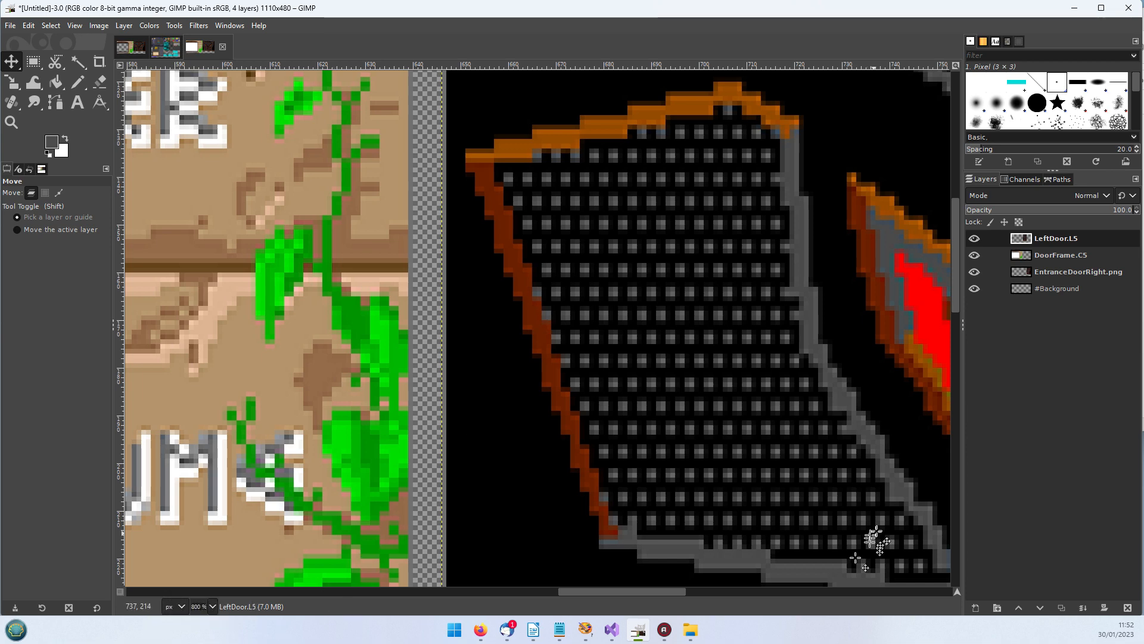
left_click_drag(956, 264, 965, 121)
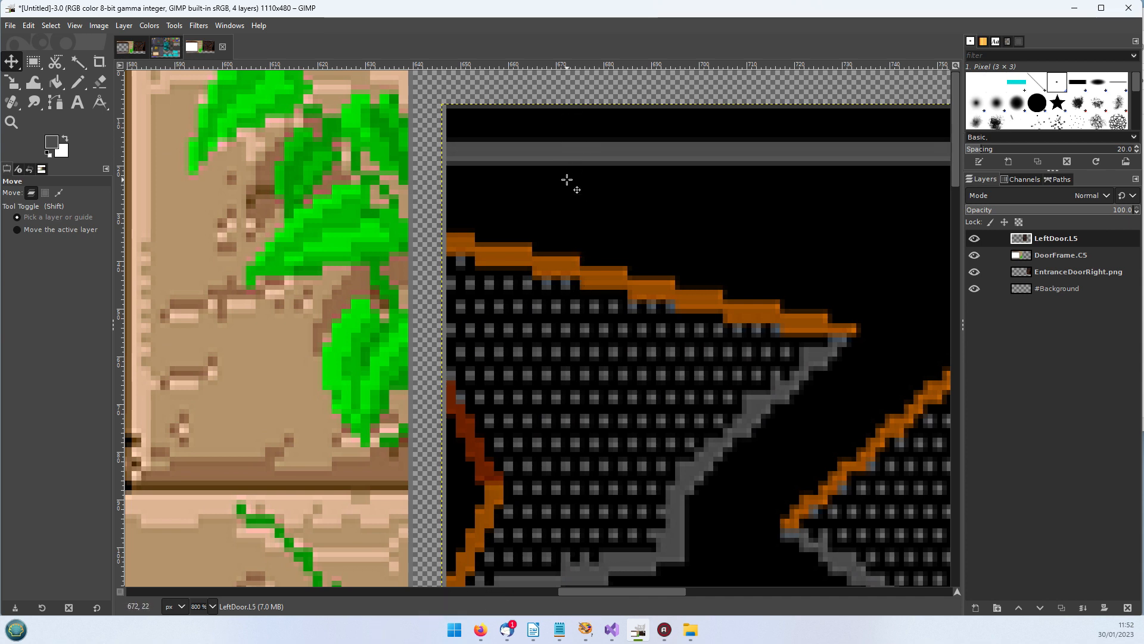
left_click_drag(566, 177, 545, 145)
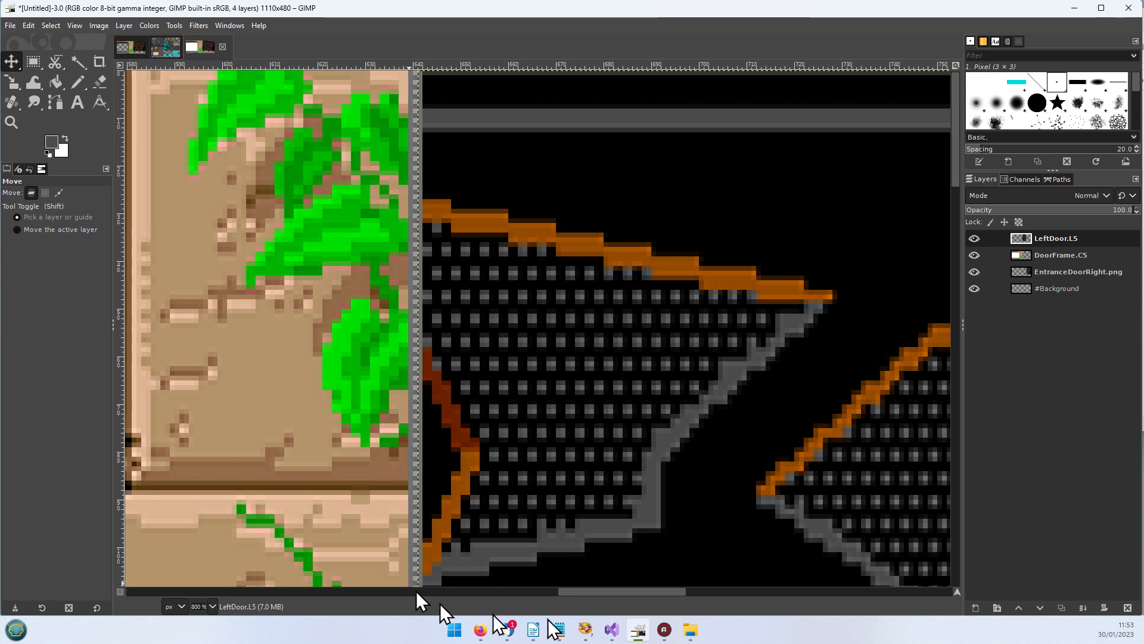
Move the right door against the canvas's top edge with a narrow gap to the left door, at an offset of about 854, 0 px.
scroll(585, 592, "right", 5)
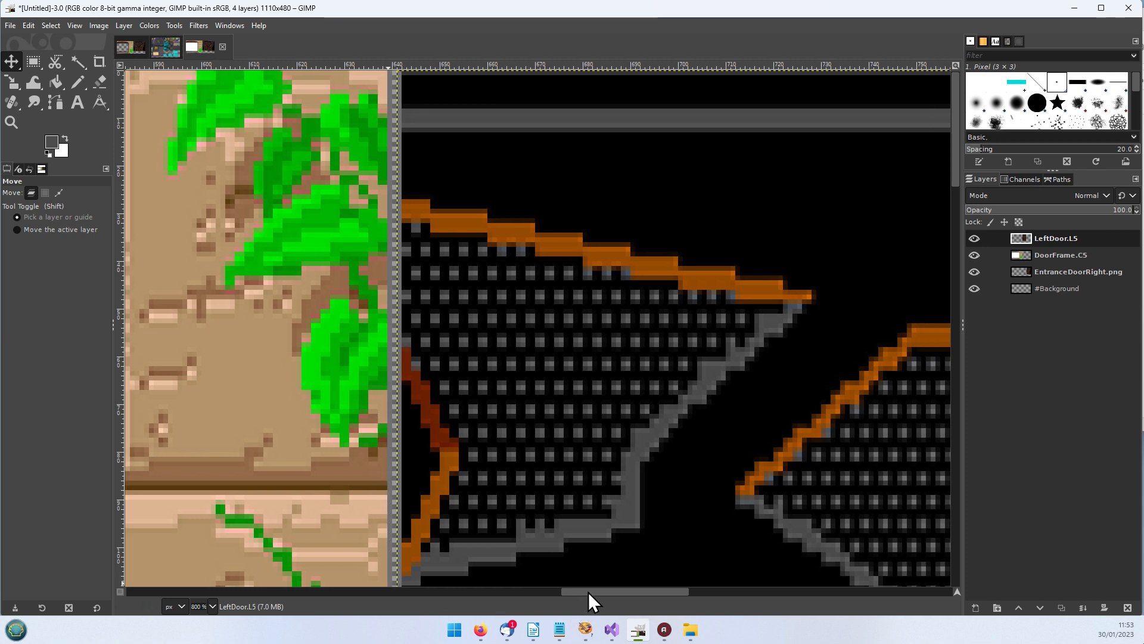
left_click_drag(599, 592, 623, 596)
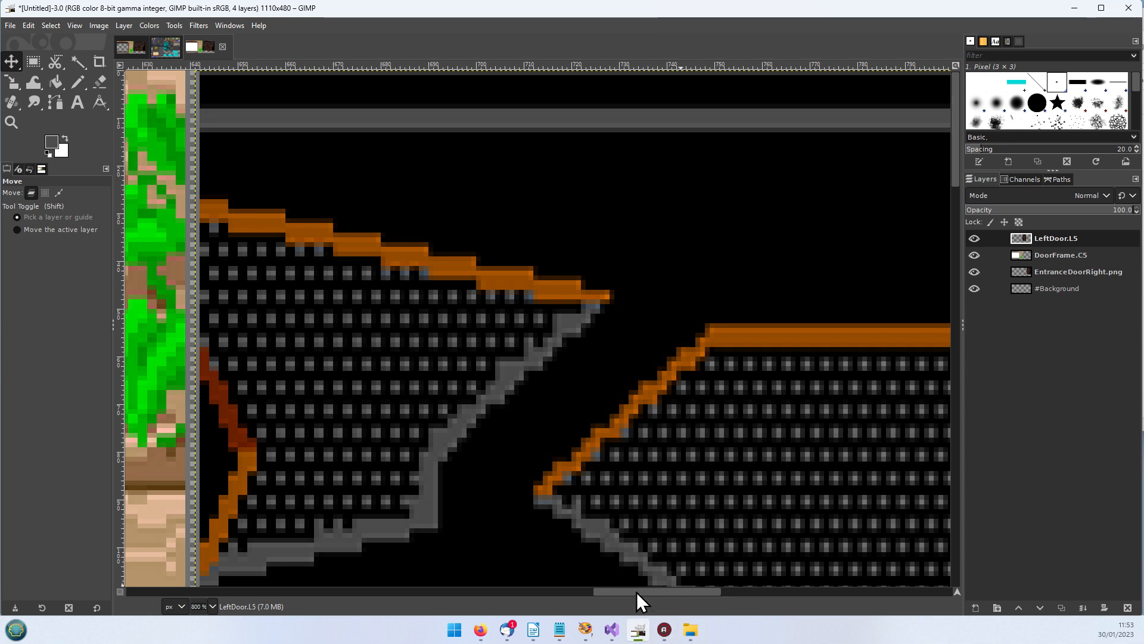
left_click_drag(636, 592, 809, 603)
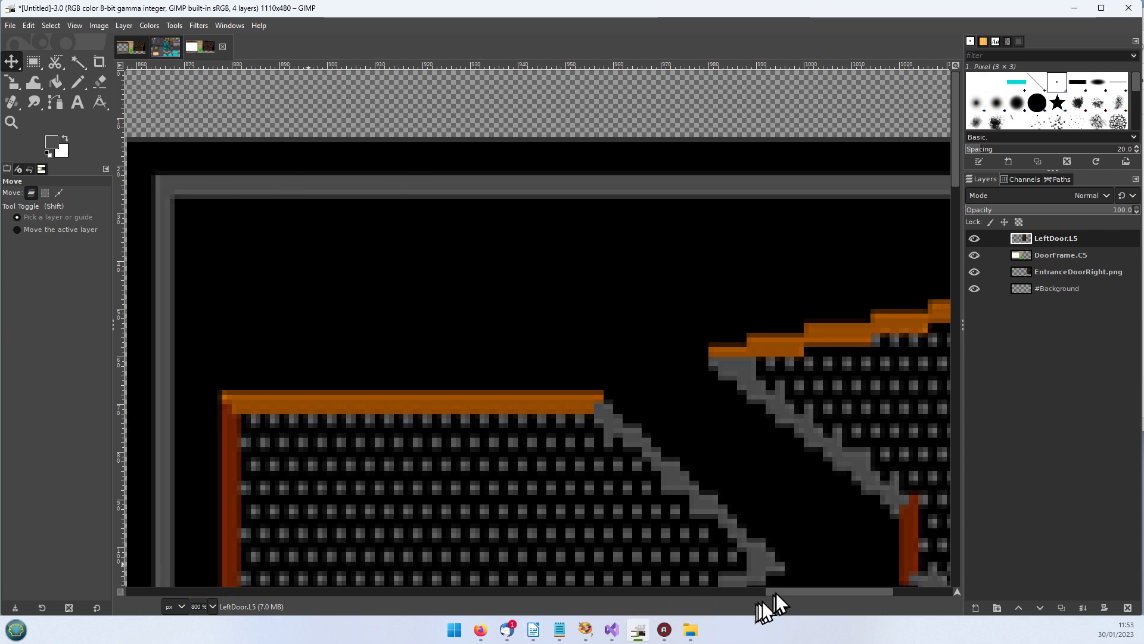
left_click_drag(775, 592, 757, 593)
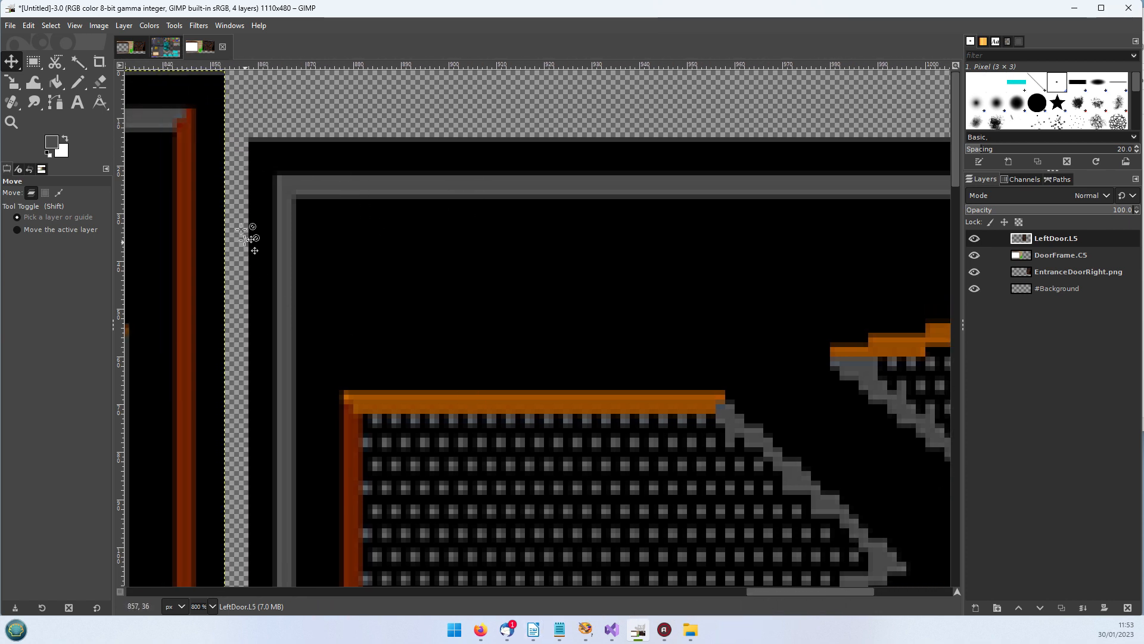
left_click_drag(386, 230, 370, 166)
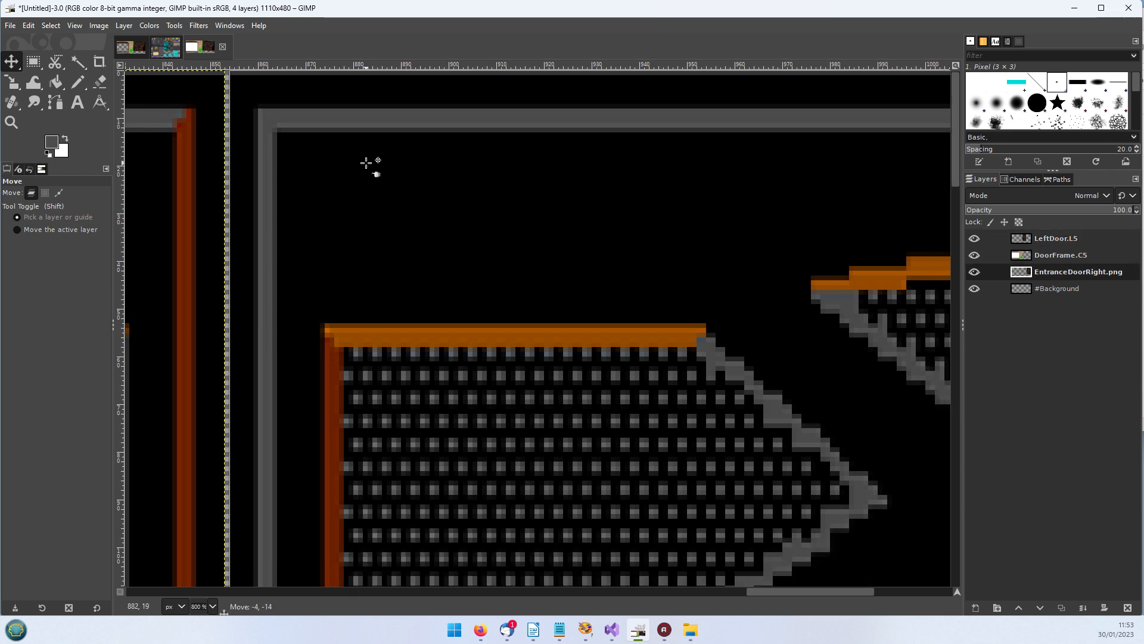
left_click(370, 166)
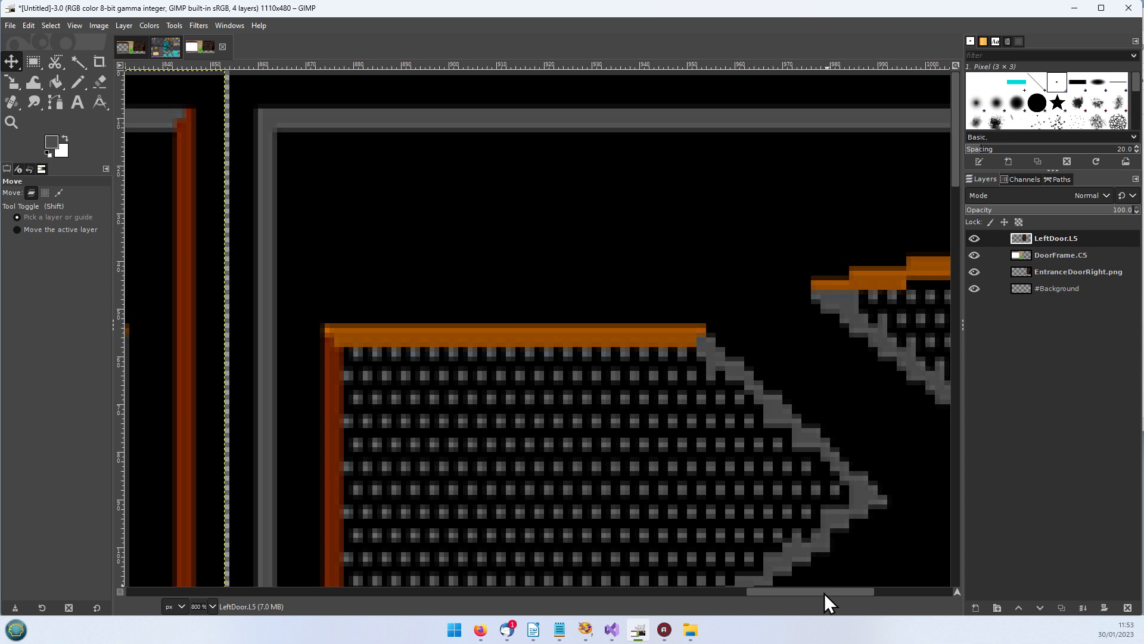
Check the right door at the canvas's right edge, the gap between both doors, and the LeftDoor.L5 layer's offsets.
left_click_drag(824, 592, 920, 592)
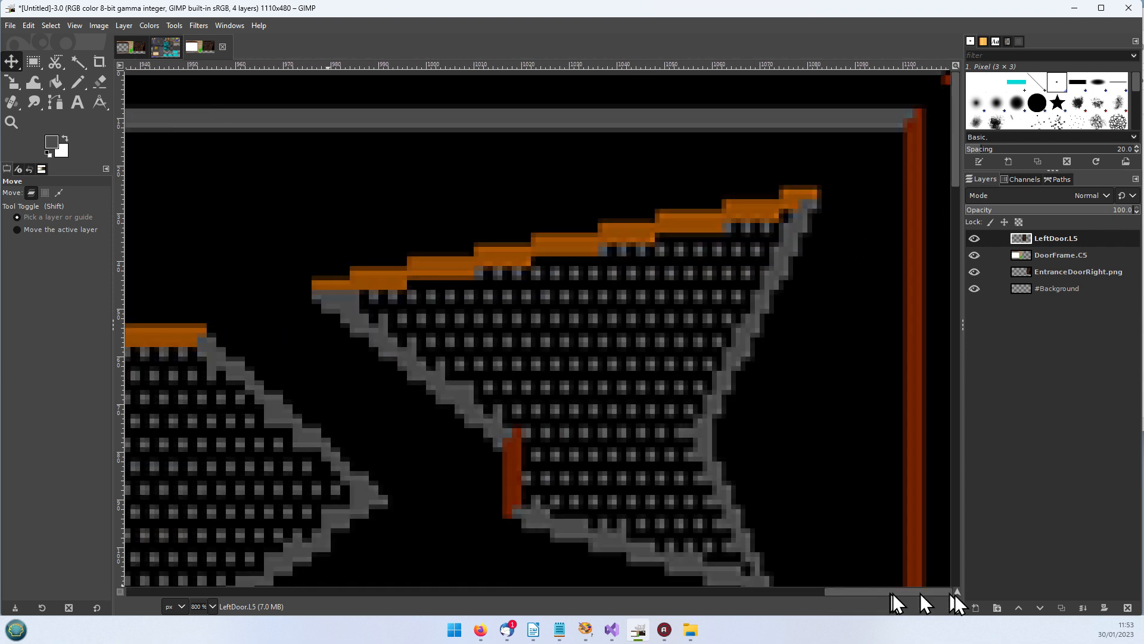
left_click(867, 94)
mouse_move(866, 94)
left_mouse_down()
mouse_move(856, 97)
mouse_move(869, 97)
left_mouse_up()
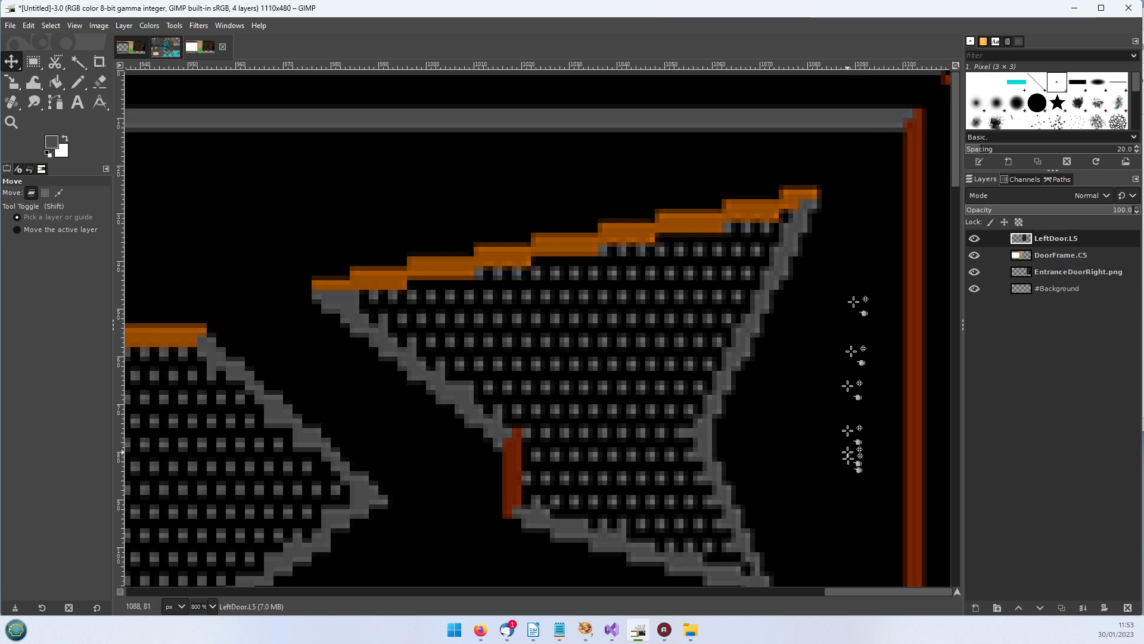
left_click_drag(857, 591, 709, 591)
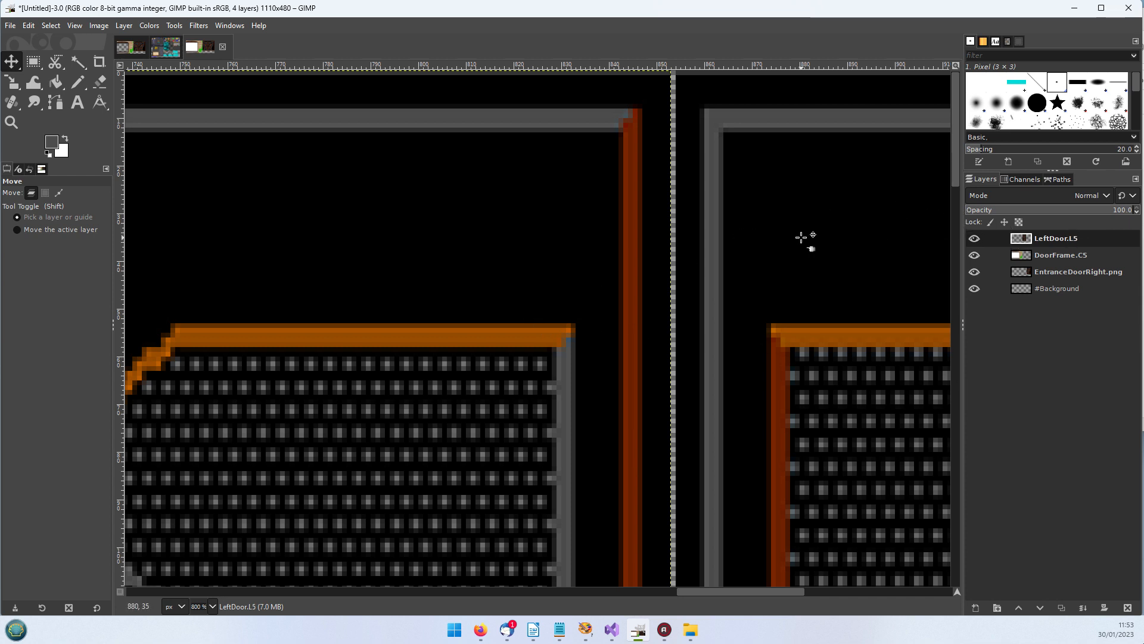
scroll(801, 237, "down", 5)
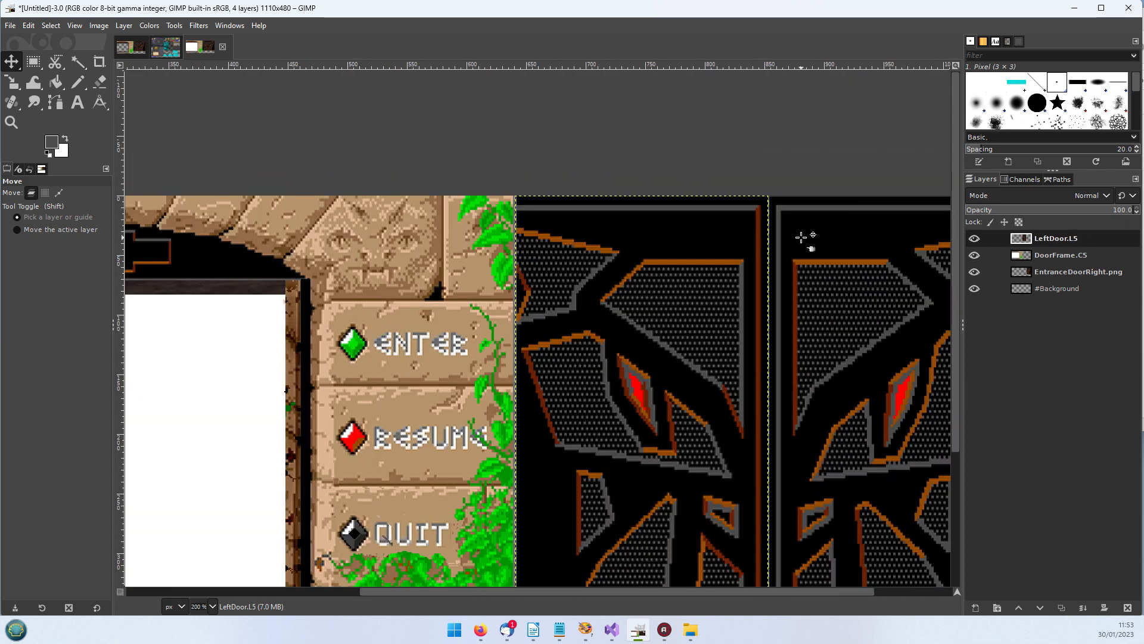
scroll(801, 237, "down", 1)
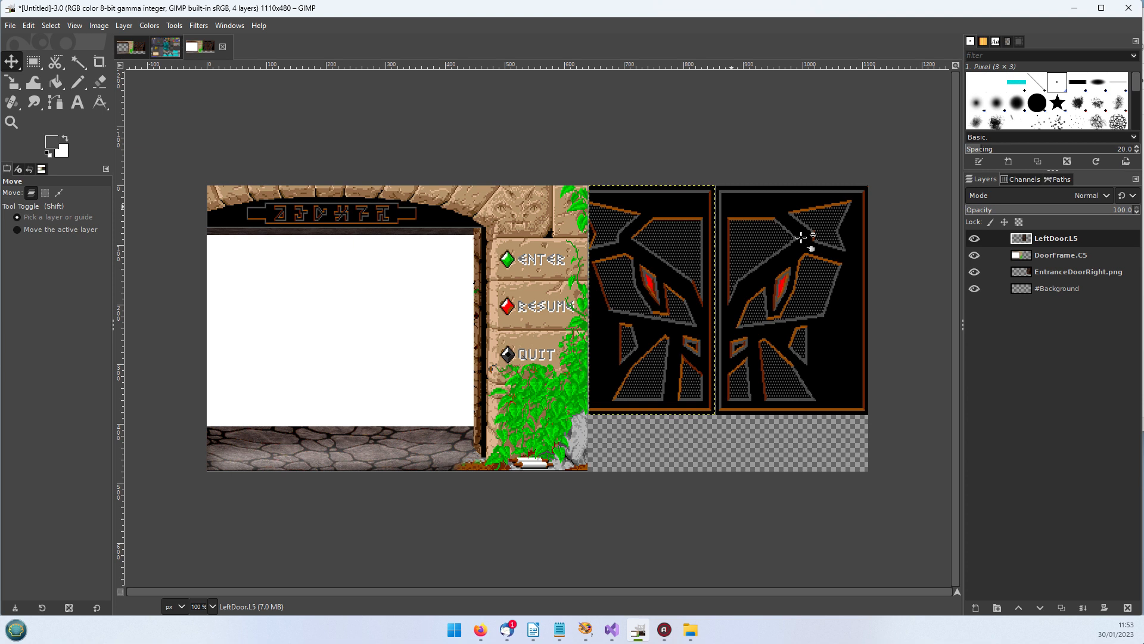
right_click(1056, 238)
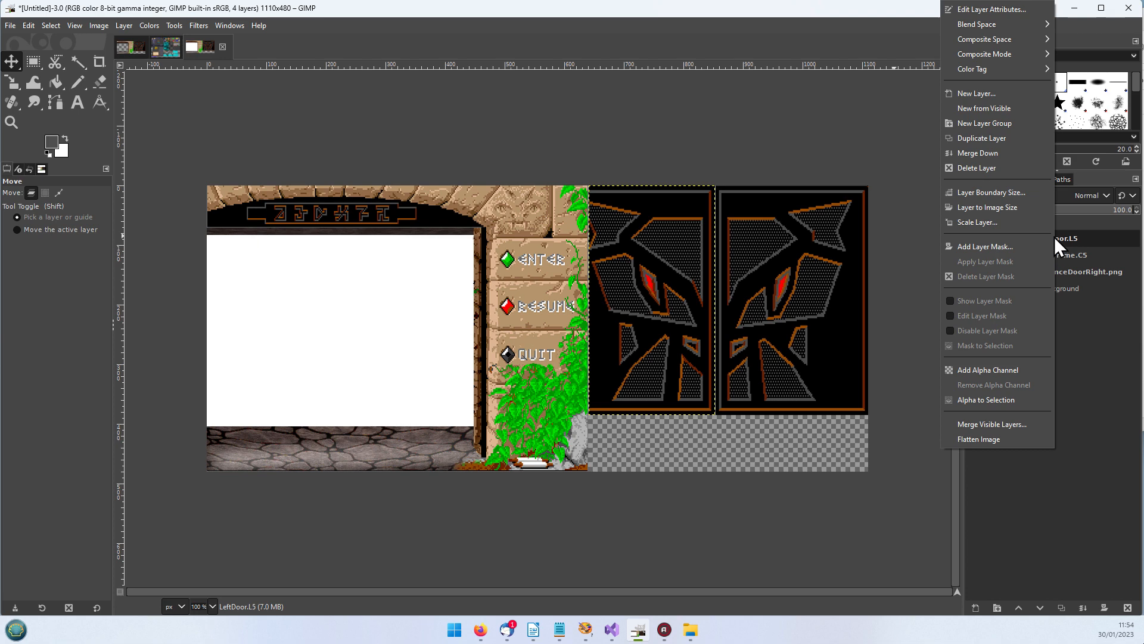
left_click(976, 7)
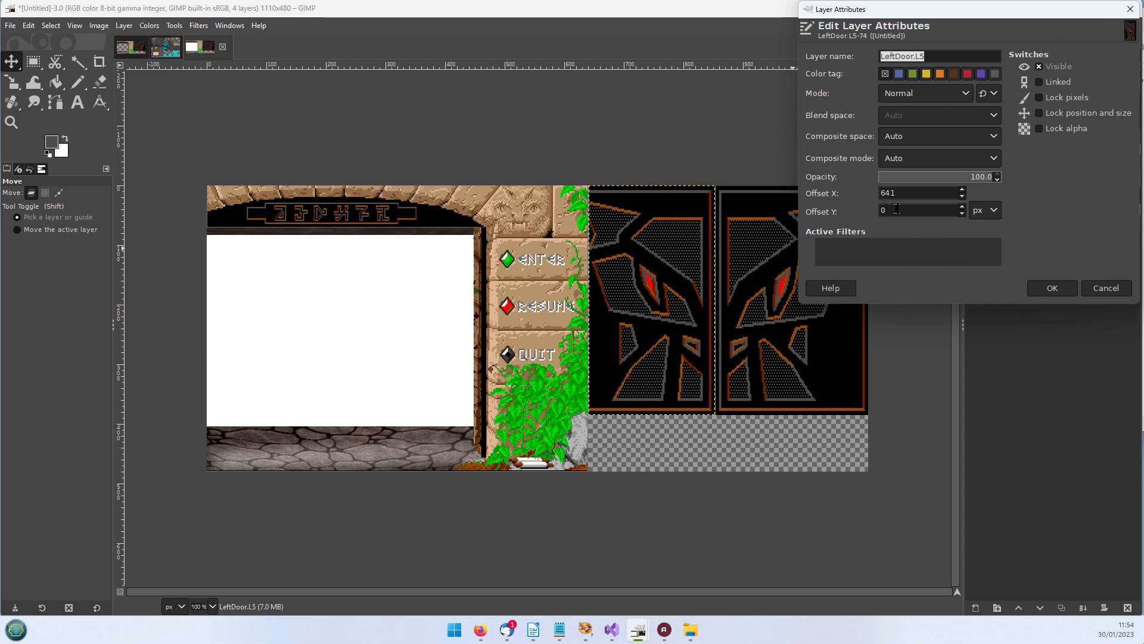
left_click(1054, 289)
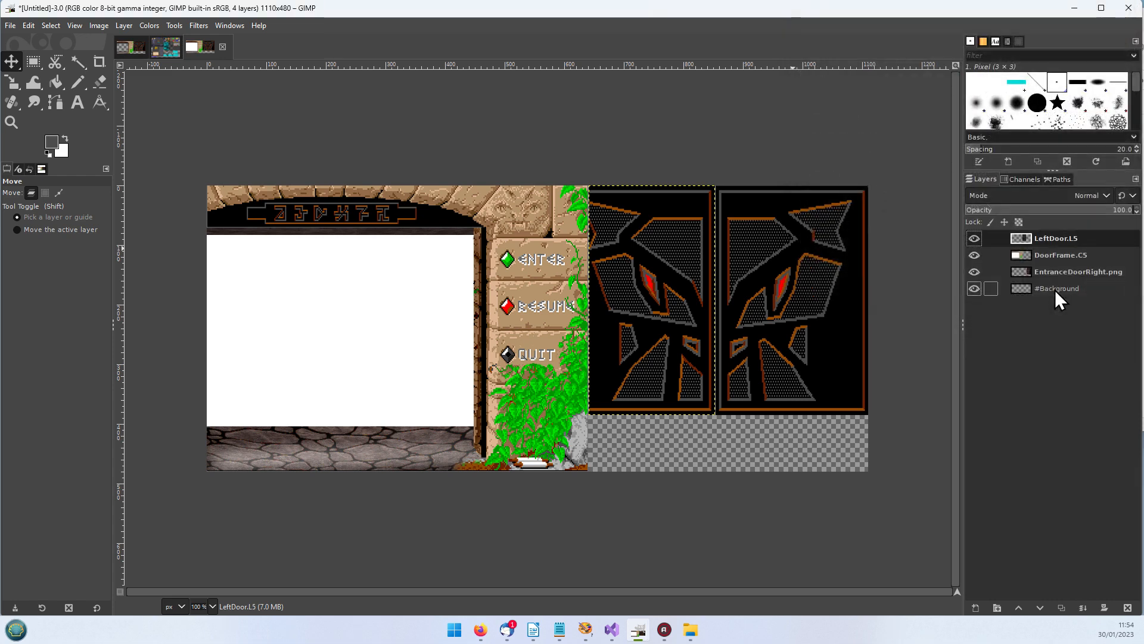
Rename the EntranceDoorRight.png layer as RightDoor.L5.
left_click(1051, 271)
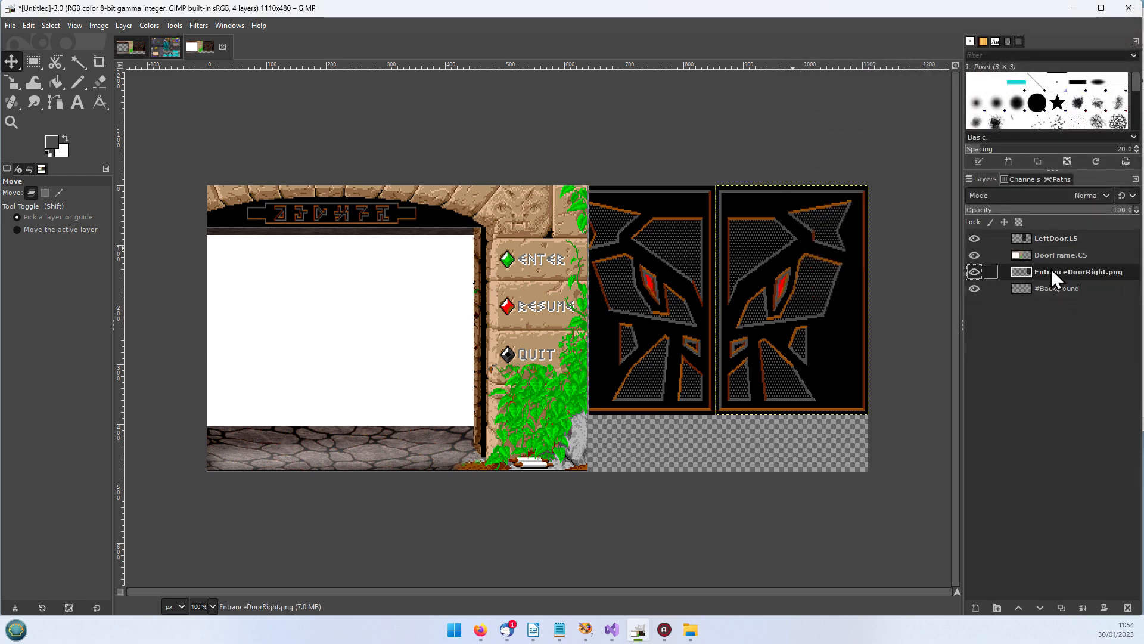
right_click(1051, 271)
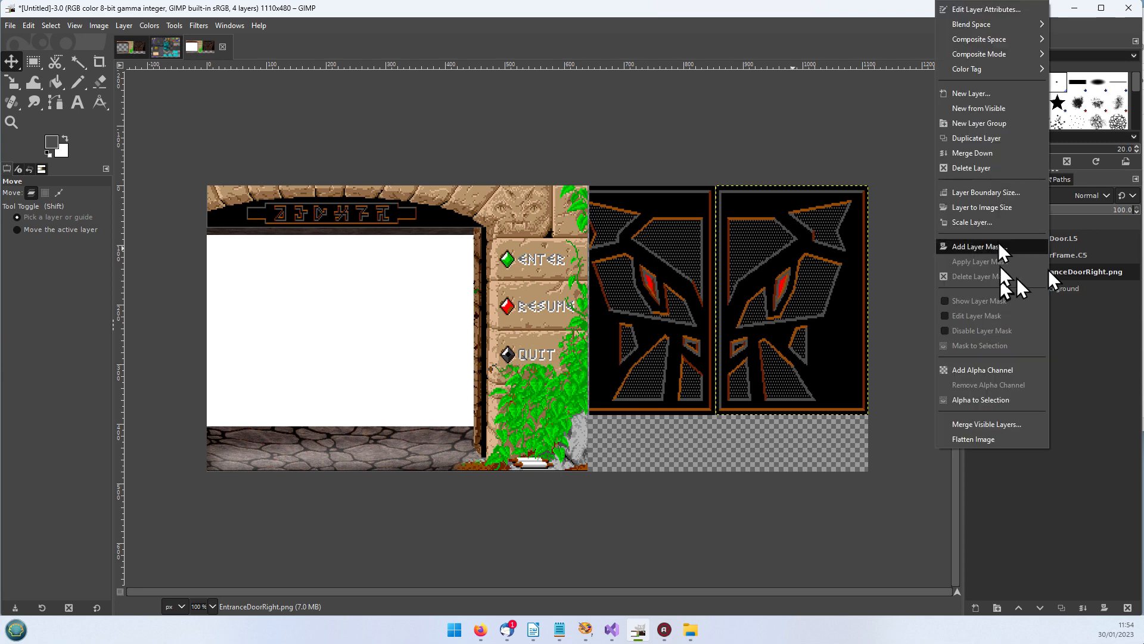
left_click(972, 9)
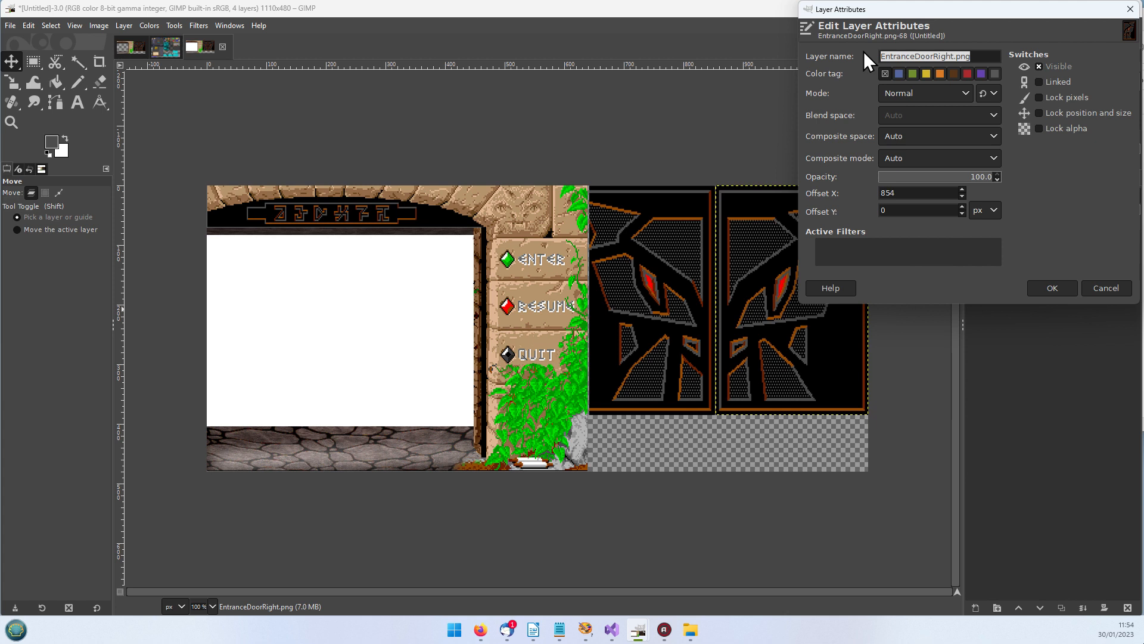
type("R")
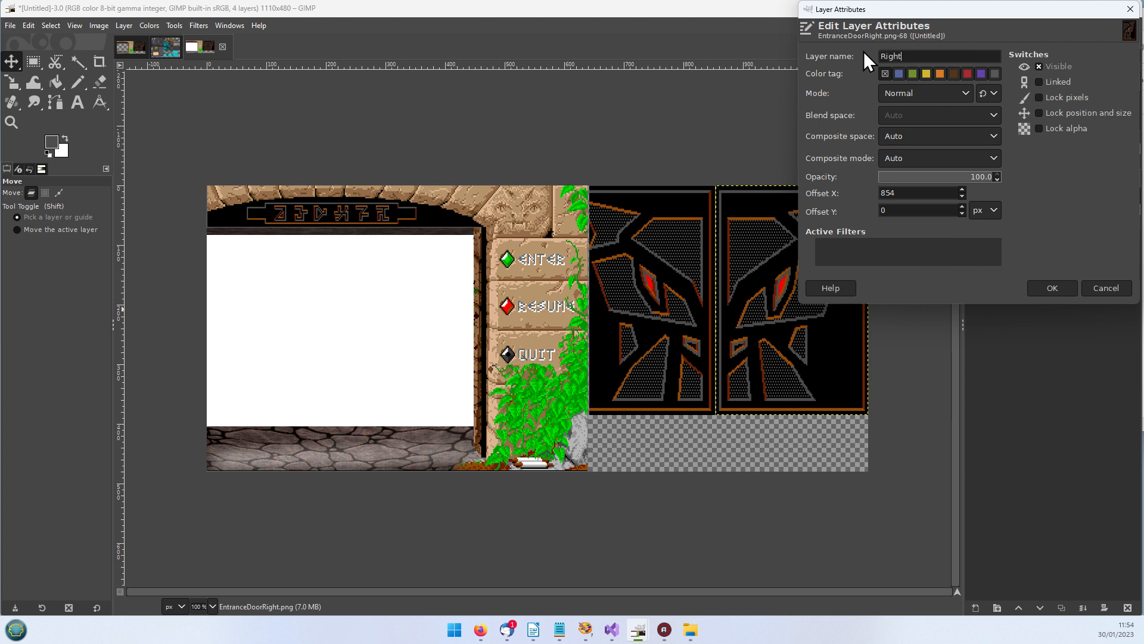
type("ightDoor.L5")
left_click(1046, 286)
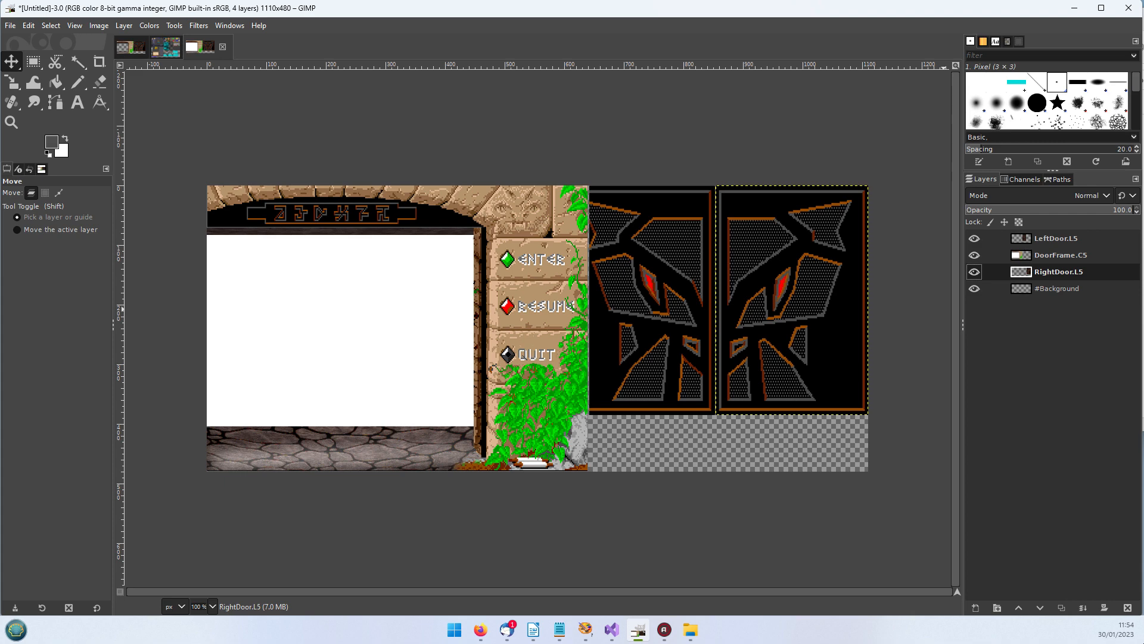
Switch to the Dungeon Master cloning guide in LibreOffice Writer and look through it from the start to the Start.data output section.
left_click_drag(1143, 114, 774, 80)
scroll(664, 262, "up", 15)
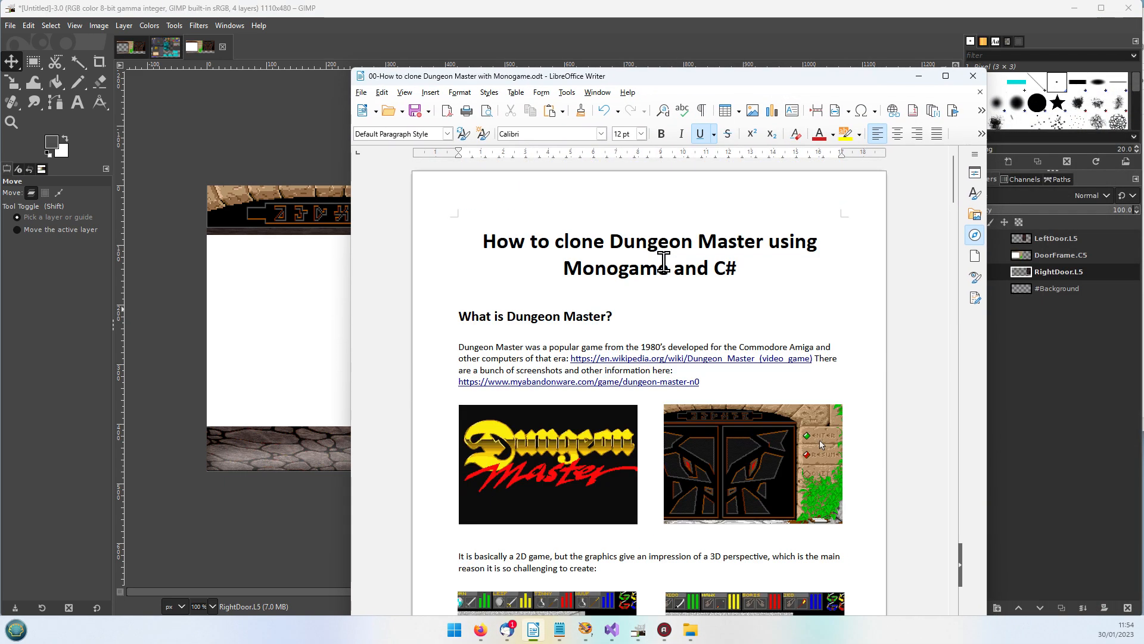
scroll(664, 262, "down", 5)
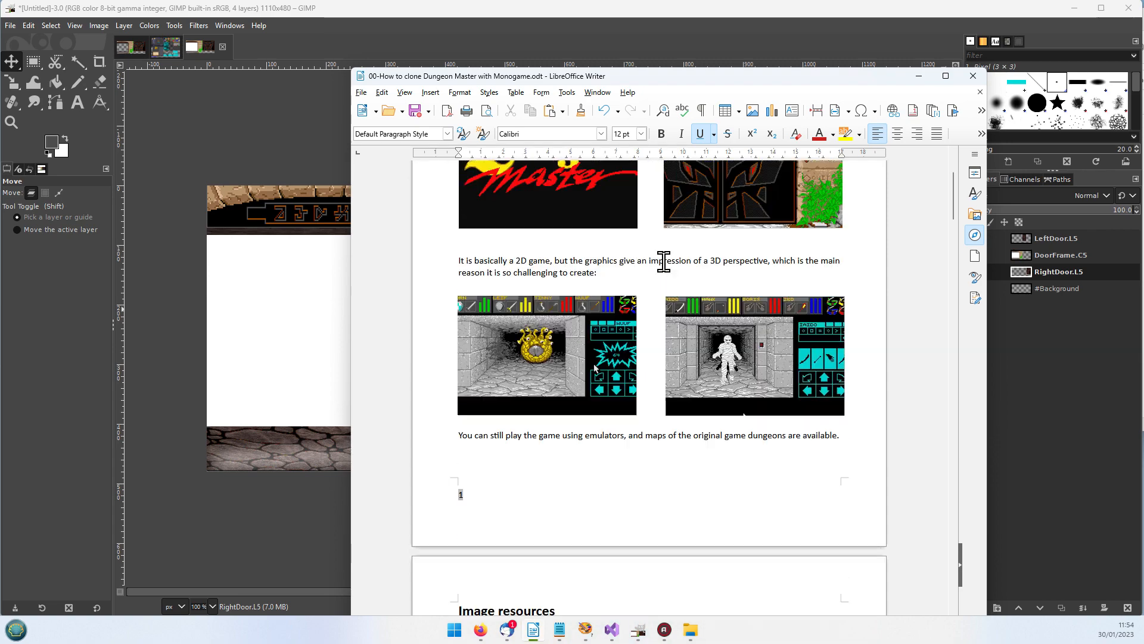
scroll(664, 263, "down", 13)
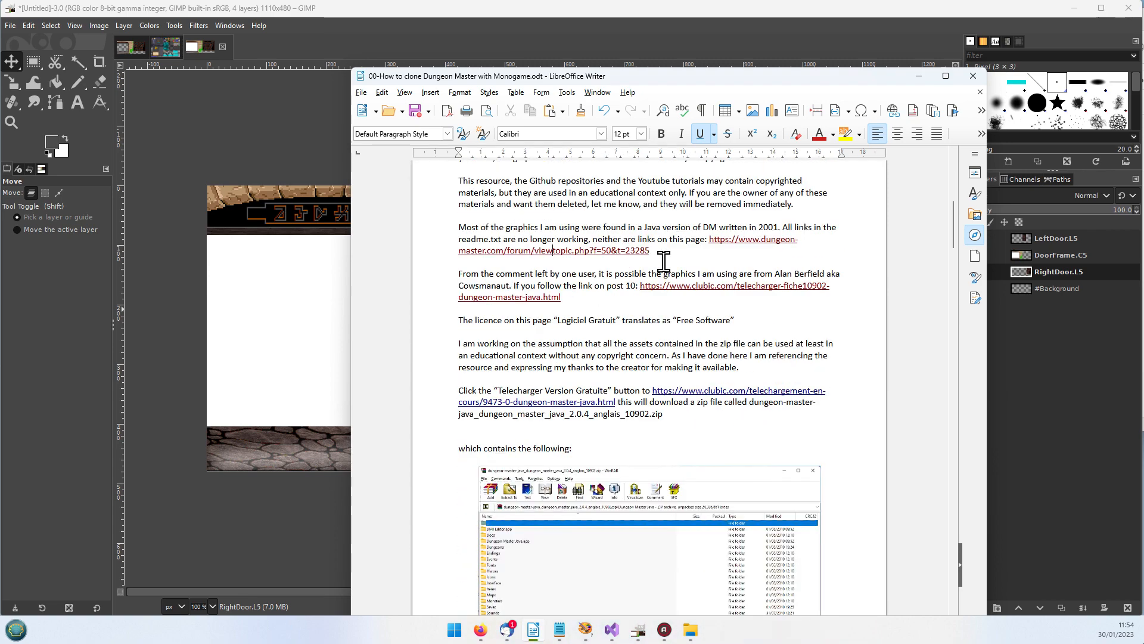
scroll(664, 262, "down", 20)
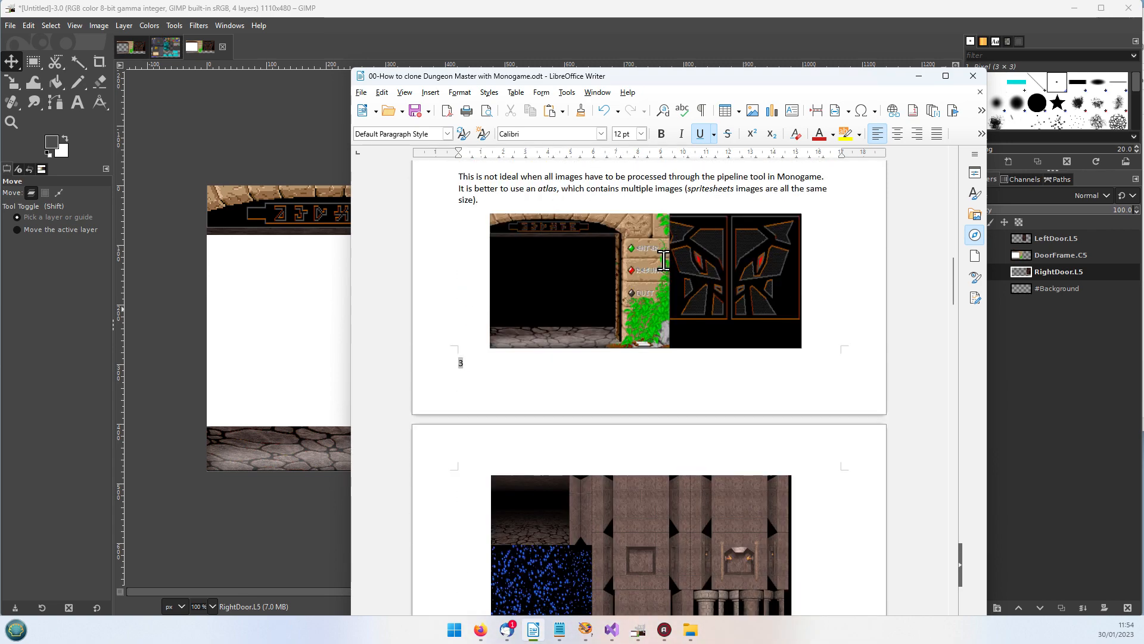
scroll(664, 262, "down", 15)
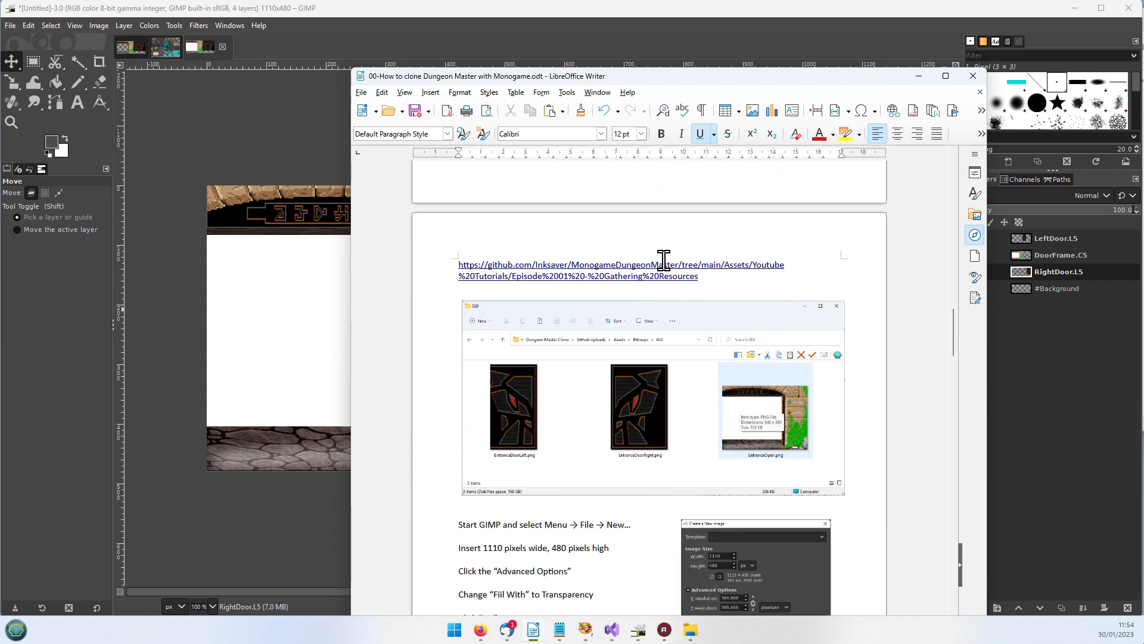
scroll(664, 261, "down", 10)
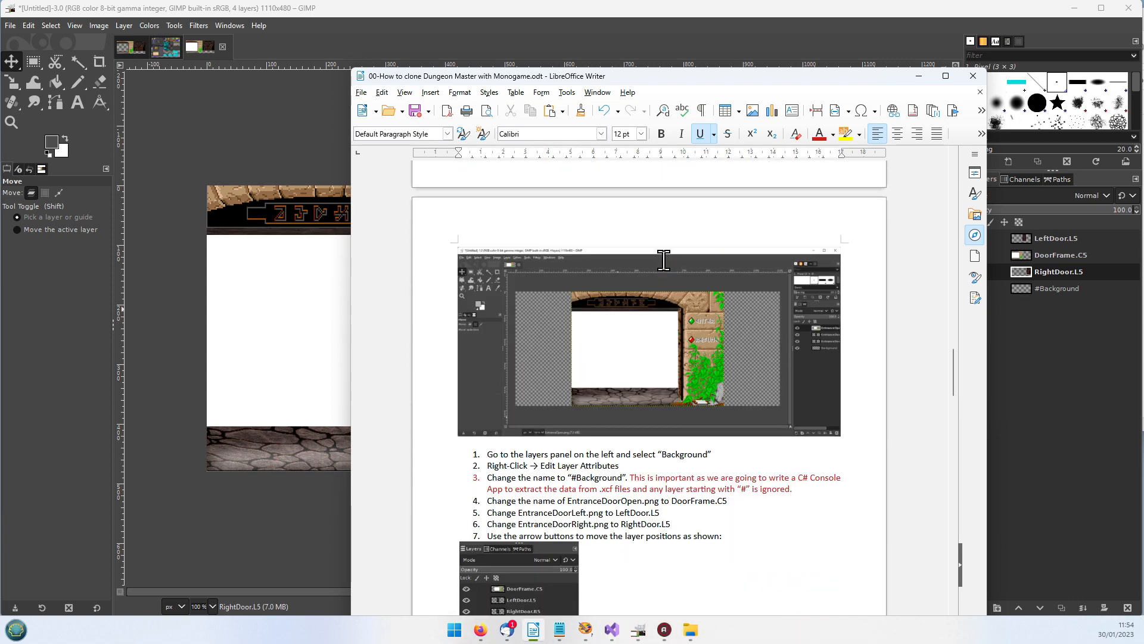
scroll(663, 260, "down", 10)
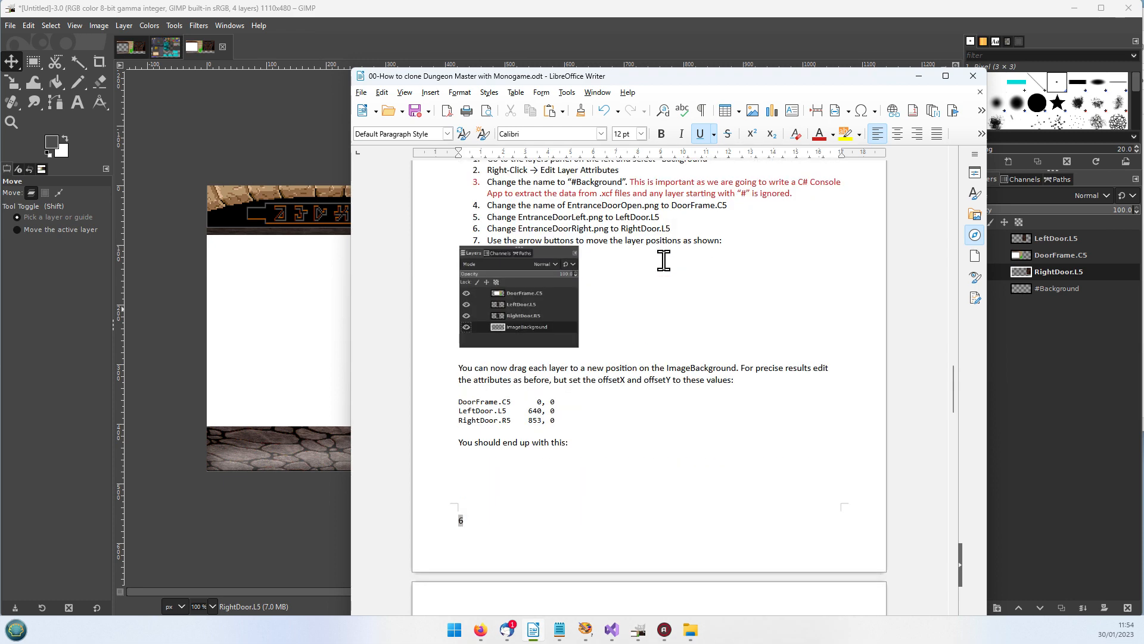
scroll(664, 261, "down", 15)
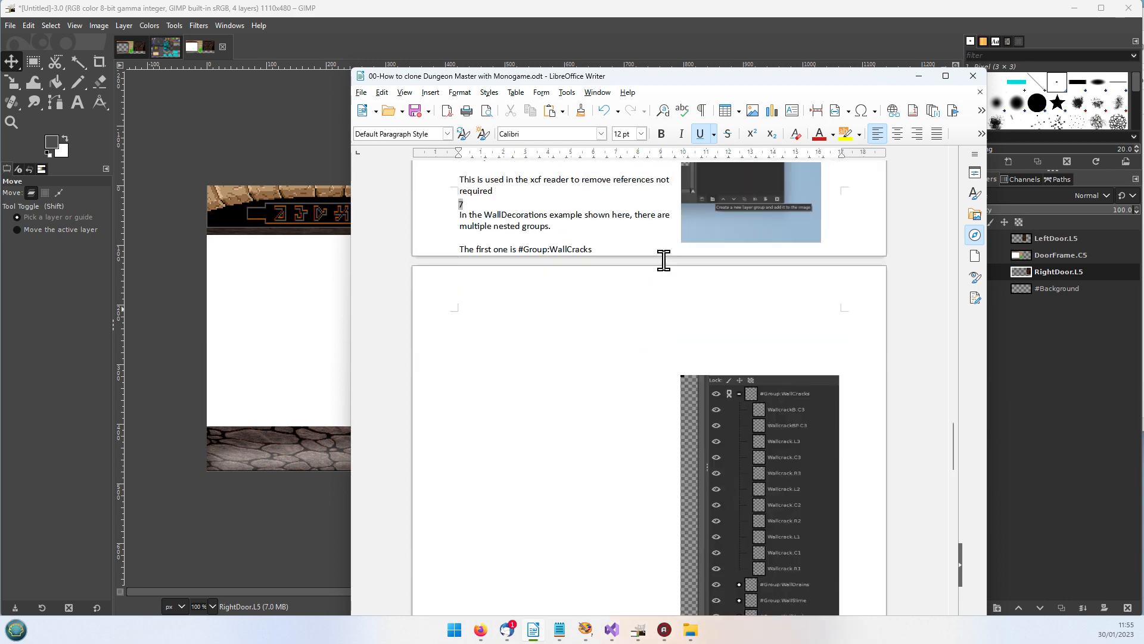
scroll(664, 261, "down", 15)
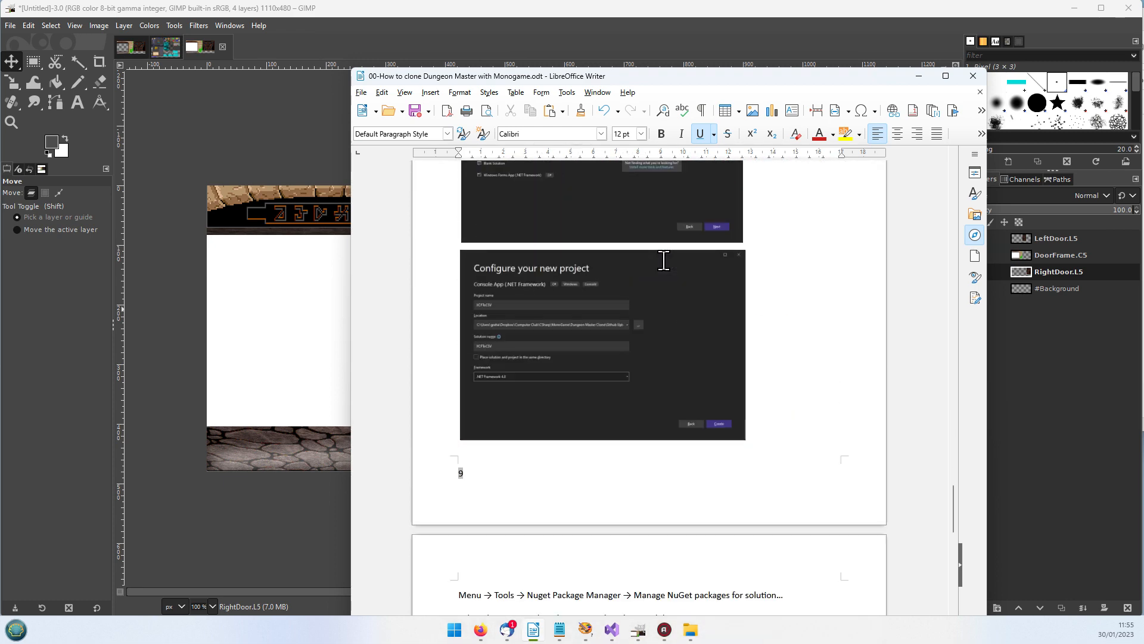
scroll(664, 261, "down", 15)
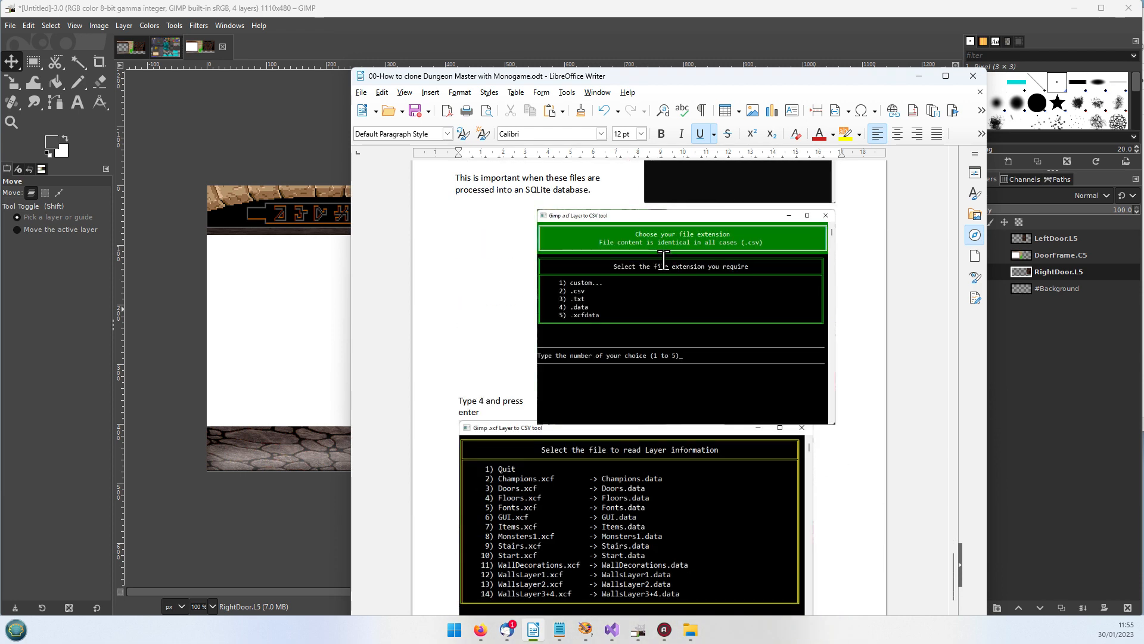
scroll(664, 262, "down", 15)
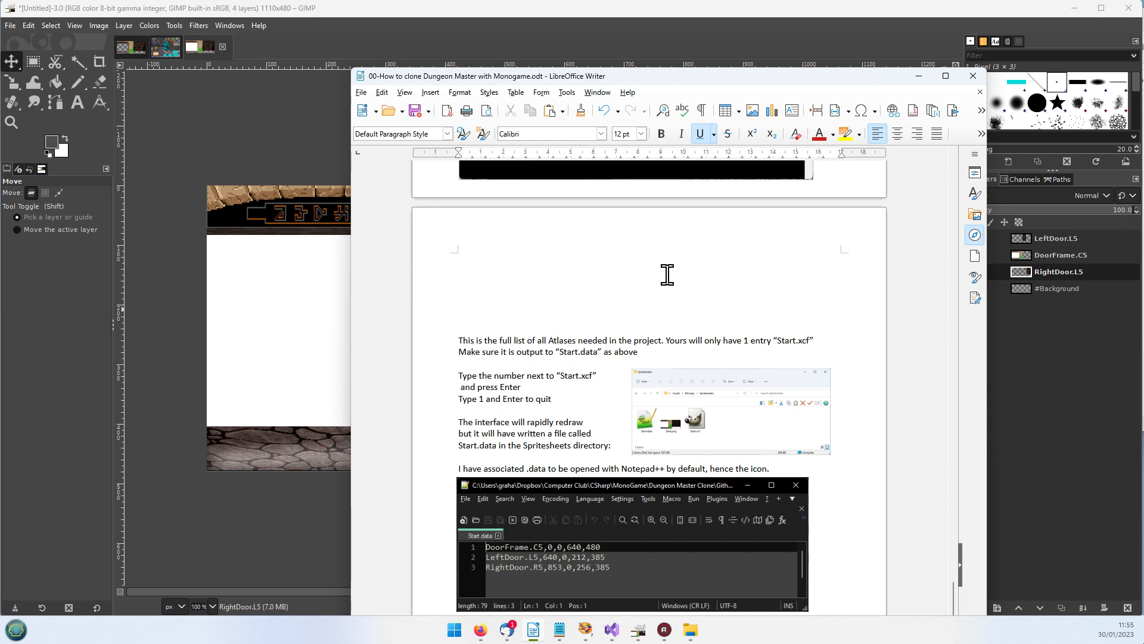
Review the guide's instructions for running the xcf reader and choosing its file extension, and return to GIMP.
scroll(667, 275, "up", 15)
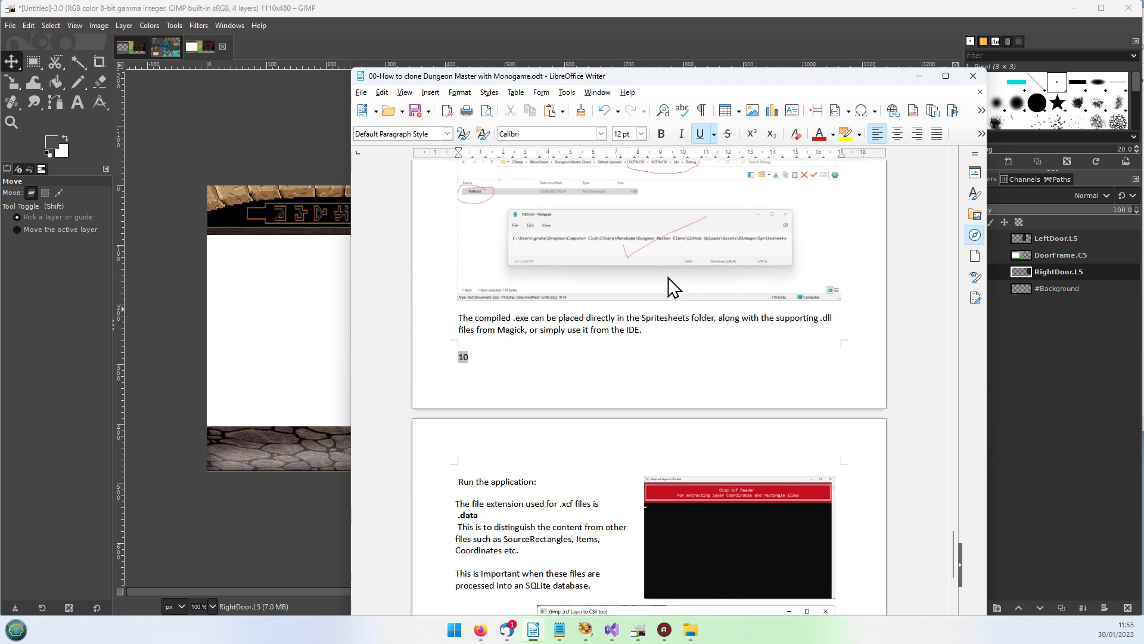
scroll(668, 278, "down", 4)
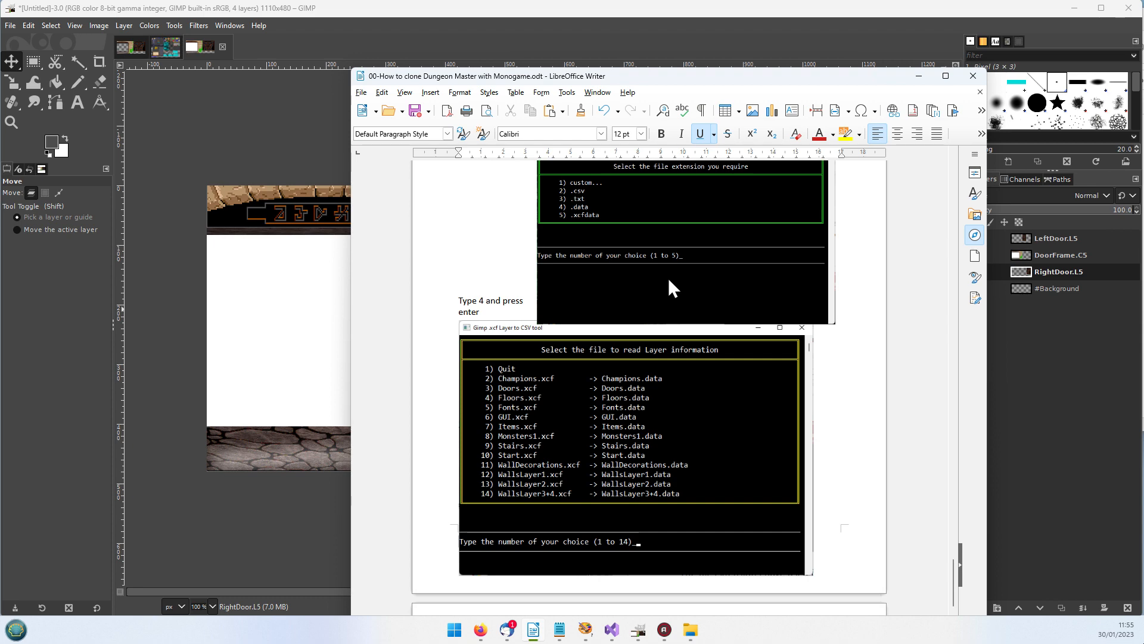
scroll(668, 279, "up", 4)
scroll(667, 277, "up", 3)
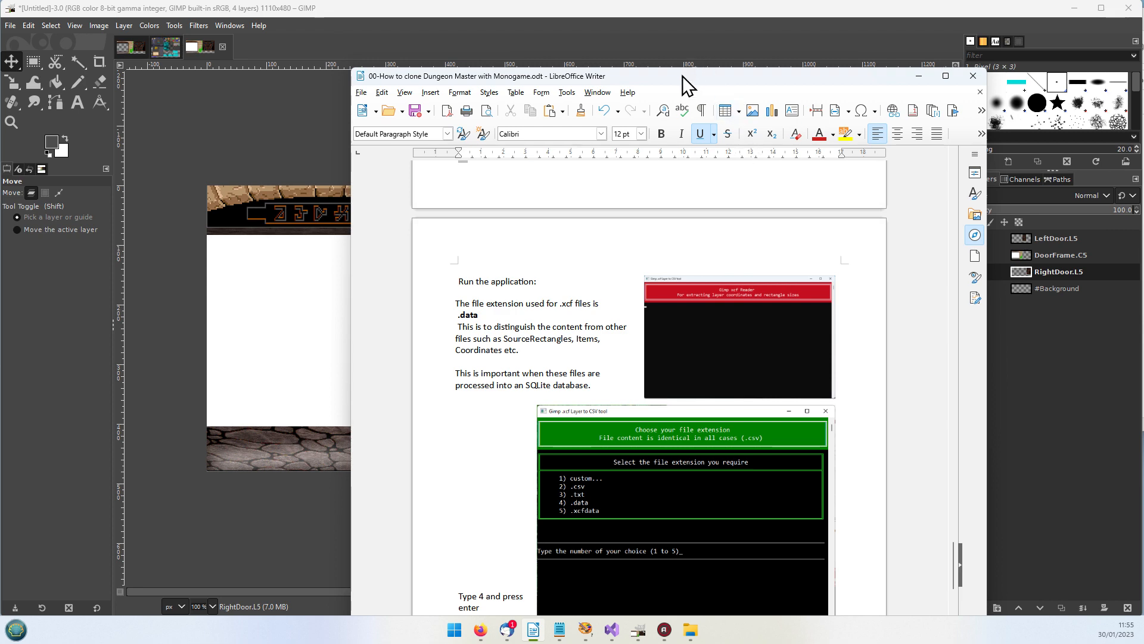
left_click_drag(681, 77, 1142, 170)
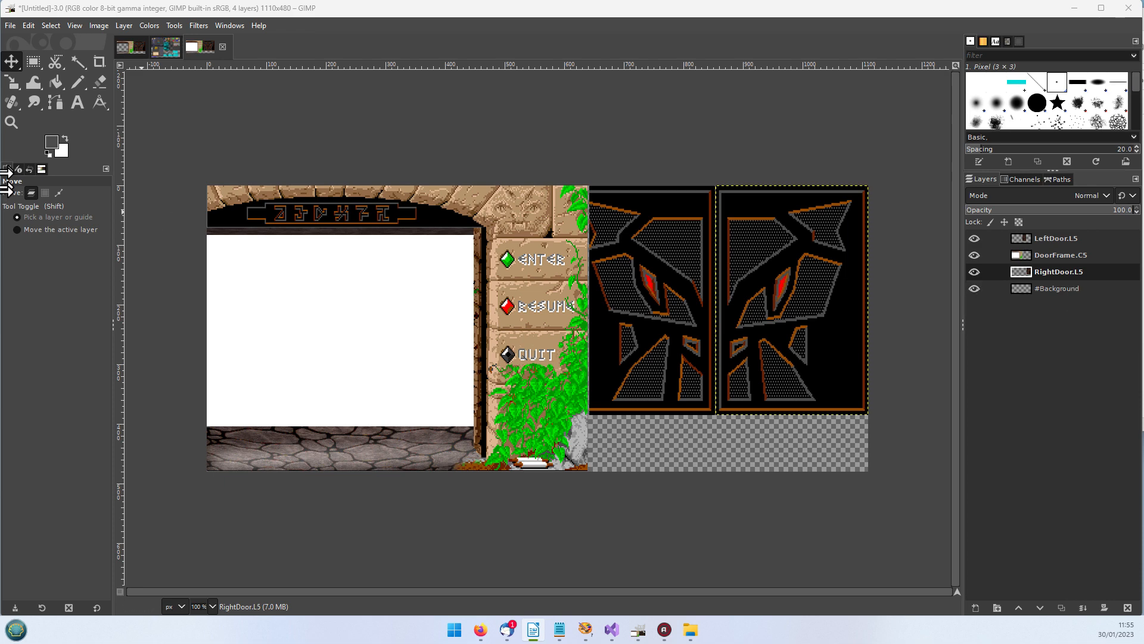
Start saving the image under a new name, go to Dungeon Master Clone's Spritesheets folder, and enter Start.xcf as the file name.
left_click(10, 25)
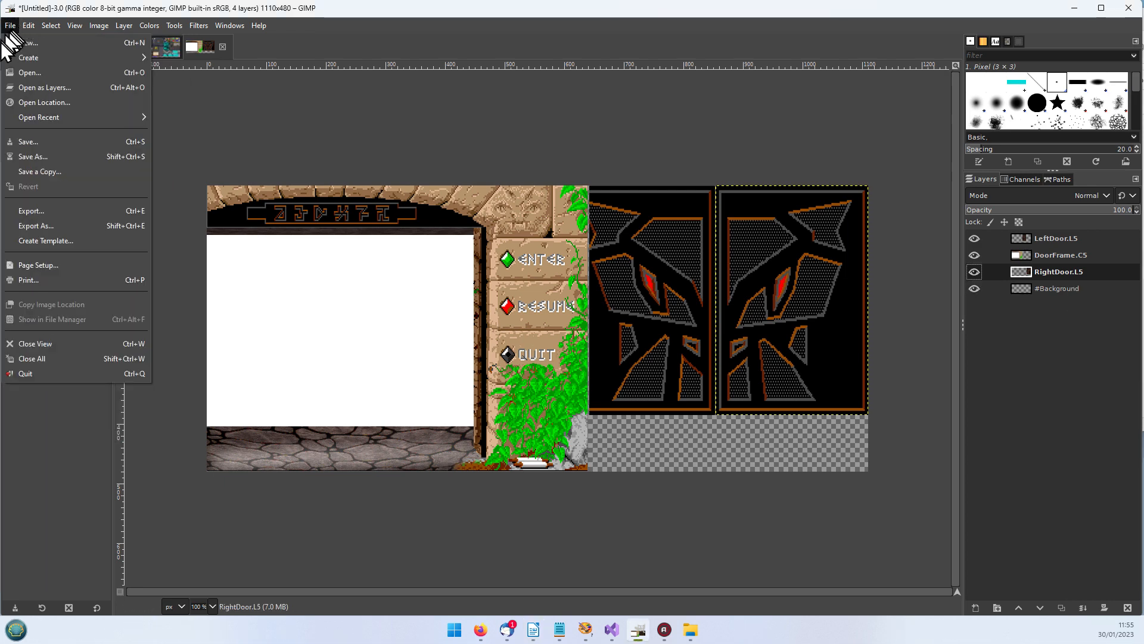
left_click(38, 153)
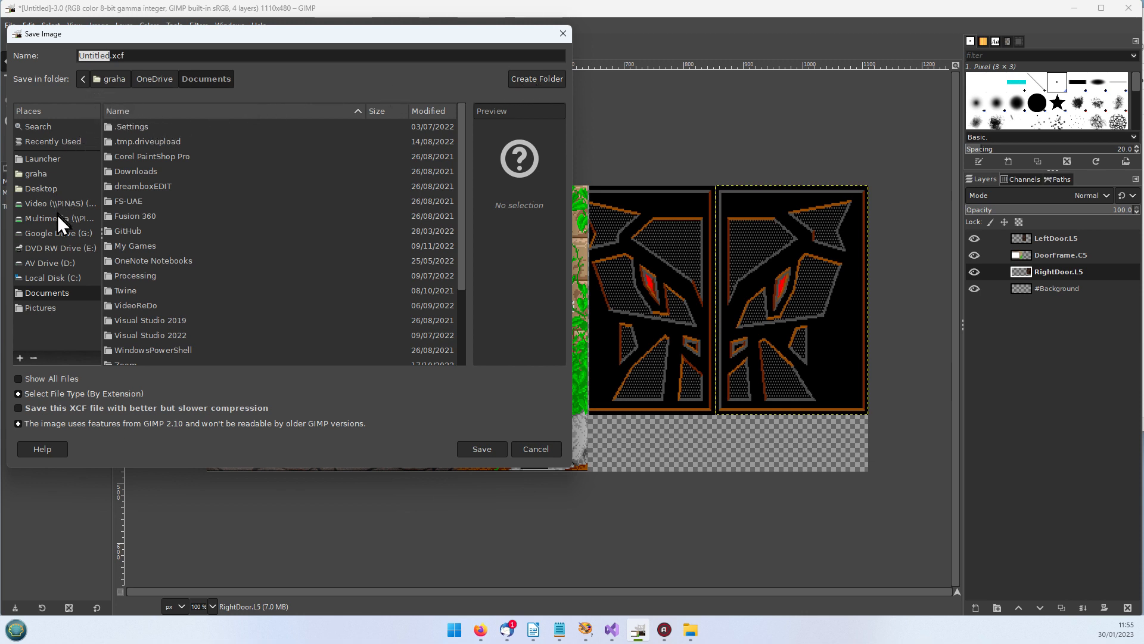
left_click(35, 174)
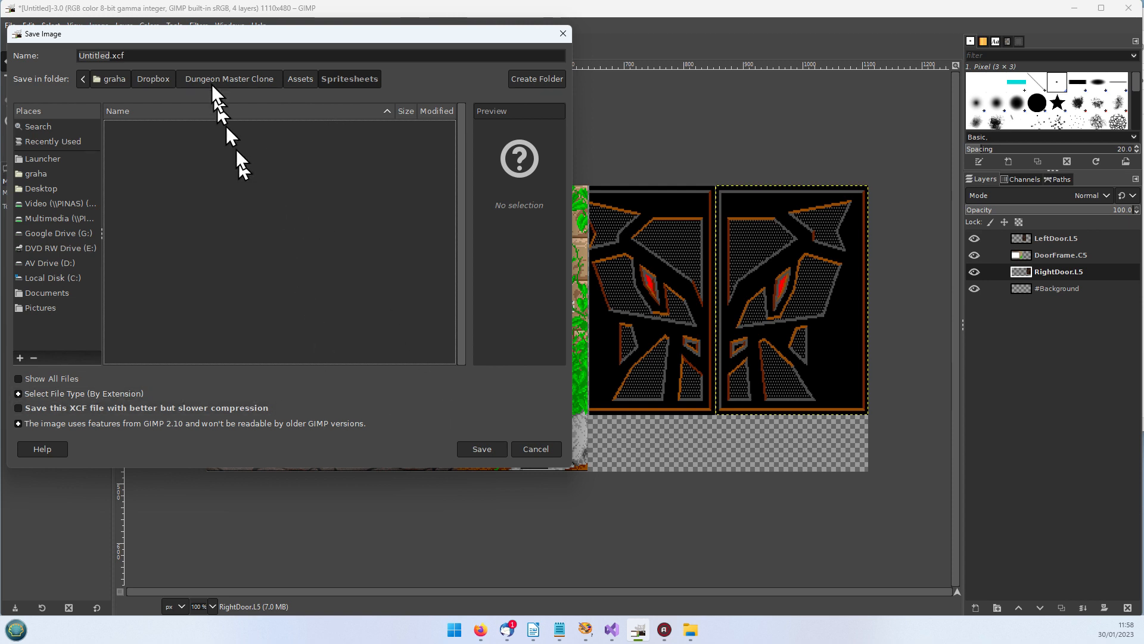
left_click(111, 57)
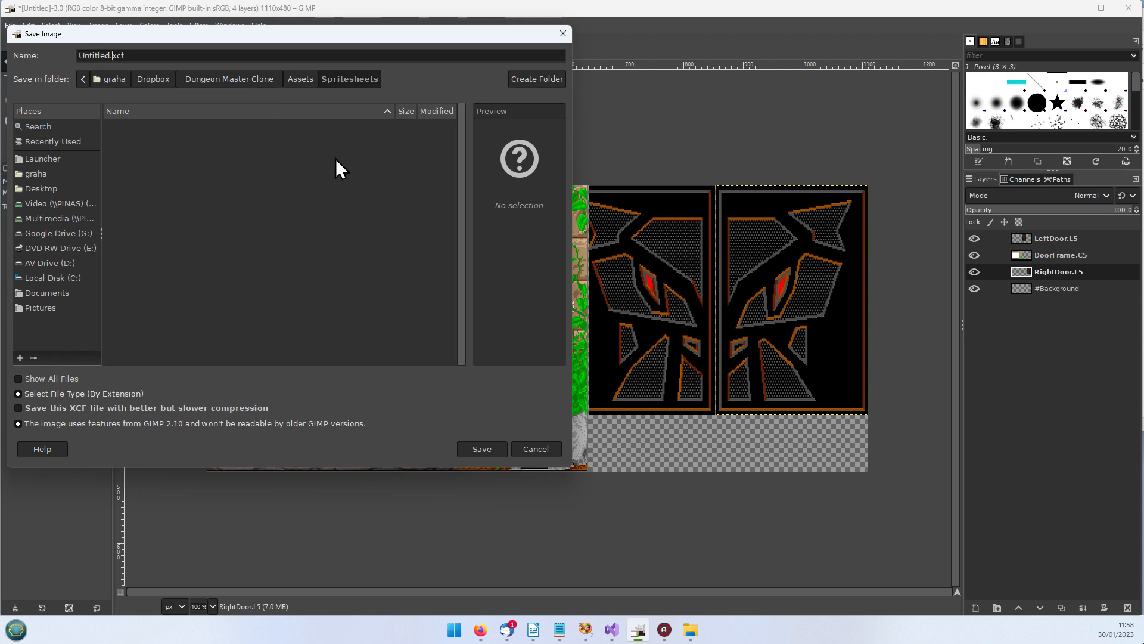
key("BackSpace")
key("BackSpace")
key("BackSpace")
key("BackSpace")
key("BackSpace")
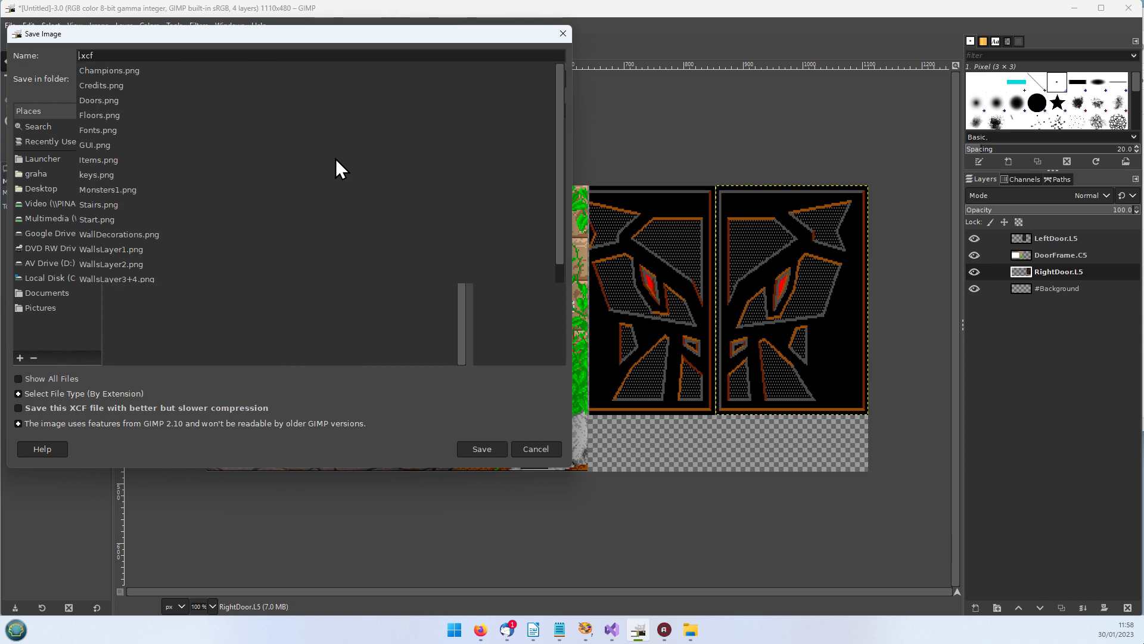
type("Start")
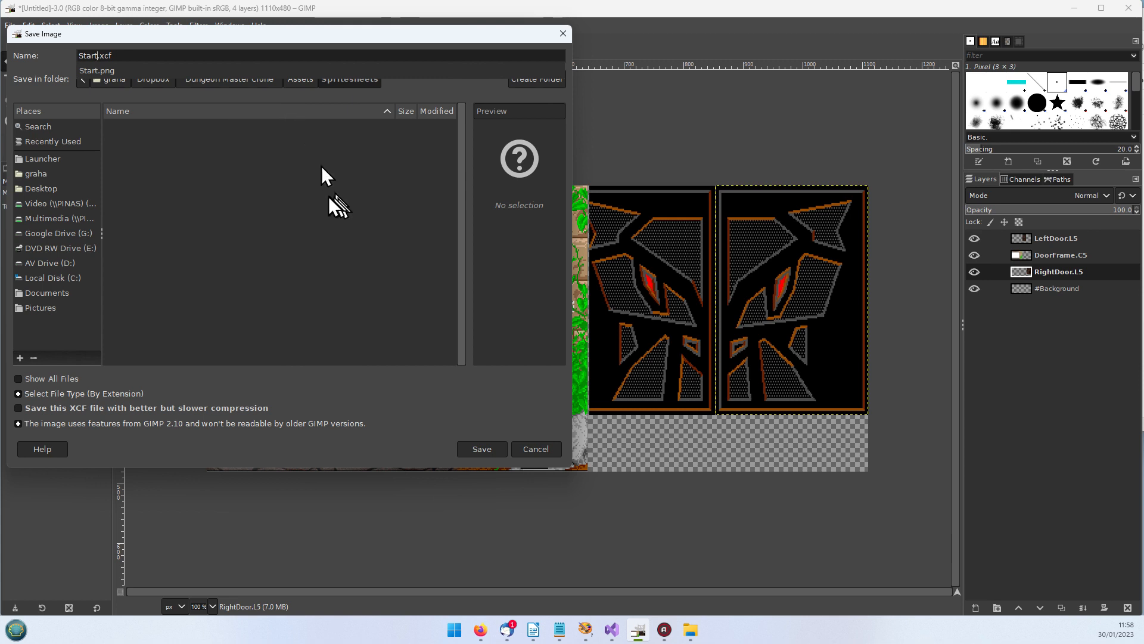
Save the image as StartTutorial.xcf in the Gimp xcf files folder under Assets.
left_click(303, 80)
left_click(302, 79)
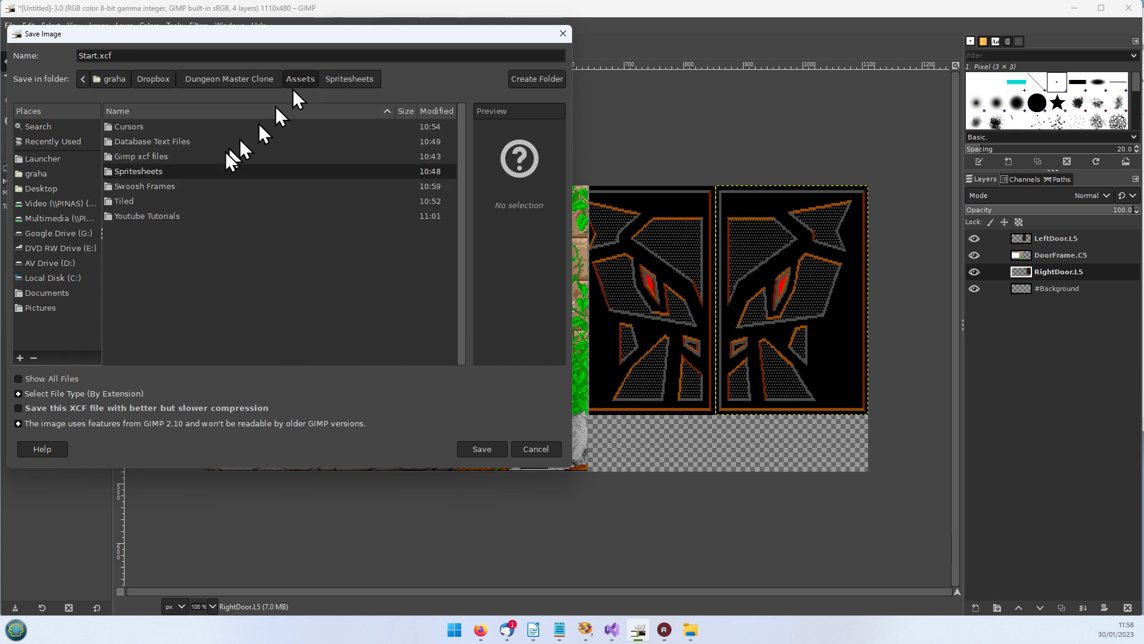
double_click(155, 156)
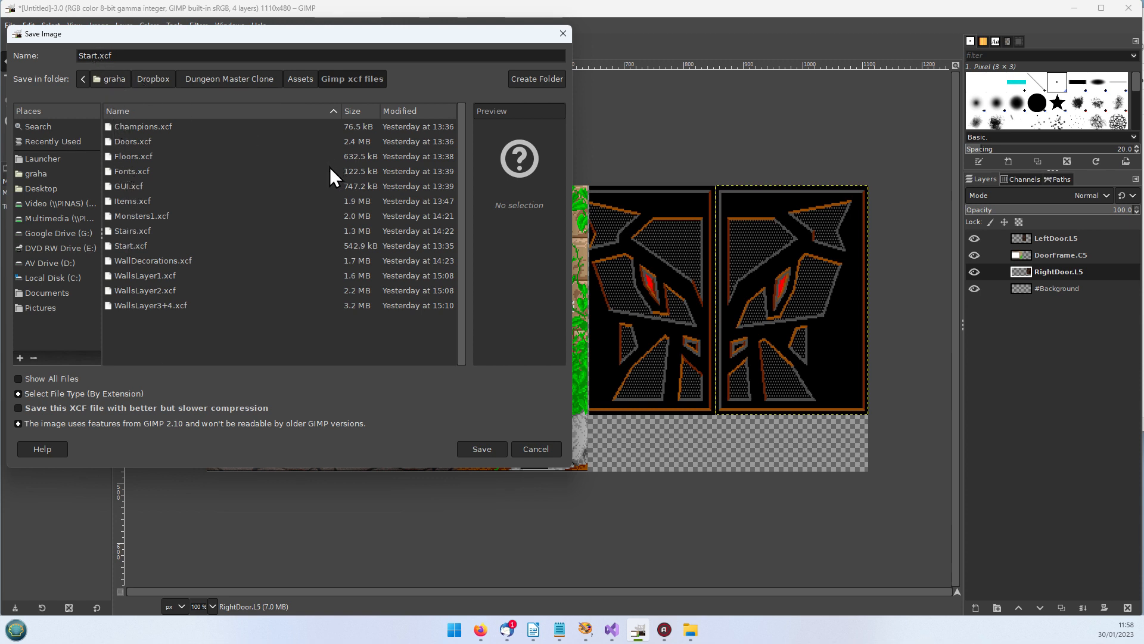
type("Tutorial")
left_click(481, 449)
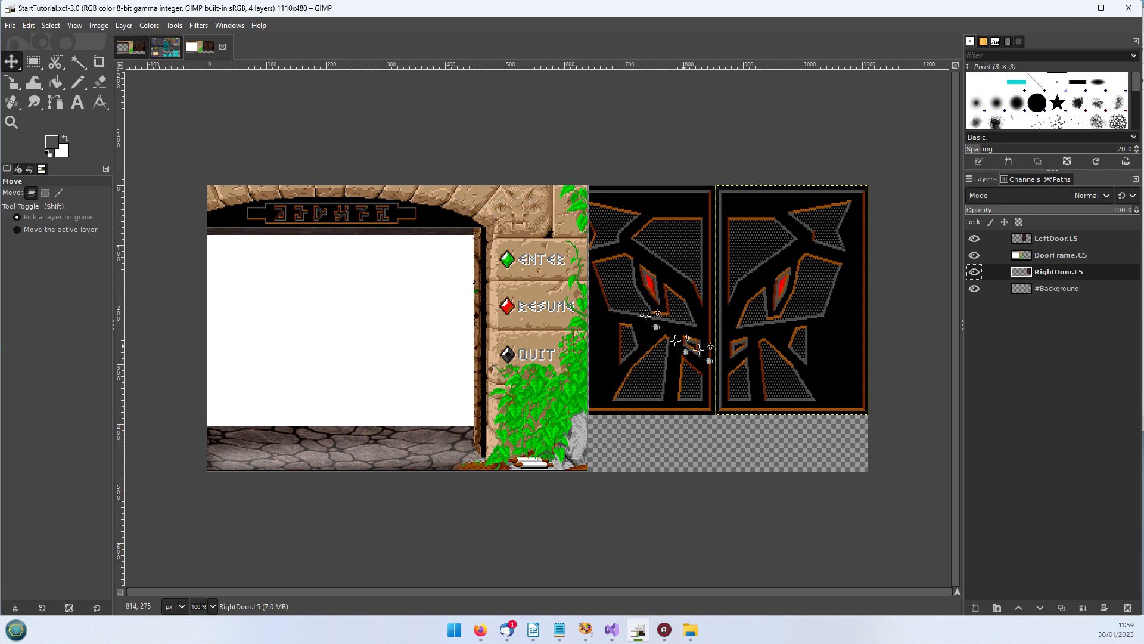
Add an alpha channel to the DoorFrame.C5 layer.
left_click(1056, 252)
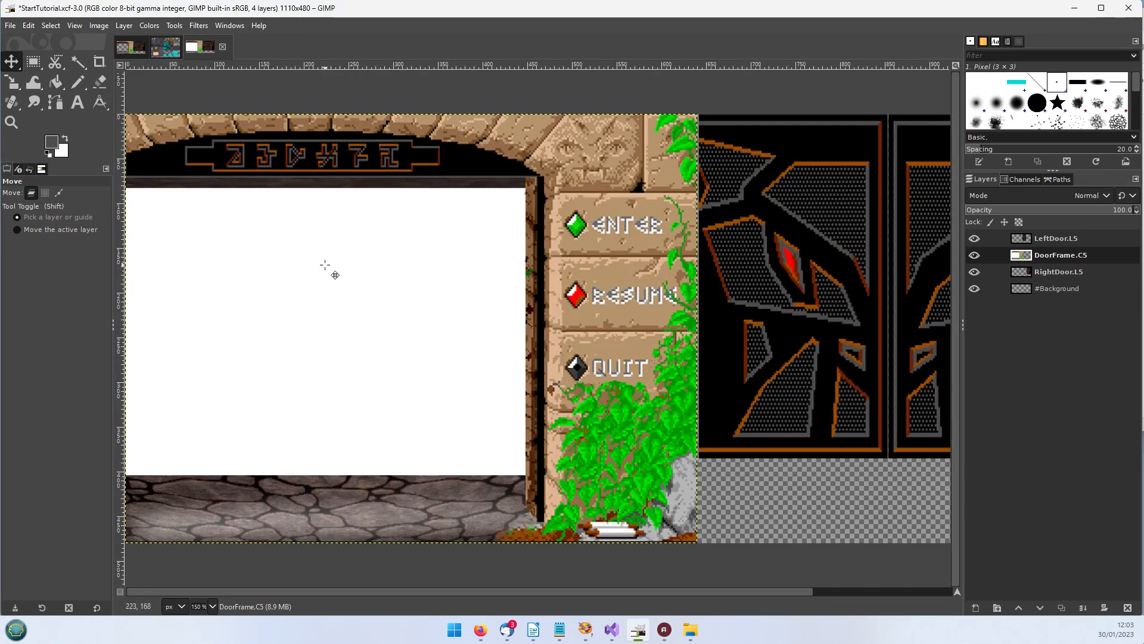
right_click(325, 265)
mouse_move(377, 361)
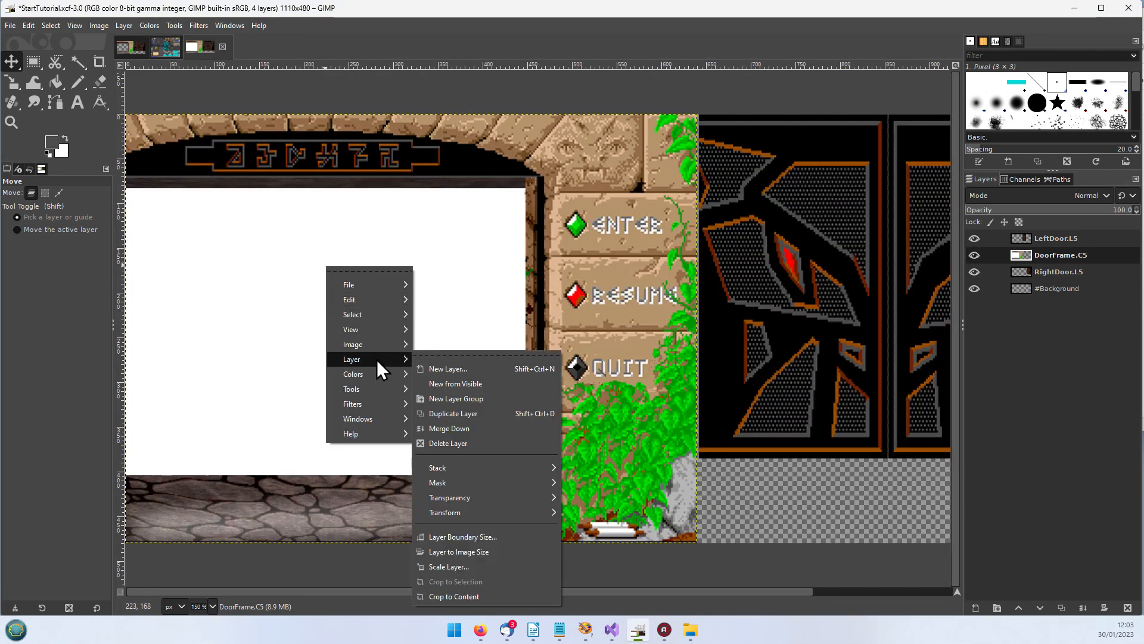
mouse_move(464, 502)
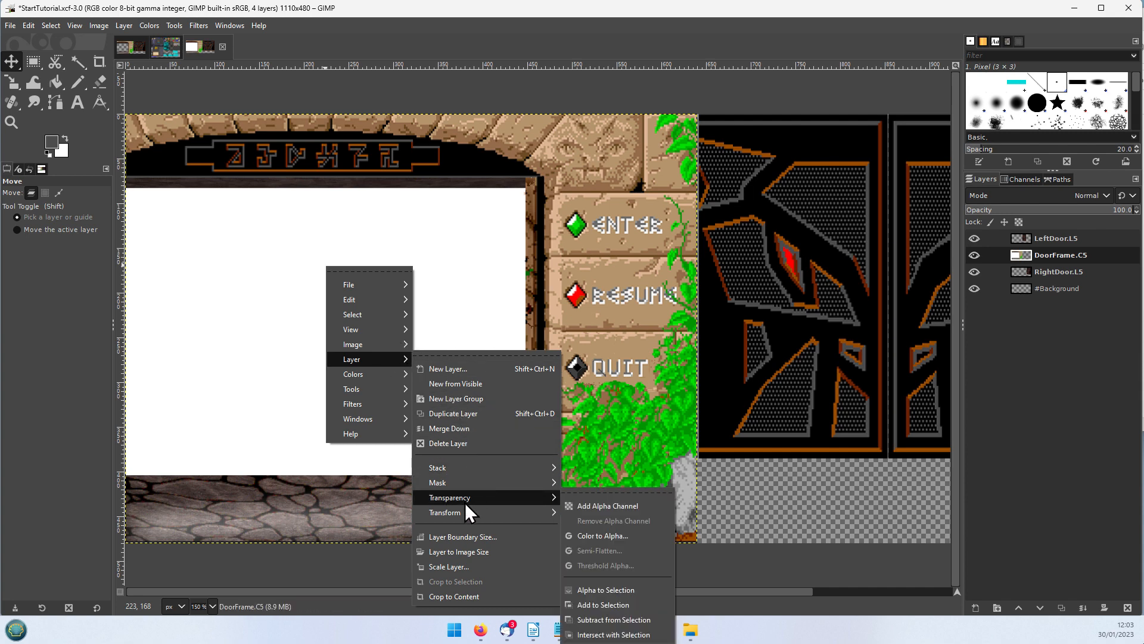
left_click(612, 506)
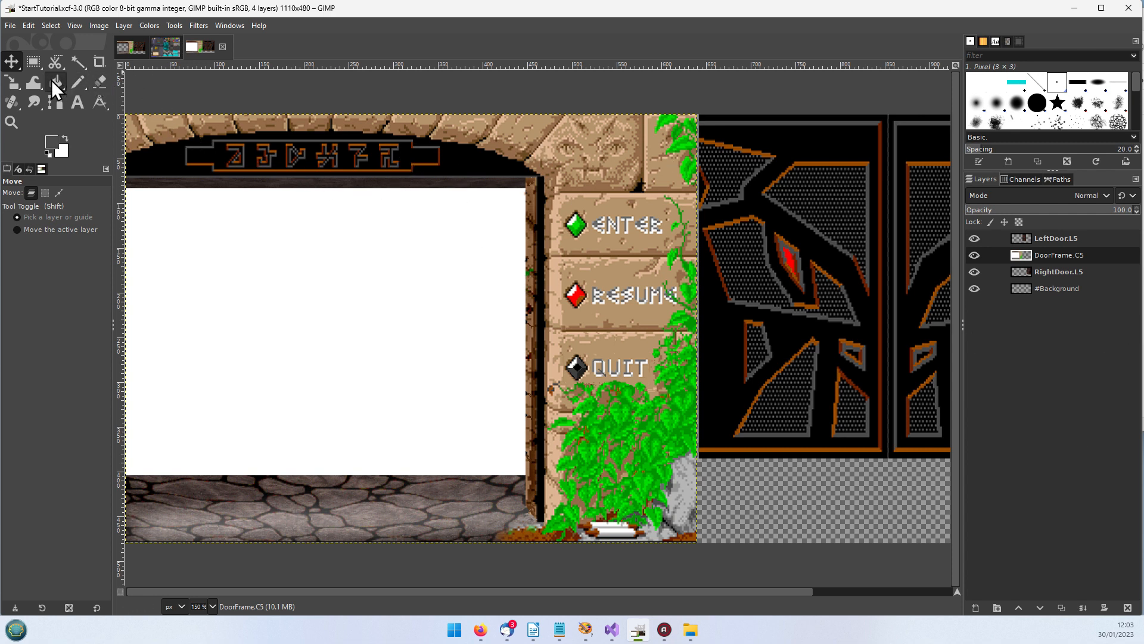
Fuzzy-select the white door opening on the DoorFrame.C5 layer, delete it to transparency and remove the selection.
left_click(77, 60)
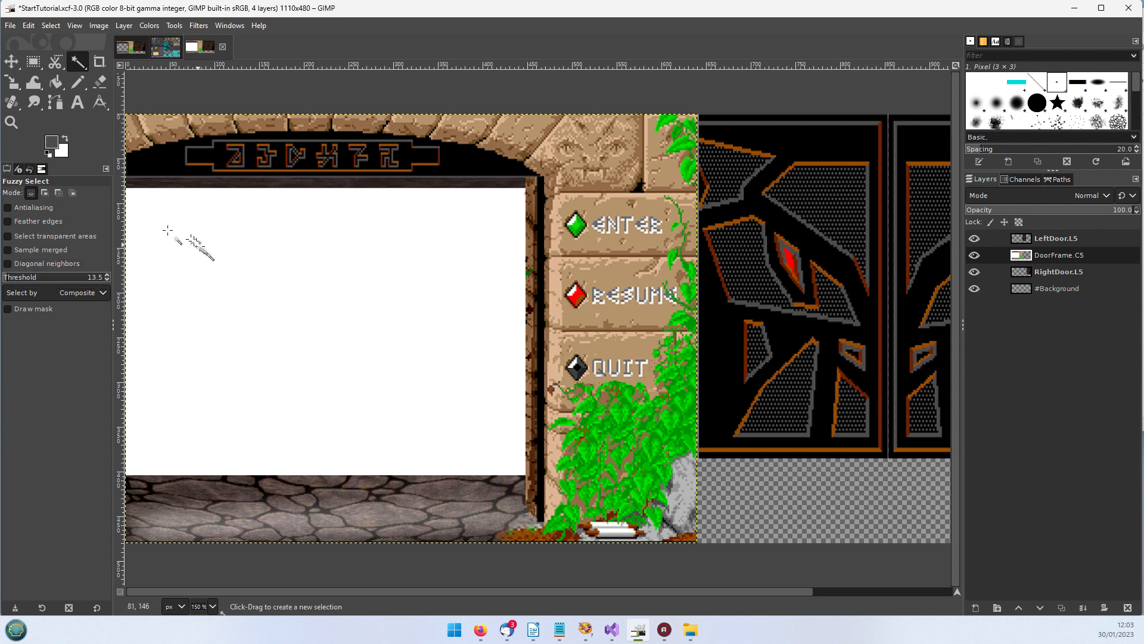
left_click(280, 271)
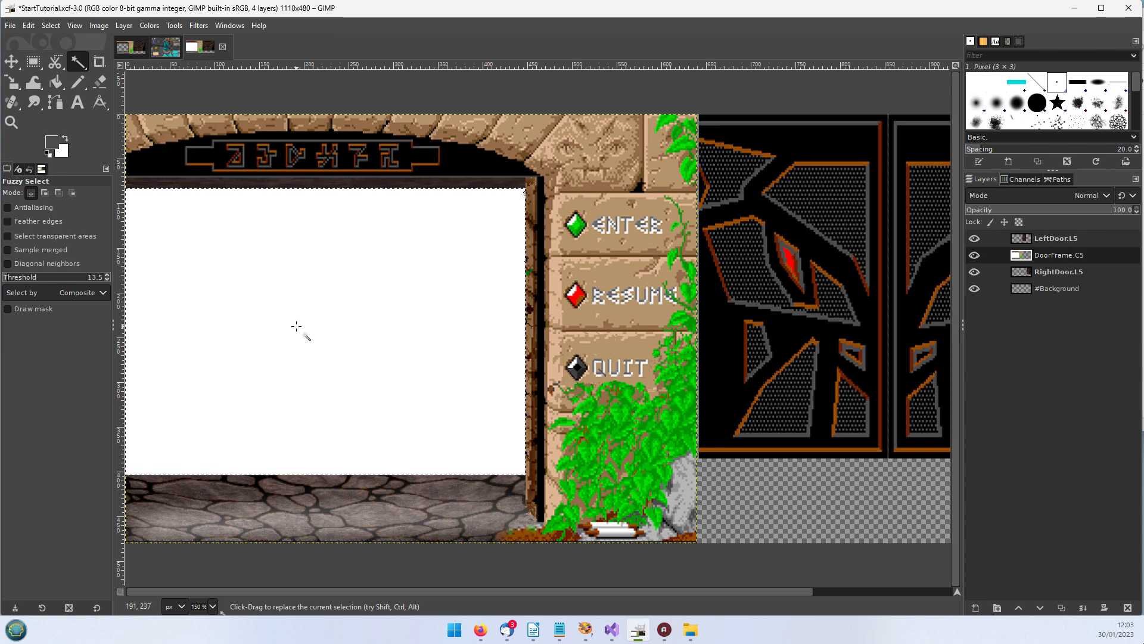
key("Delete")
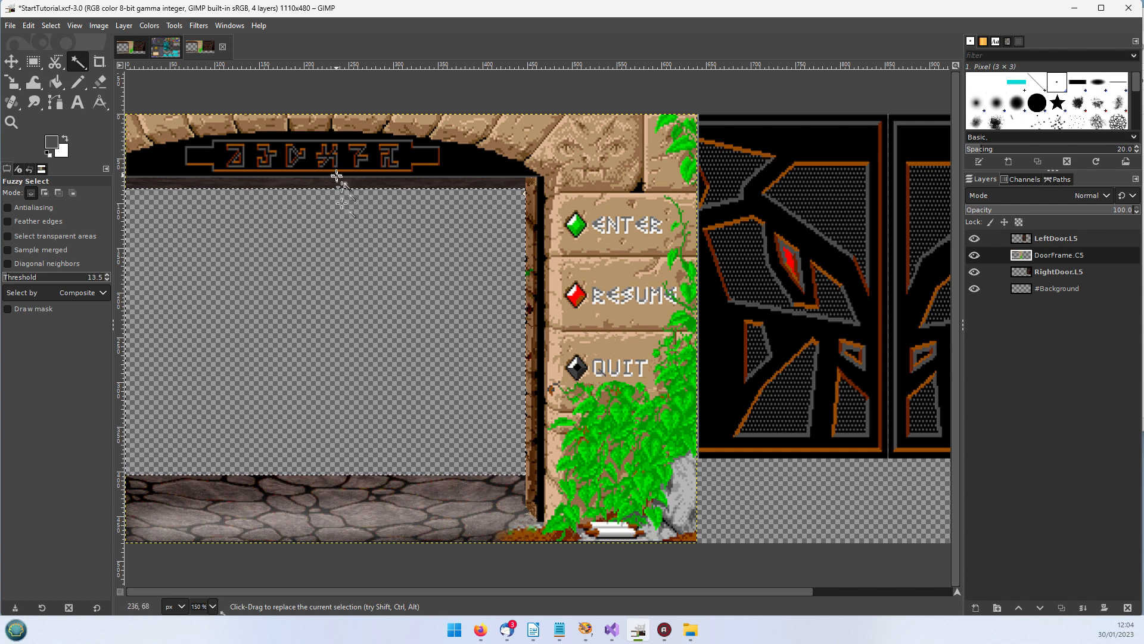
left_click(51, 25)
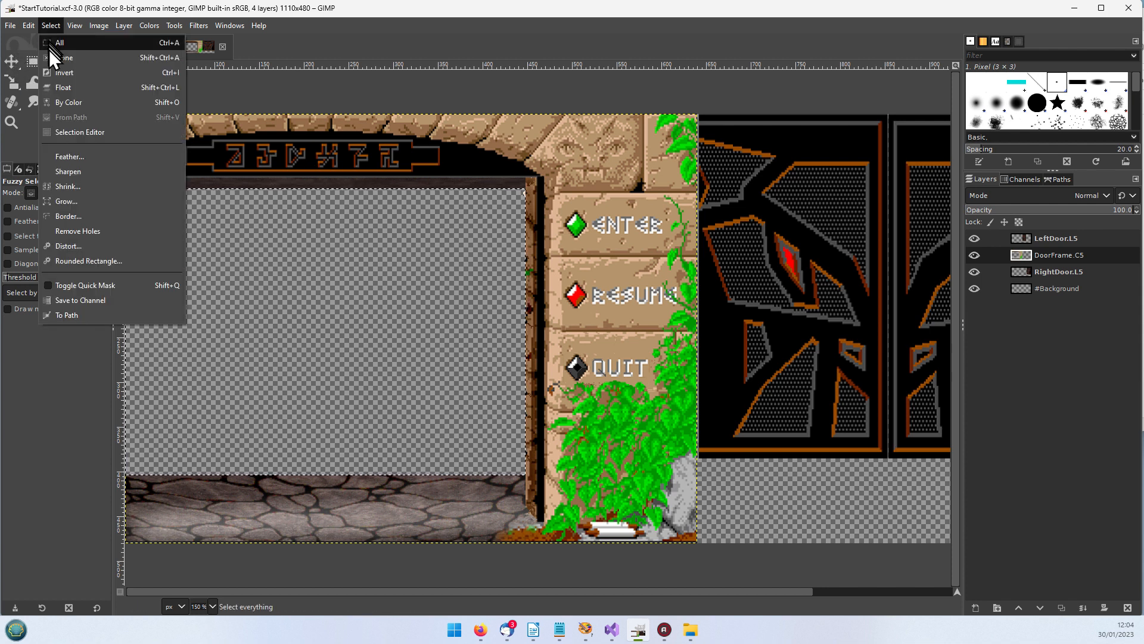
left_click(52, 56)
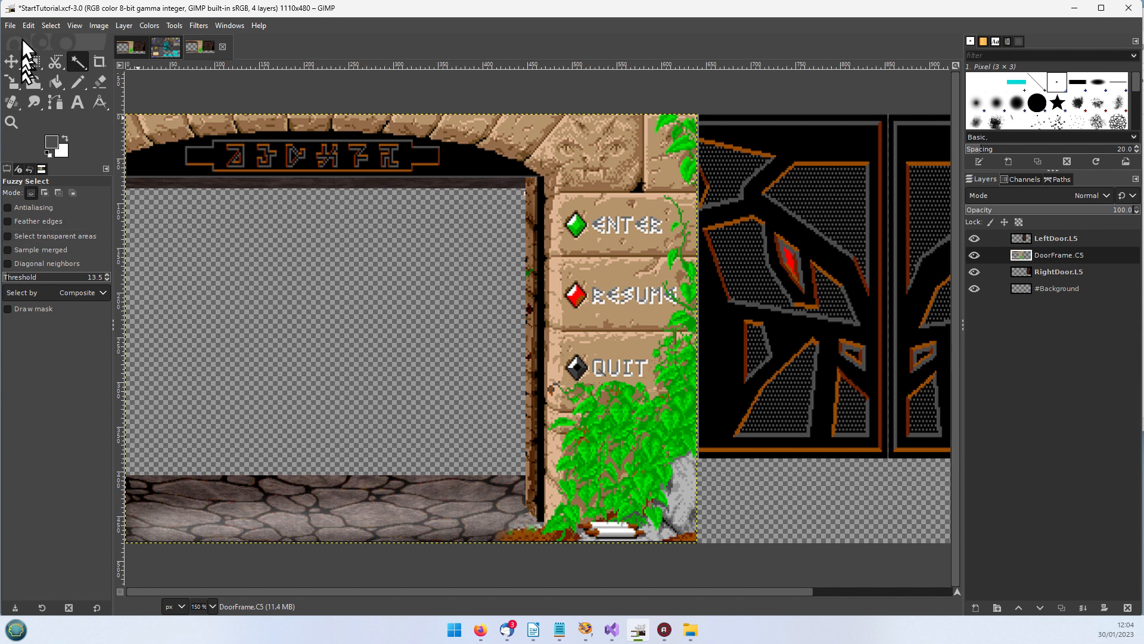
Save the image, and export it as StartTutorial.png with the default PNG options to the Spritesheets folder under Assets.
left_click(10, 25)
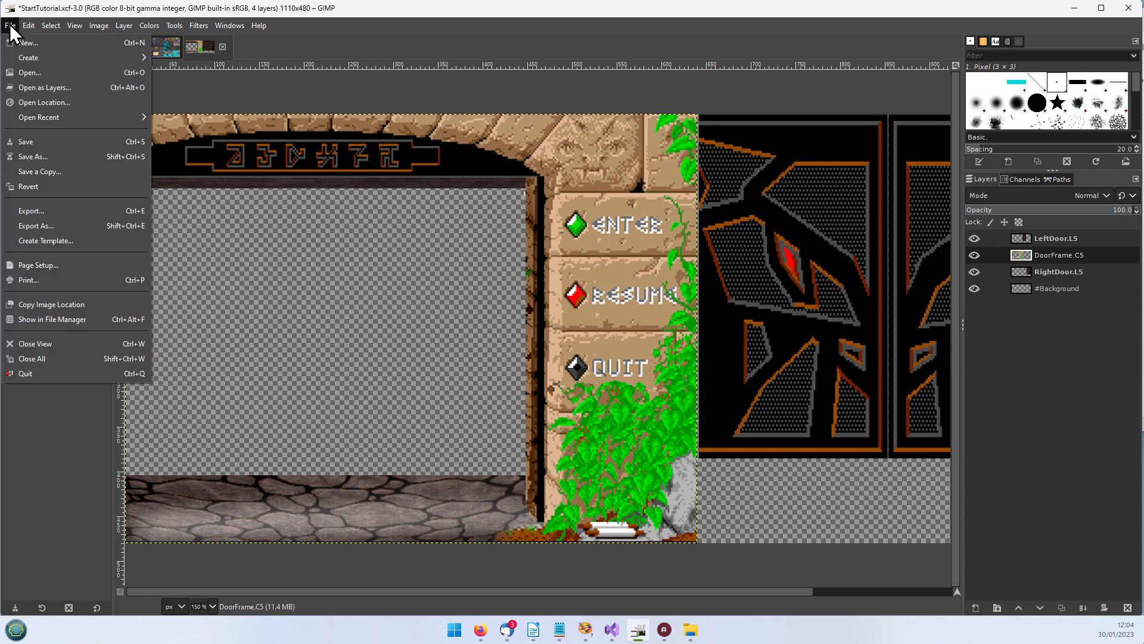
left_click(19, 140)
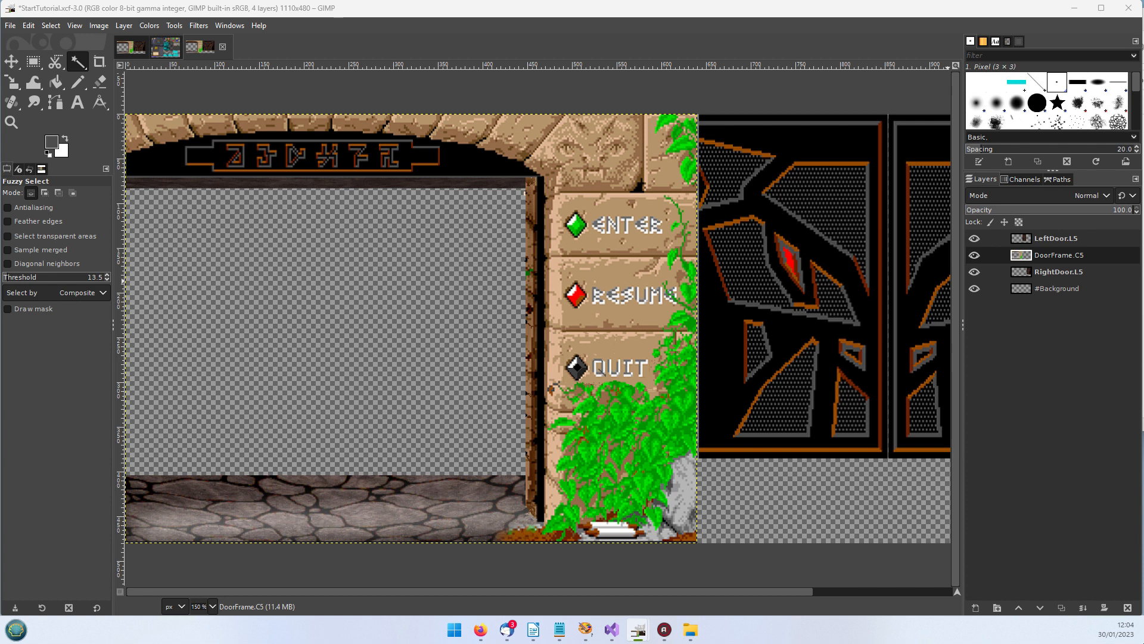
left_click(12, 27)
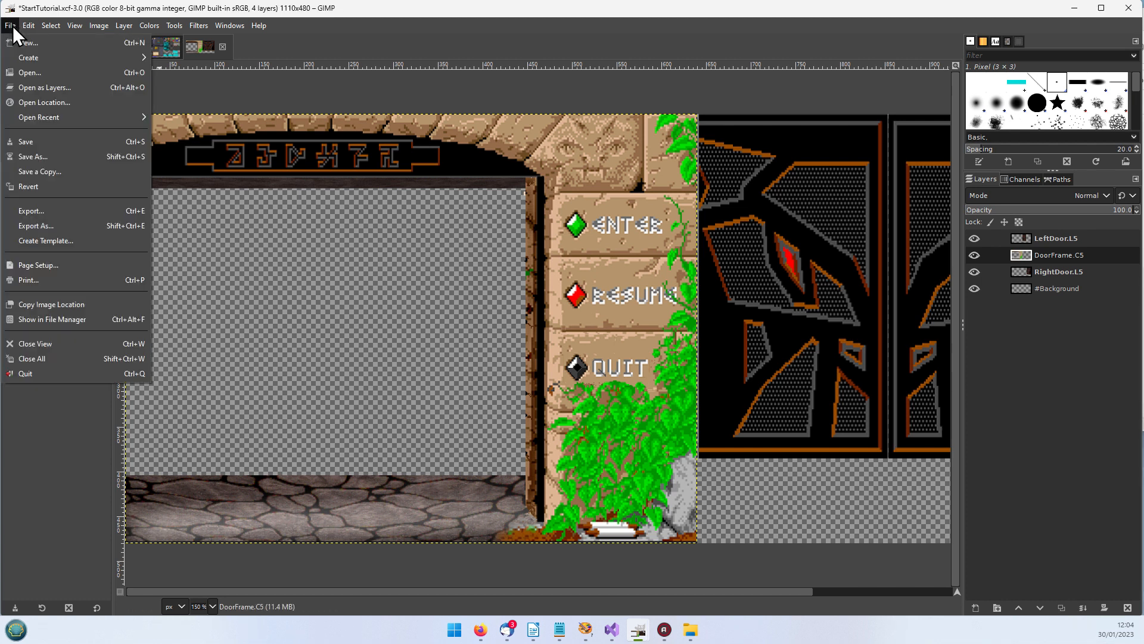
left_click(42, 208)
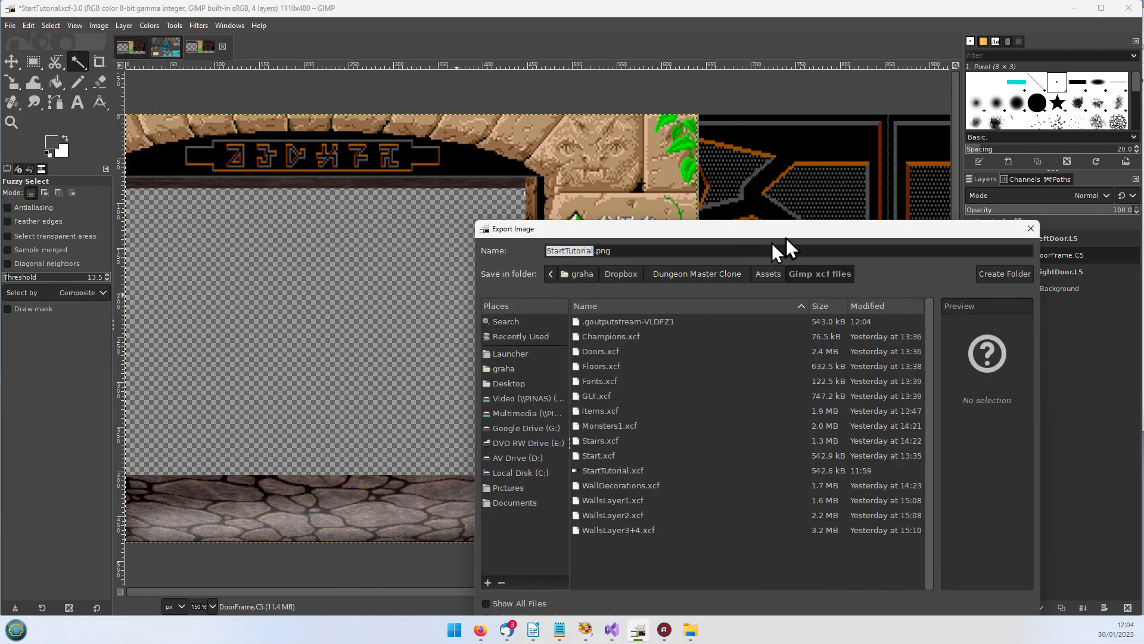
left_click_drag(791, 232, 669, 106)
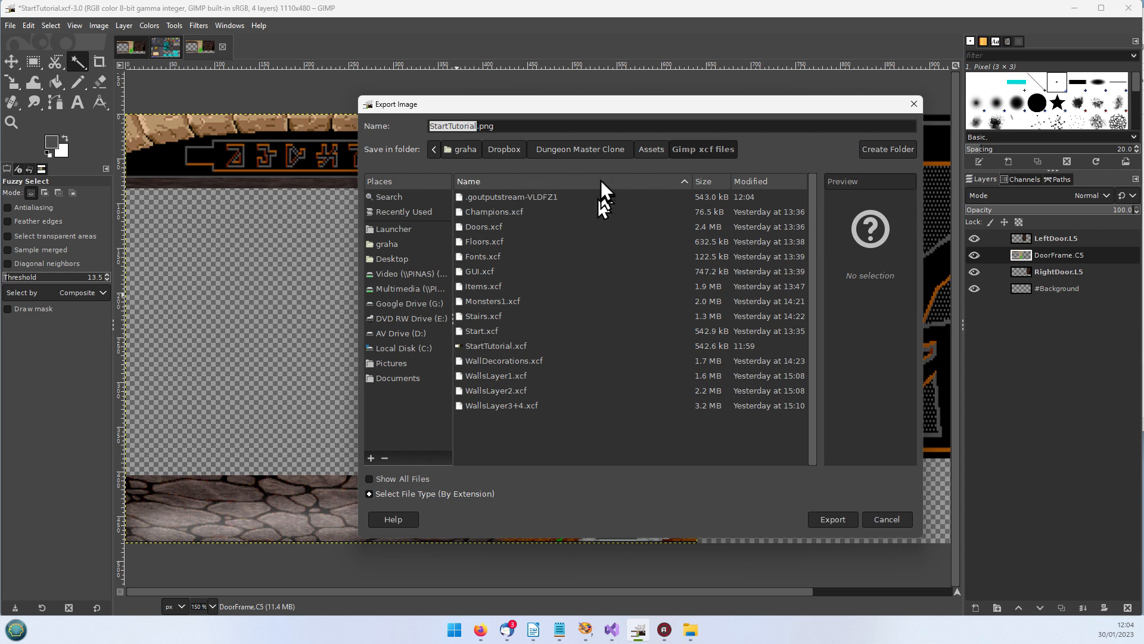
left_click(642, 151)
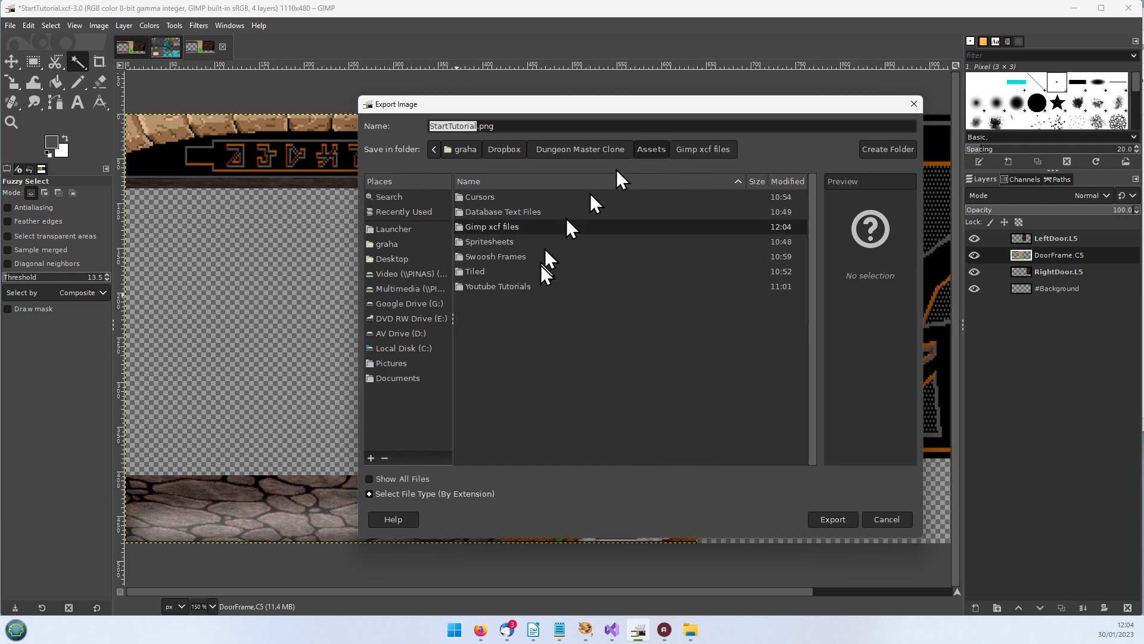
double_click(491, 242)
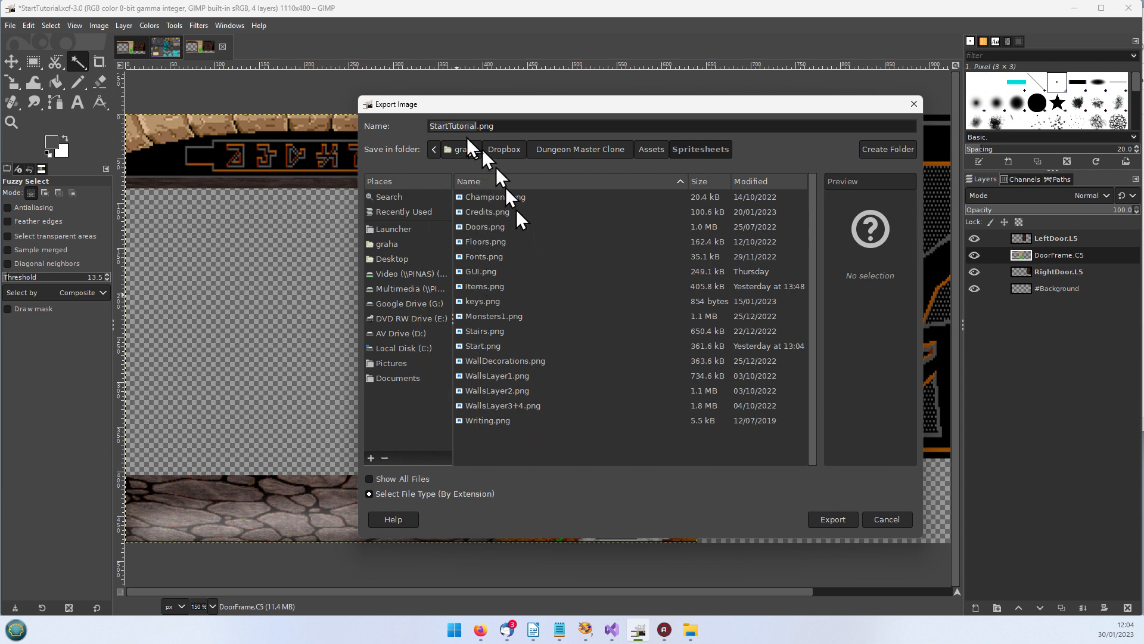
left_click(832, 518)
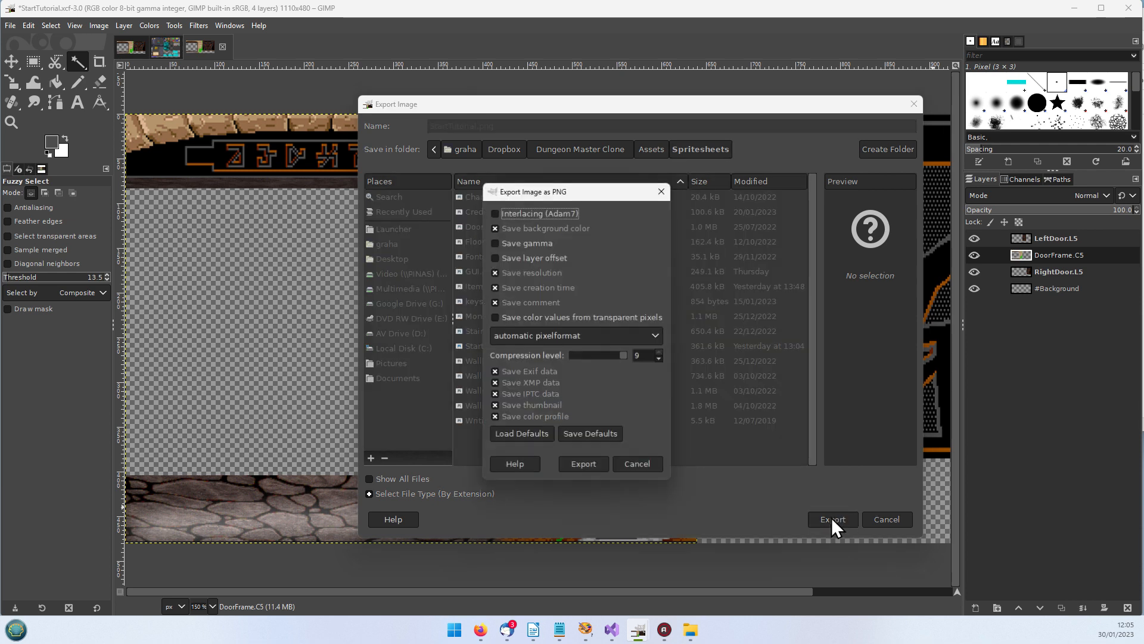
left_click(591, 462)
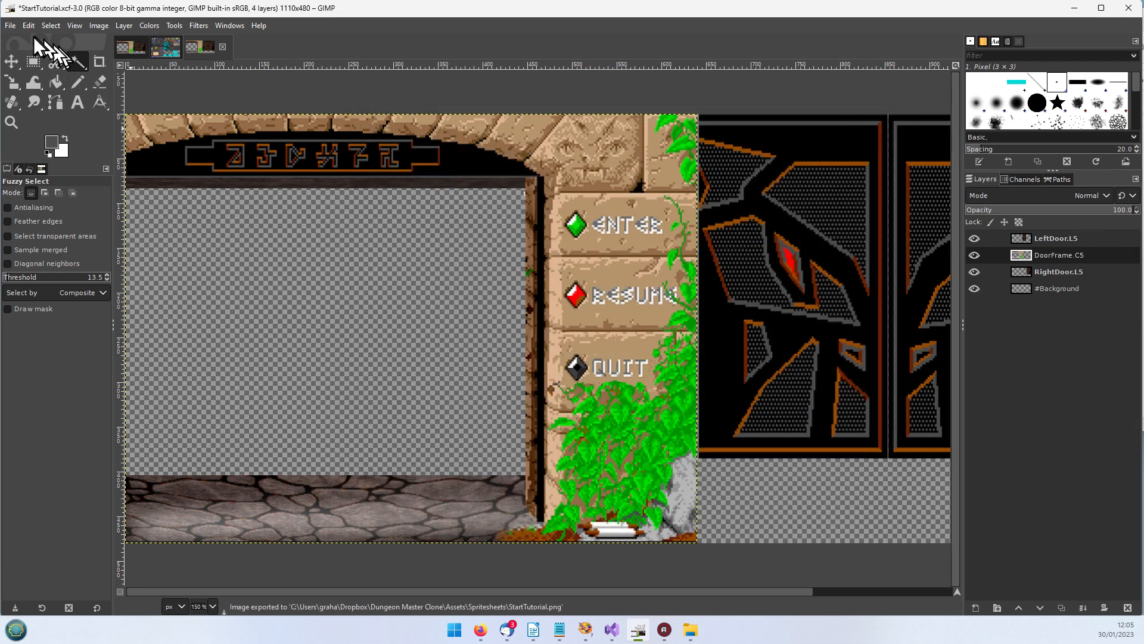
Save the StartTutorial.xcf image again after the PNG export.
left_click(10, 25)
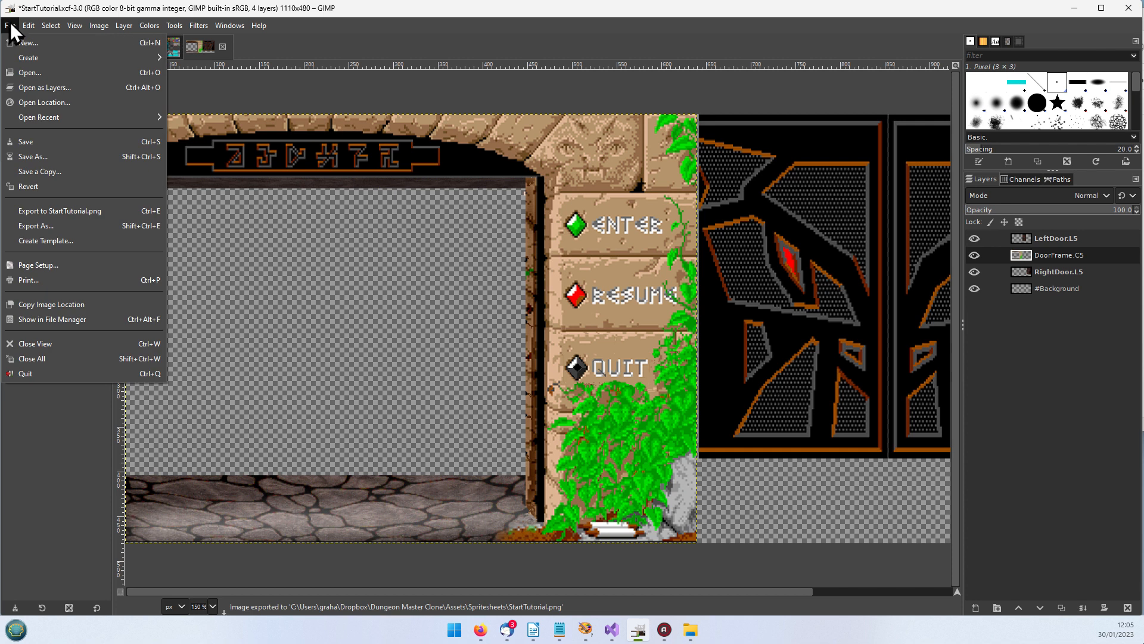
left_click(28, 144)
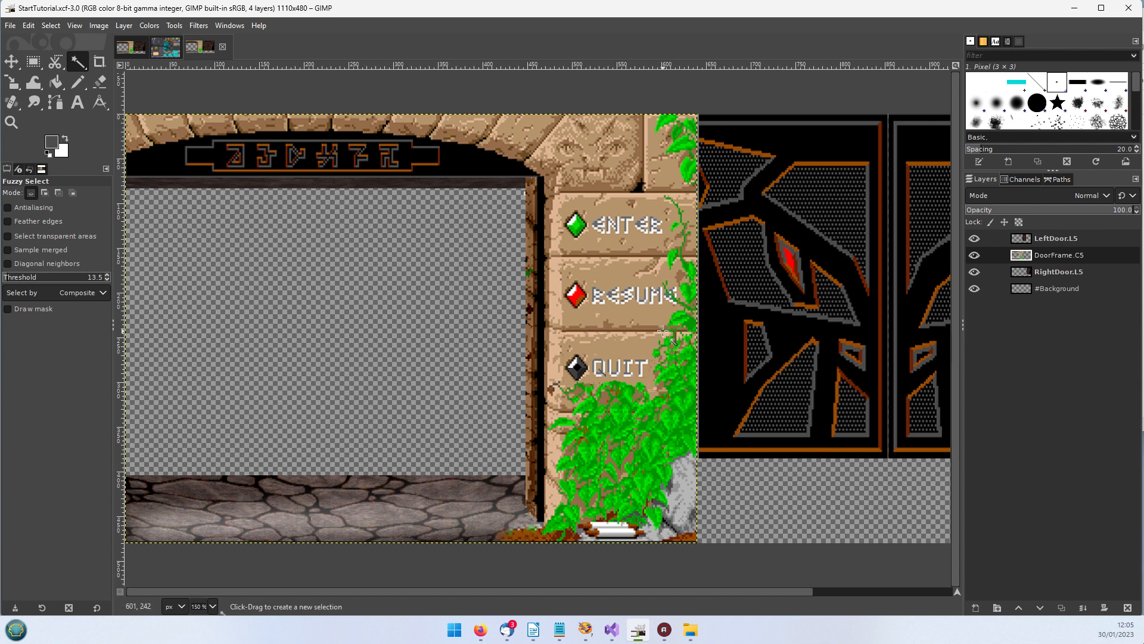
scroll(662, 330, "down", 1)
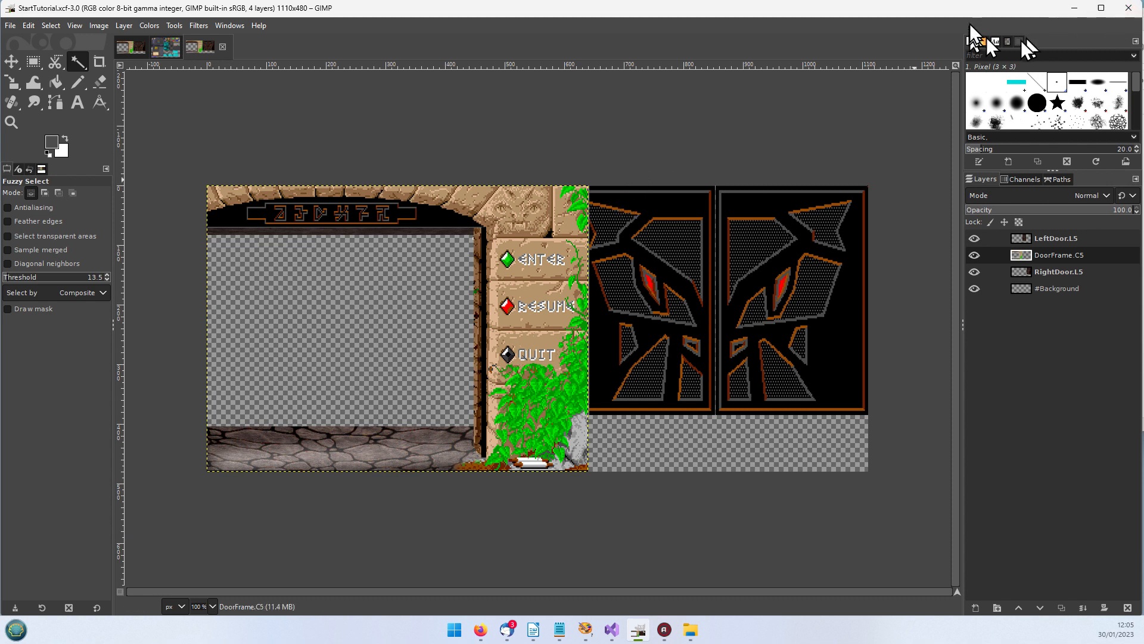
Minimize GIMP and open the Assets folder of Dungeon Master Clone in File Explorer.
left_click(1076, 7)
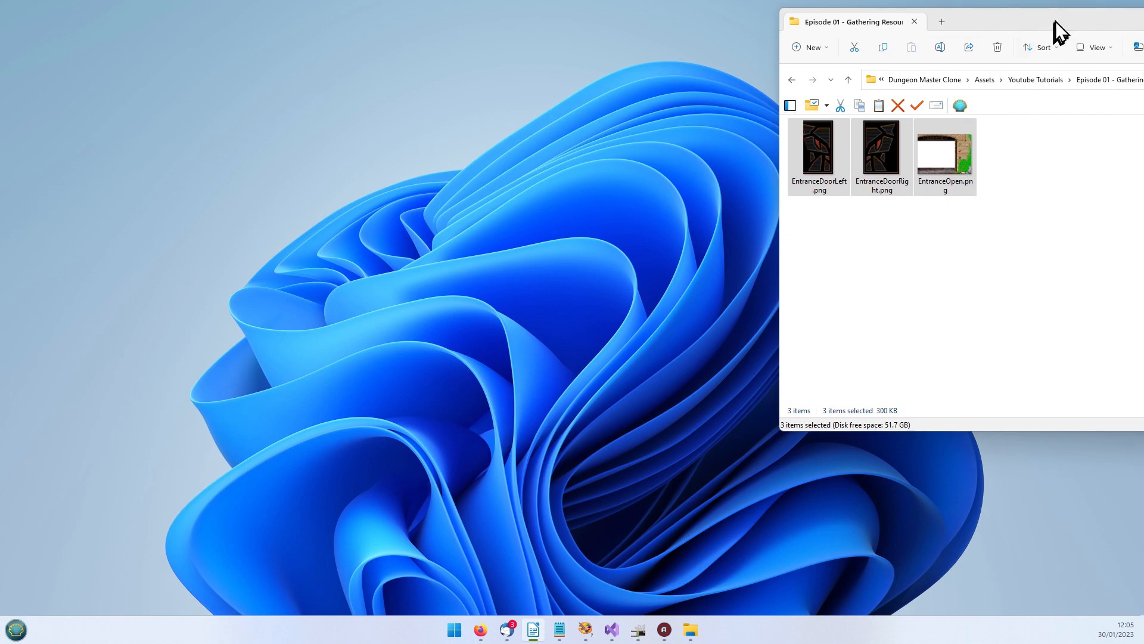
left_click_drag(1054, 21, 495, 63)
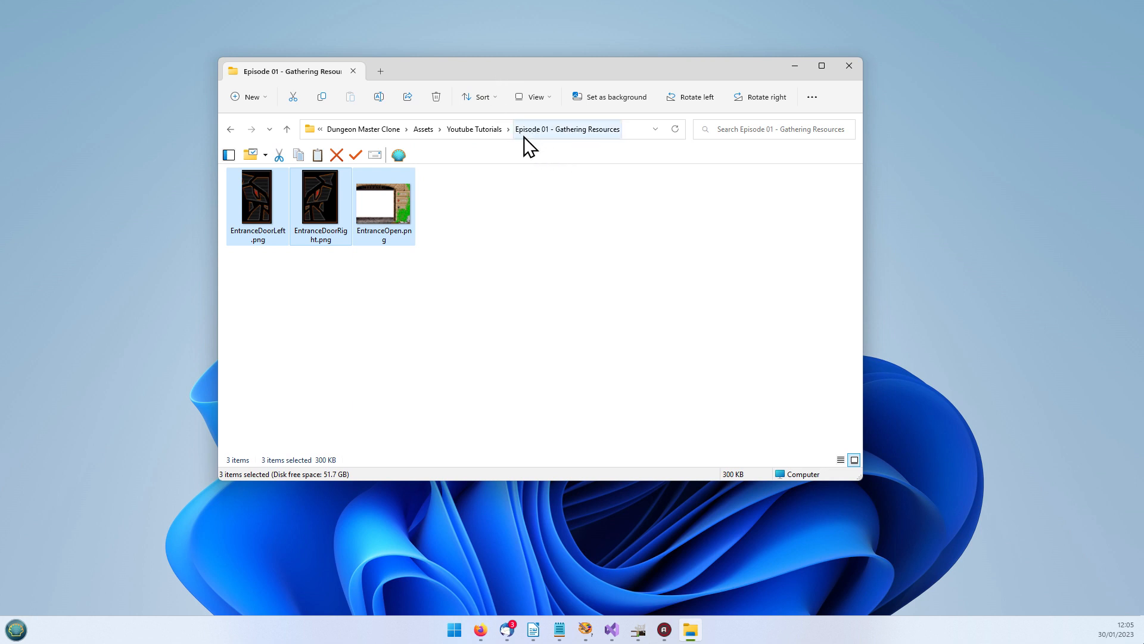
left_click(492, 132)
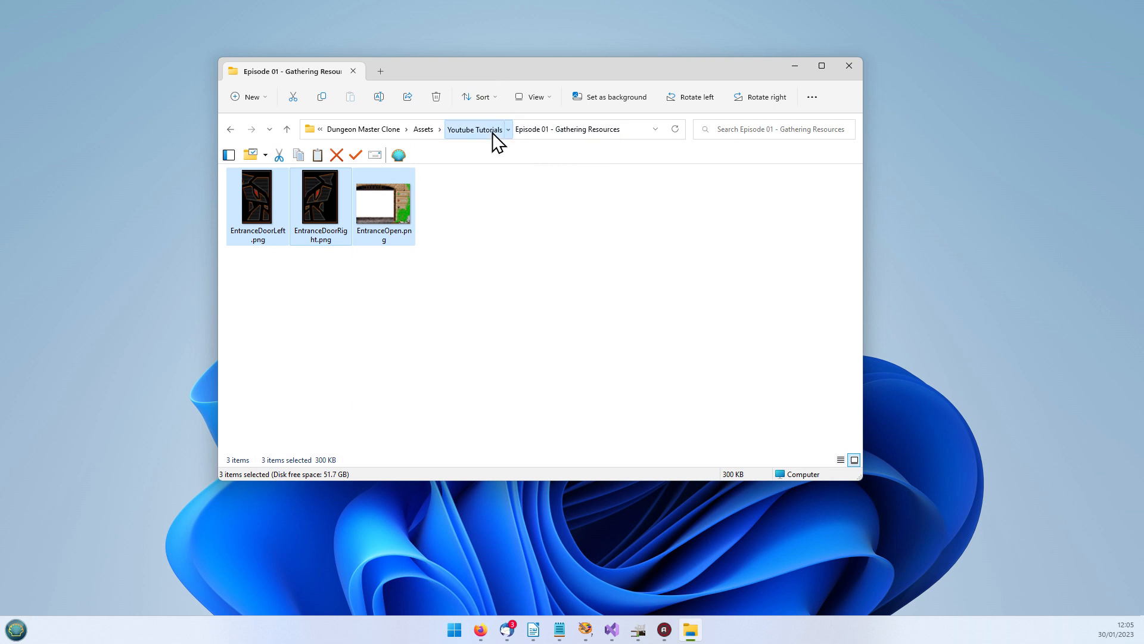
left_click(489, 130)
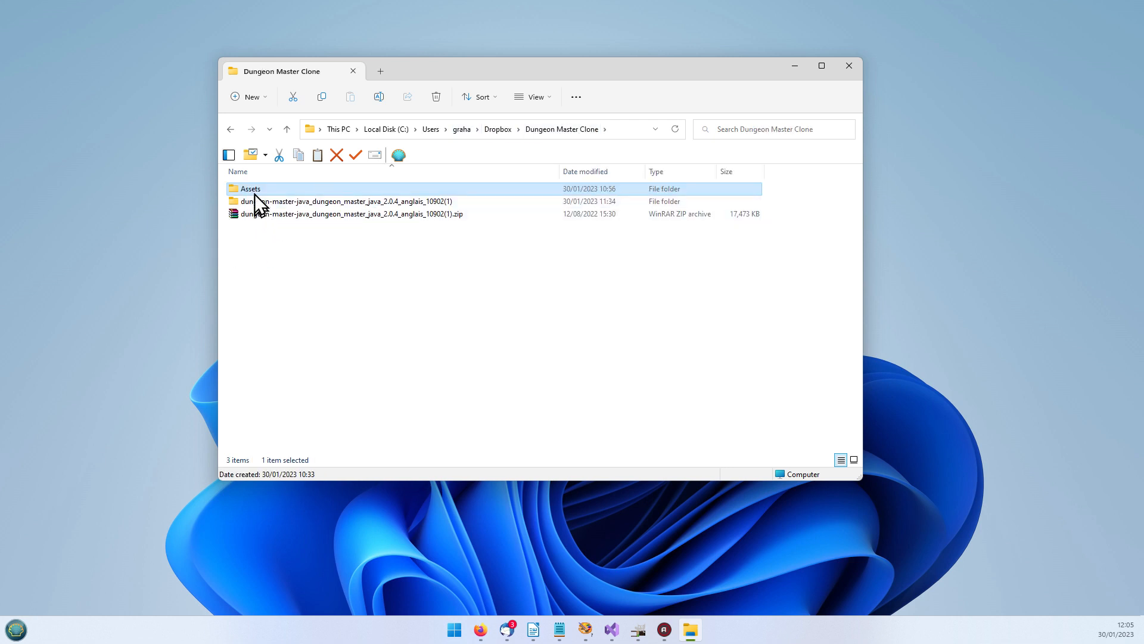
double_click(256, 189)
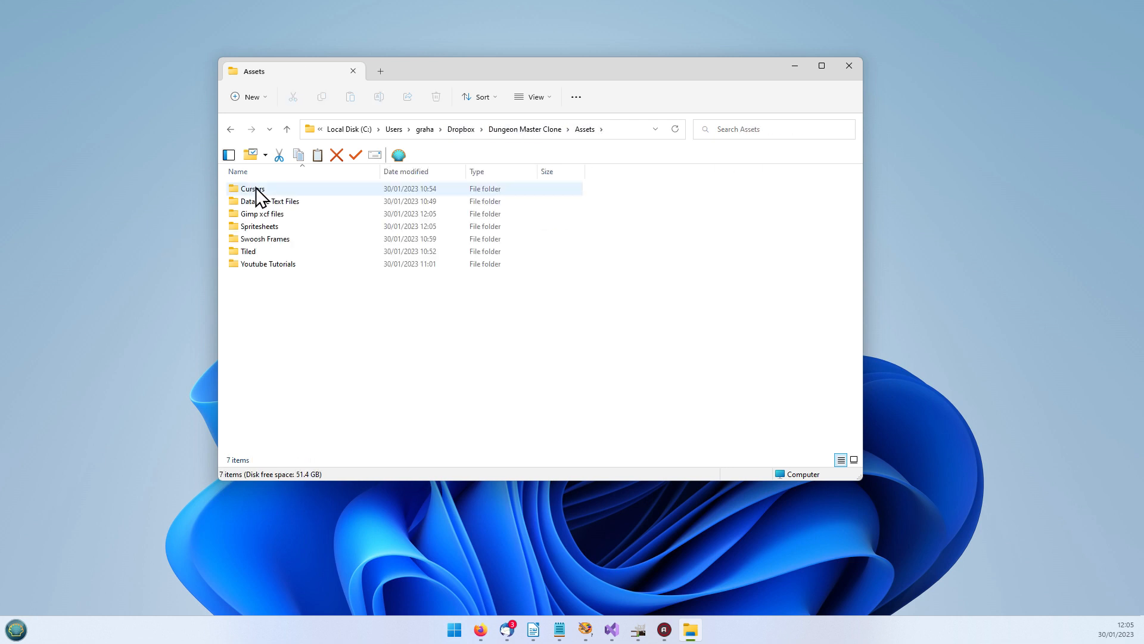
Check StartTutorial.xcf in the Gimp xcf files folder, and open the Spritesheets folder to check the exported PNG.
double_click(279, 215)
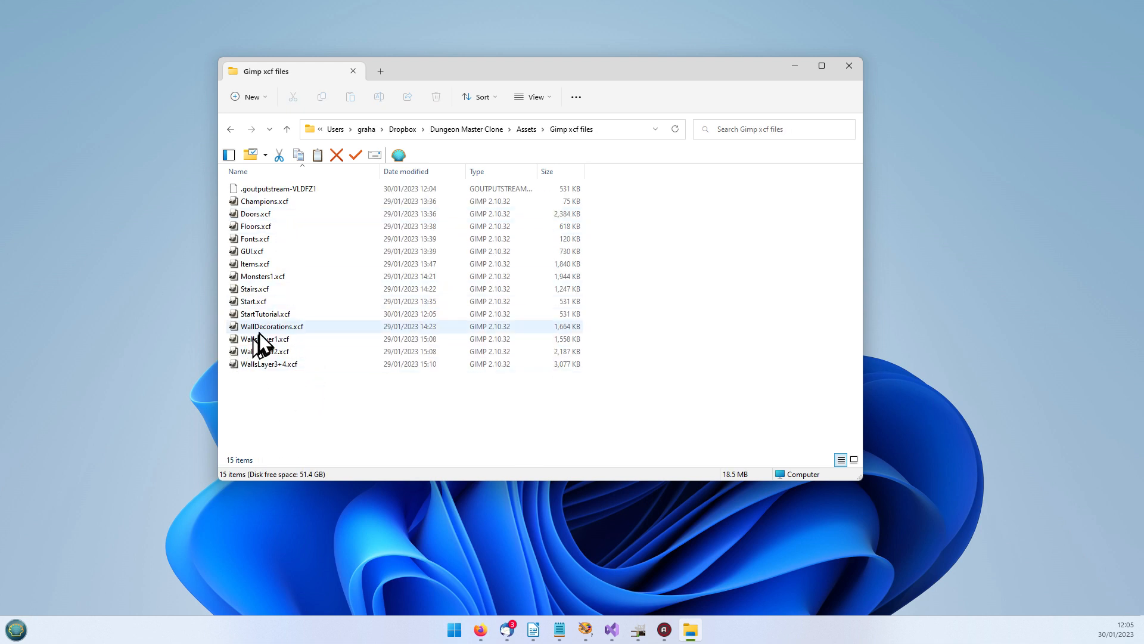
left_click(282, 316)
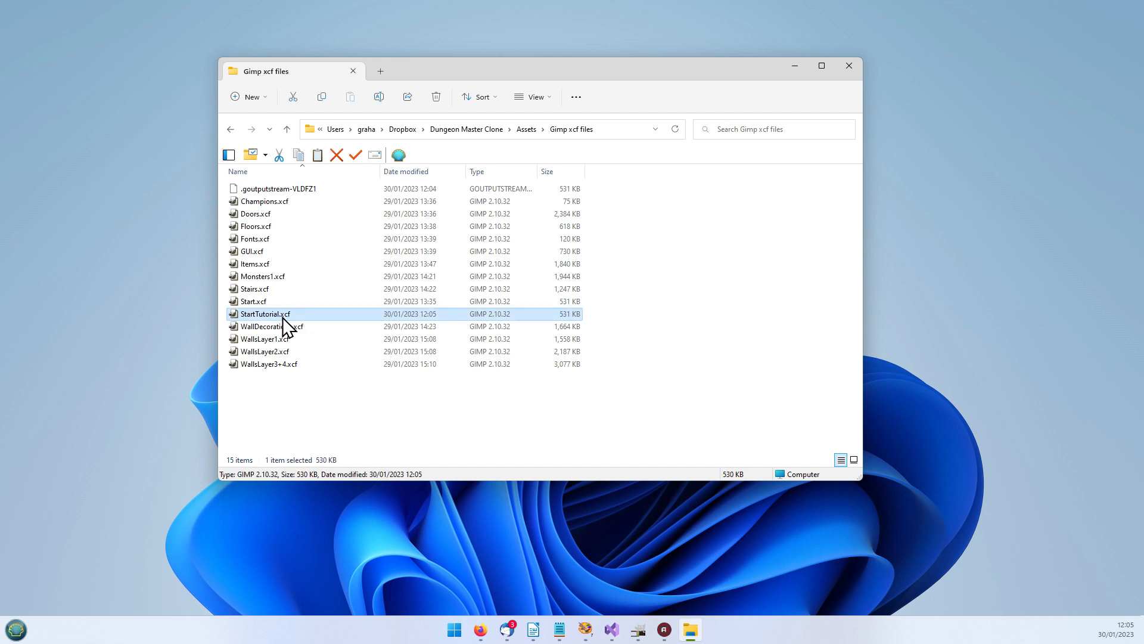
left_click(527, 130)
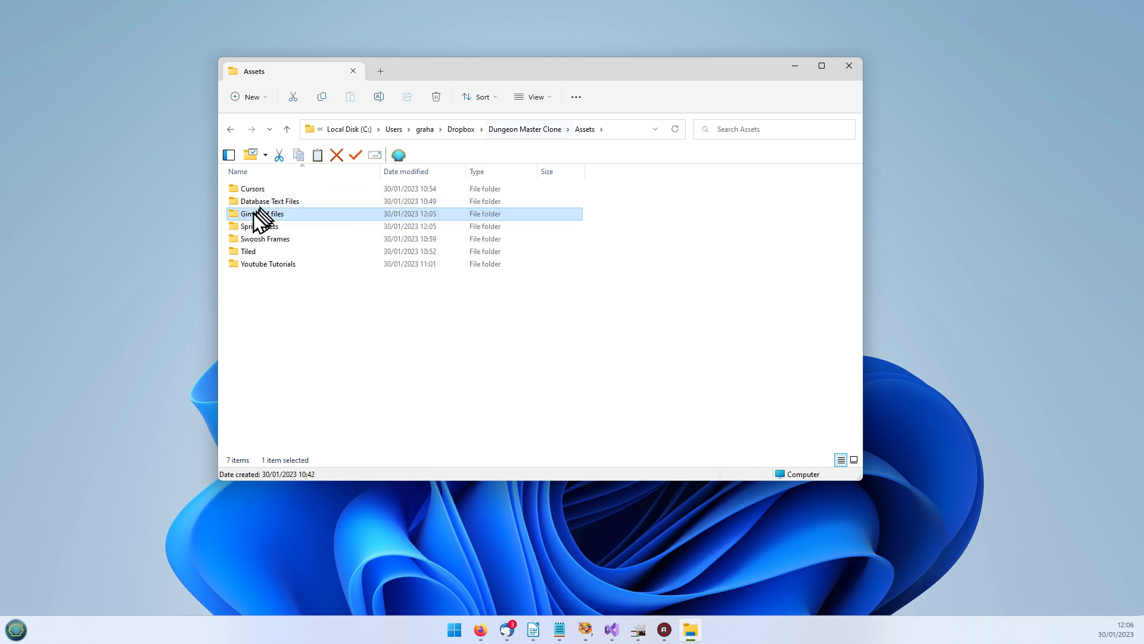
double_click(264, 229)
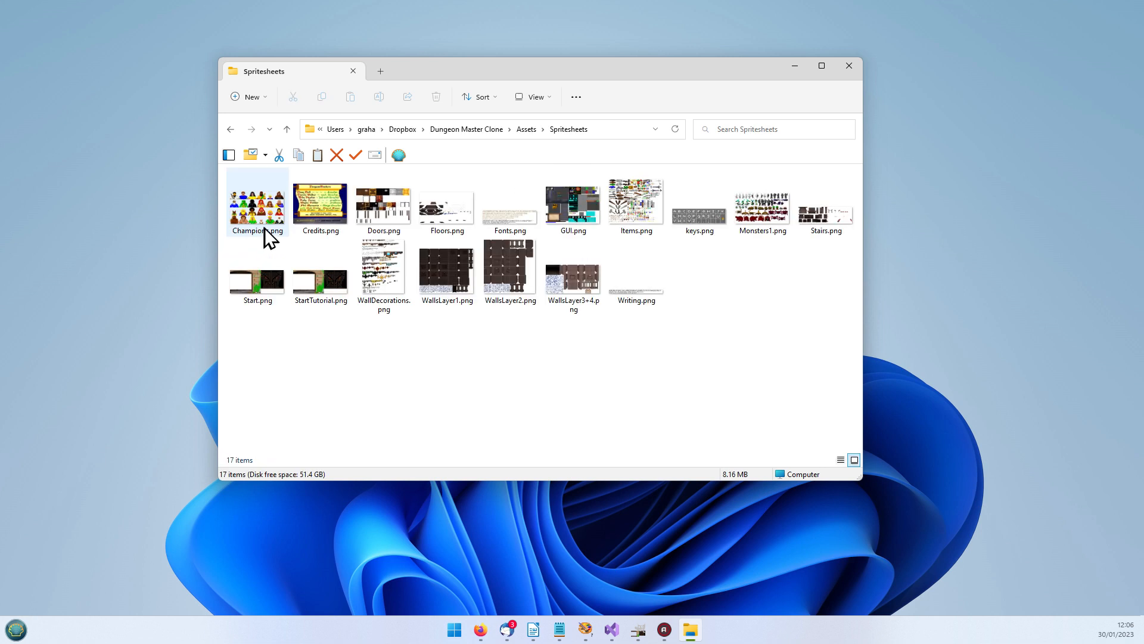